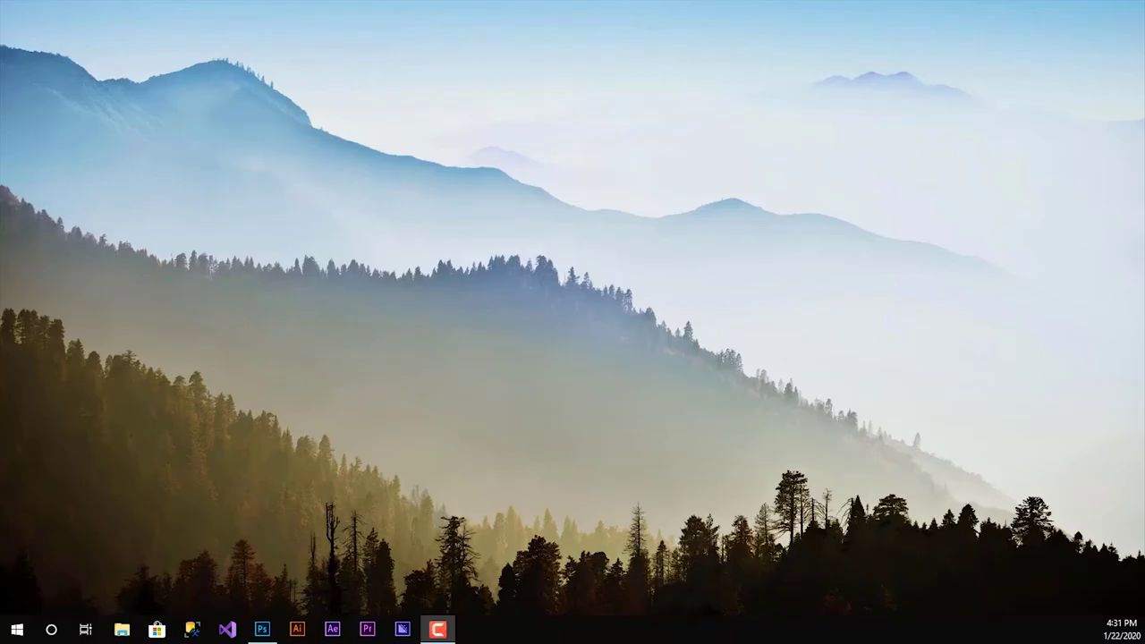
# - Switch to Photoshop with BRW28565A66A224_017279.jpg open and select the Move tool
pyautogui.click(263, 629)
pyautogui.press('v')
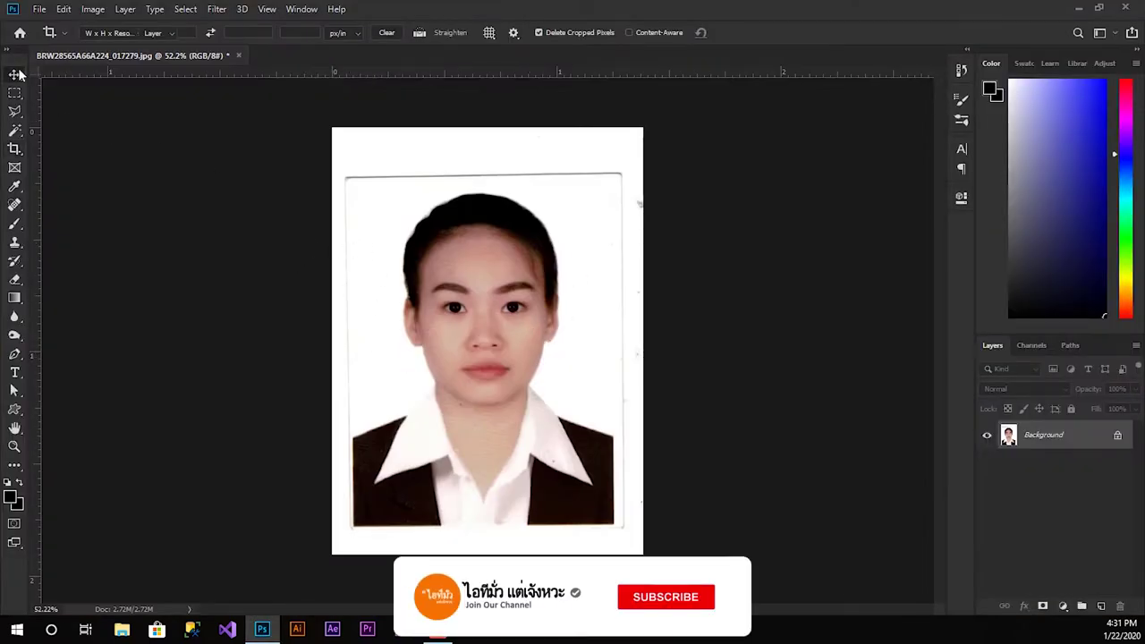
pyautogui.scroll(1, 529, 342)
pyautogui.scroll(5, 529, 341)
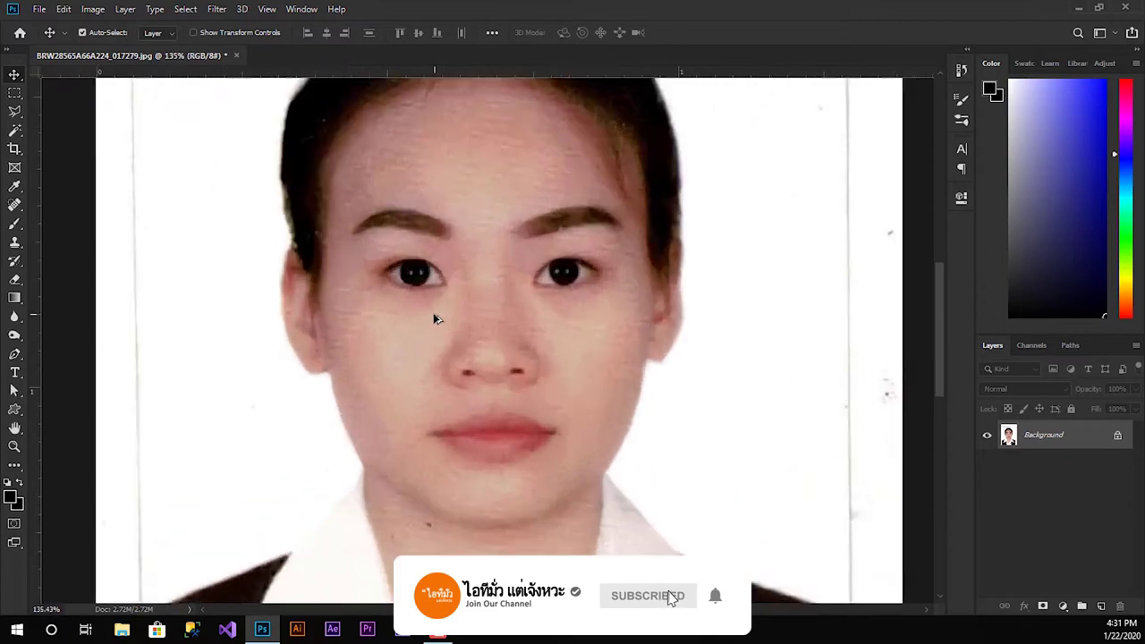
pyautogui.moveTo(537, 396); pyautogui.dragTo(515, 353)
pyautogui.hotkey('ctrl', 'j')
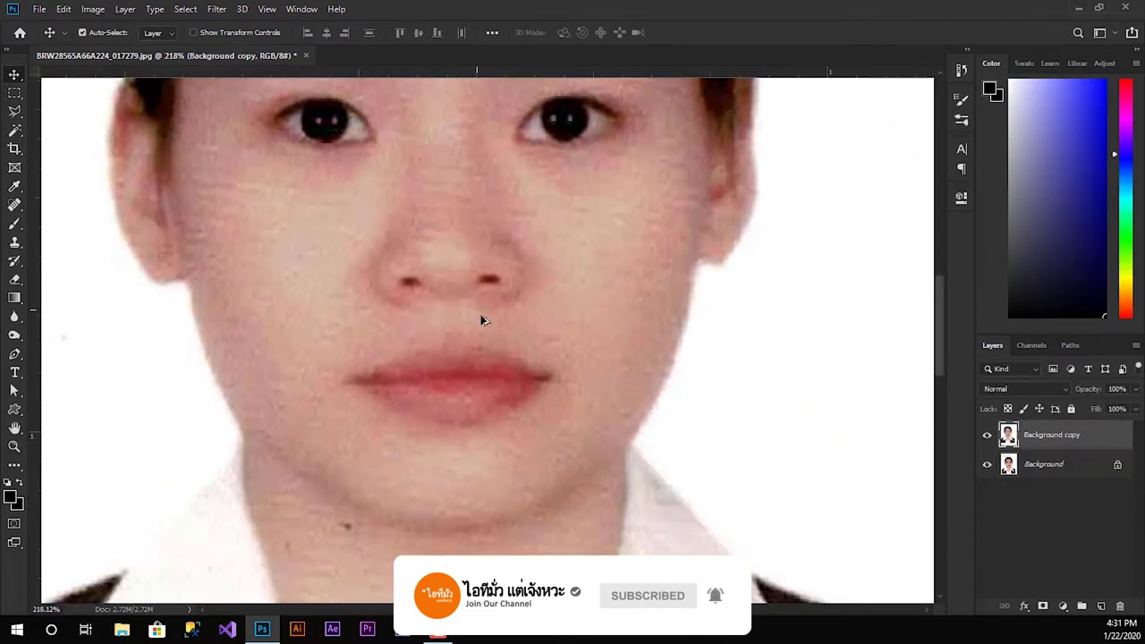
pyautogui.scroll(-1, 401, 310)
pyautogui.scroll(-1, 402, 310)
pyautogui.scroll(1, 402, 310)
pyautogui.press('Delete')
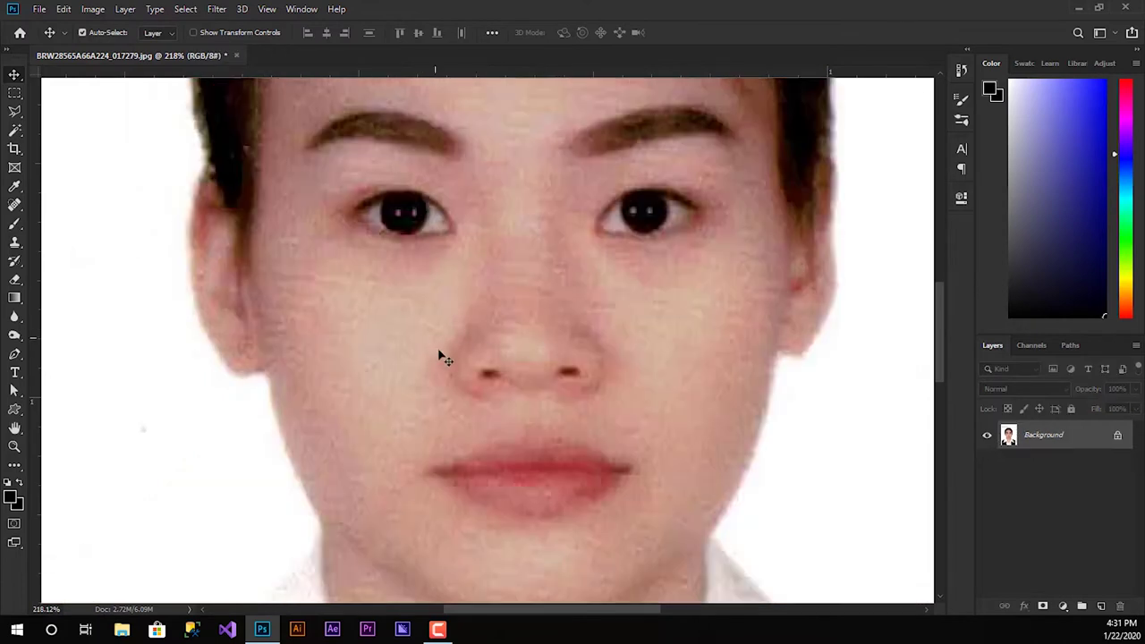
pyautogui.scroll(-2, 490, 369)
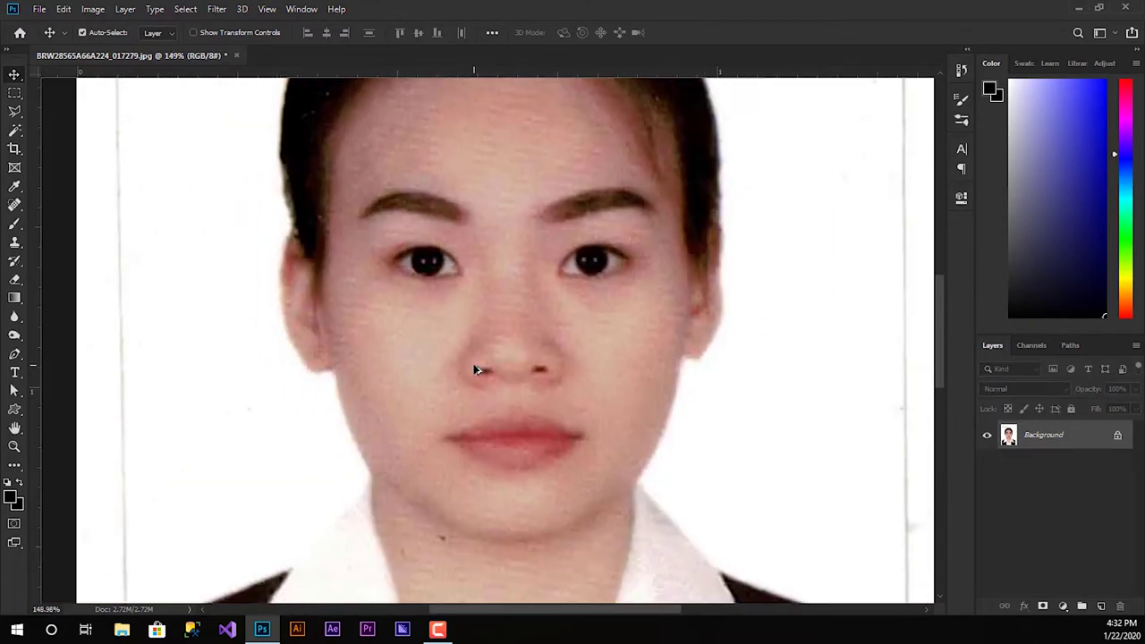
pyautogui.scroll(1, 450, 417)
pyautogui.scroll(1, 444, 395)
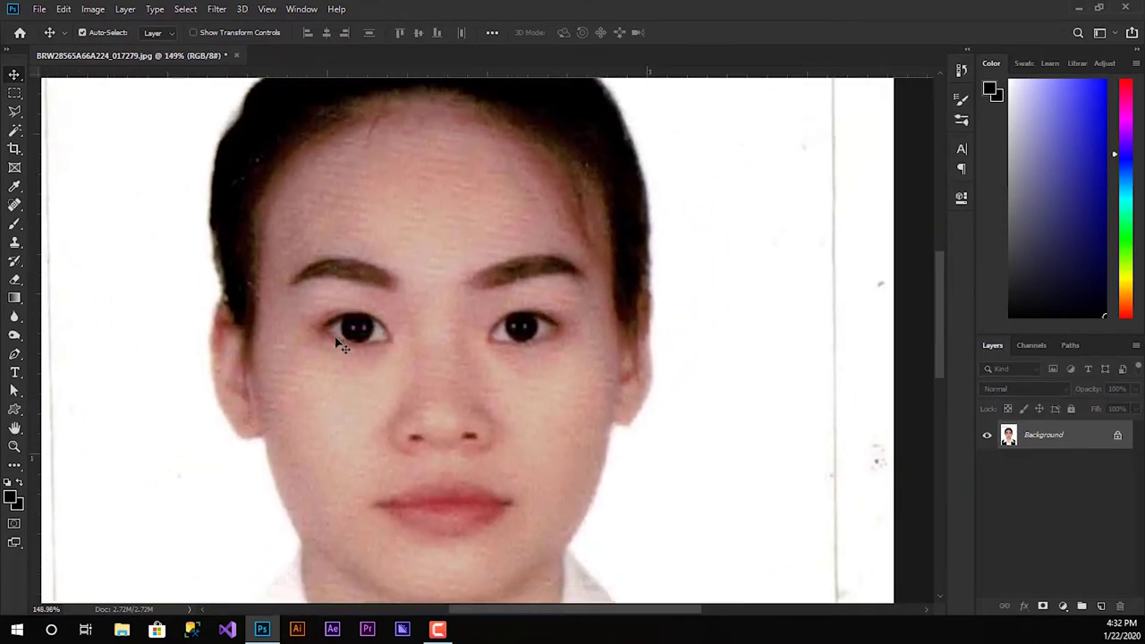
pyautogui.scroll(-2, 347, 349)
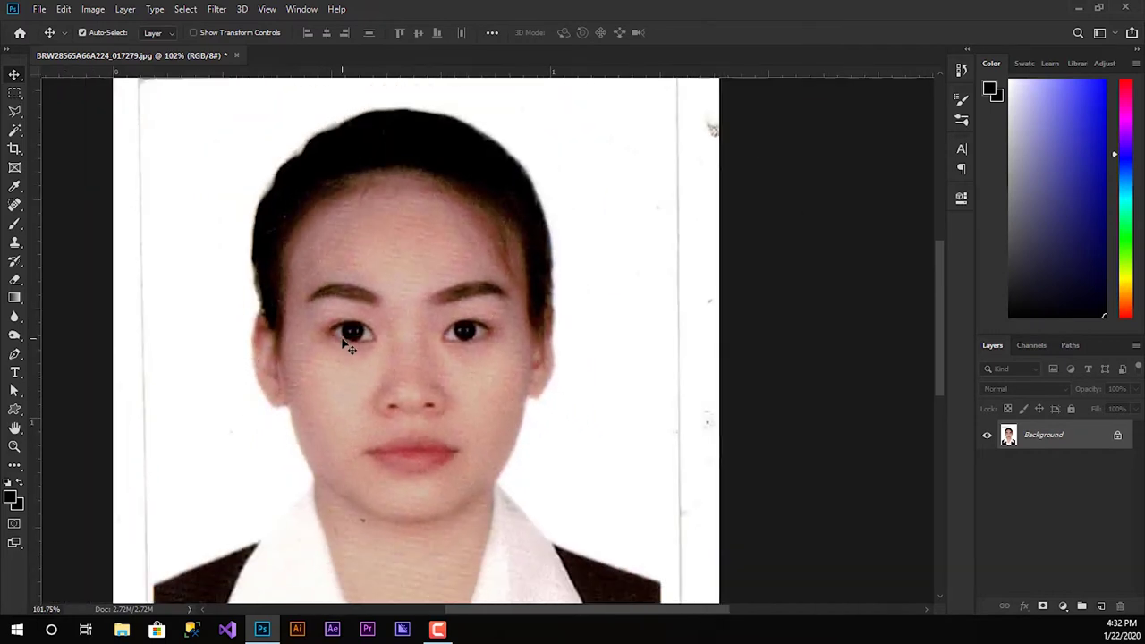
pyautogui.scroll(-1, 347, 347)
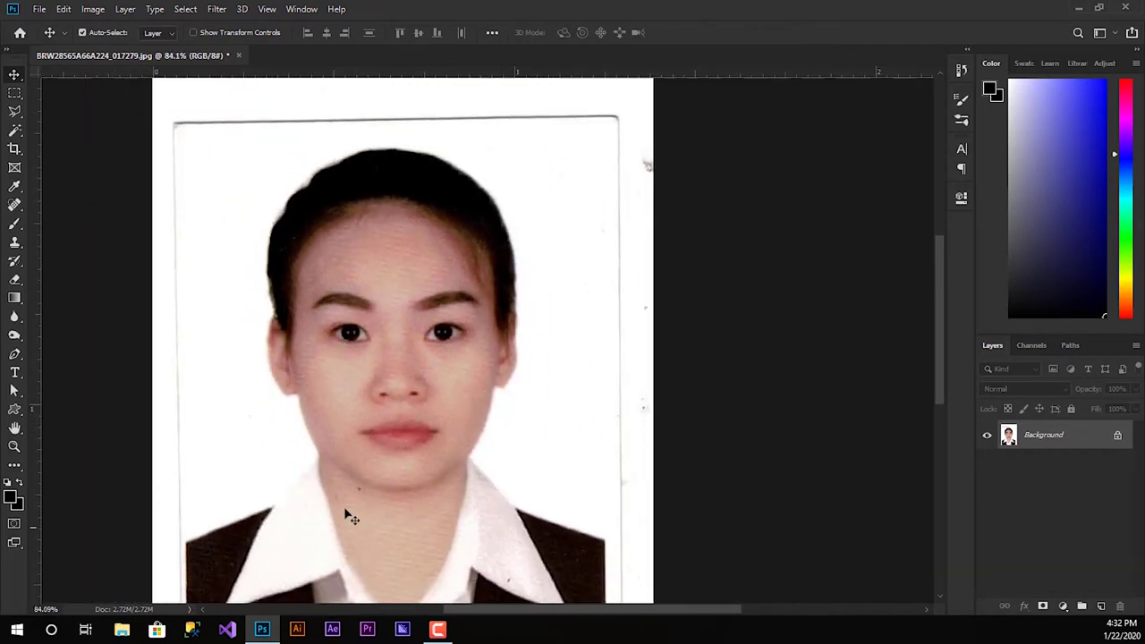
pyautogui.scroll(3, 347, 519)
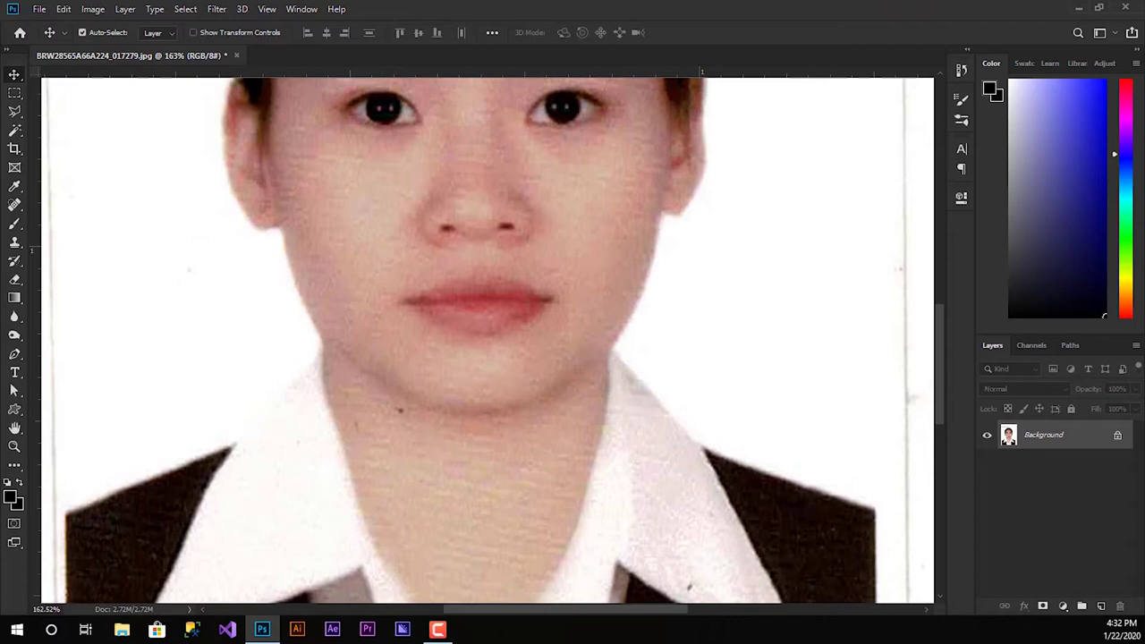
# - Heal a blemish on the neck with the Spot Healing Brush at size 20
pyautogui.click(14, 205)
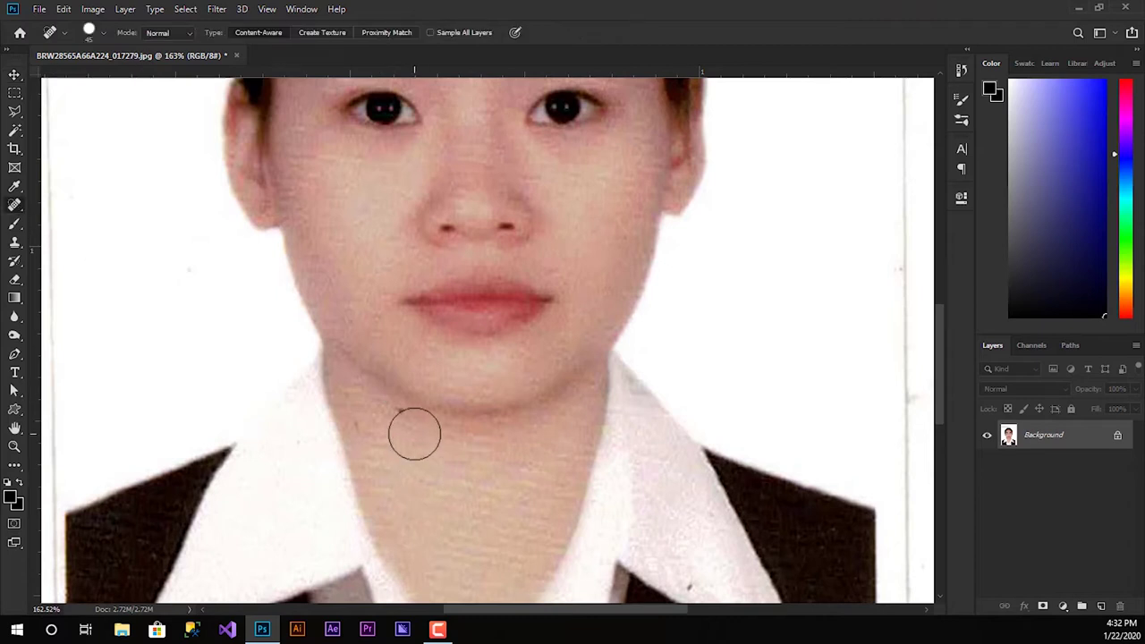
pyautogui.press('[')
pyautogui.press('[')
pyautogui.press('[')
pyautogui.press('[')
pyautogui.press('[')
pyautogui.press(']')
pyautogui.click(380, 499)
# - Heal the skin between the lips and nose with the brush reduced to 15
pyautogui.scroll(-2, 540, 468)
pyautogui.scroll(1, 540, 468)
pyautogui.scroll(3, 534, 465)
pyautogui.scroll(2, 527, 471)
pyautogui.scroll(2, 477, 440)
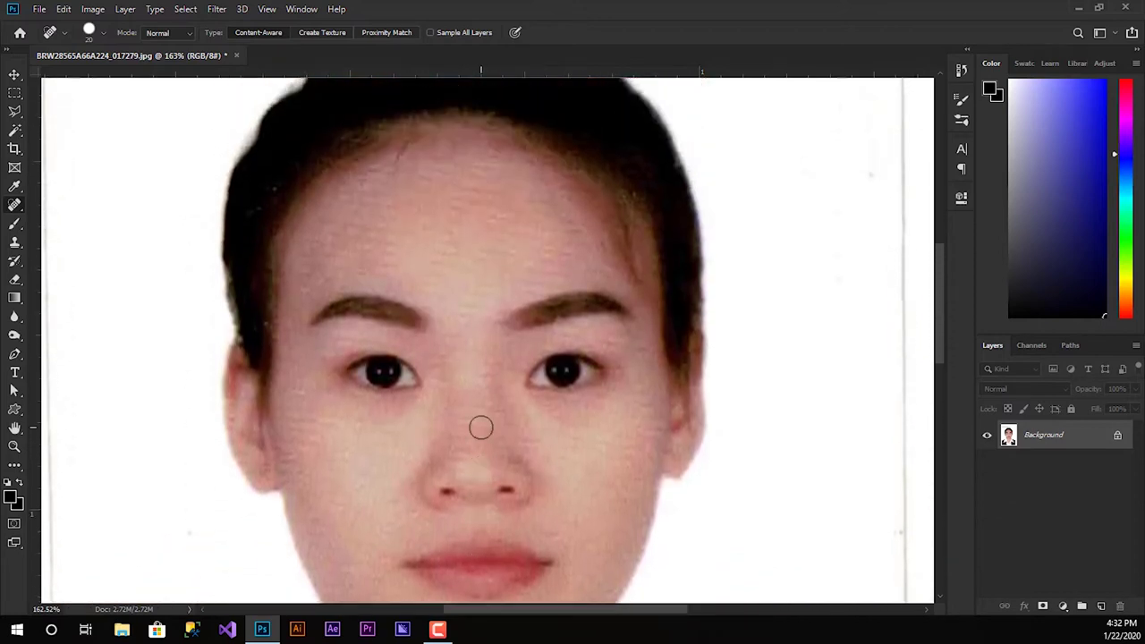
pyautogui.scroll(-1, 480, 427)
pyautogui.press('[')
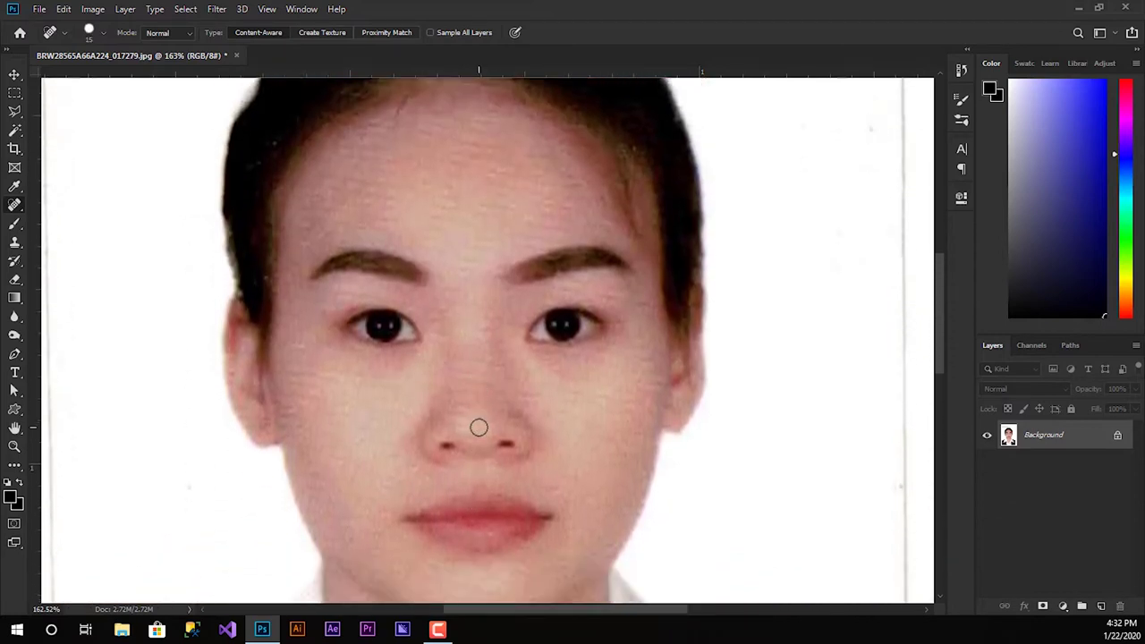
pyautogui.scroll(-2, 479, 428)
pyautogui.scroll(-2, 479, 427)
pyautogui.moveTo(481, 450); pyautogui.dragTo(444, 387)
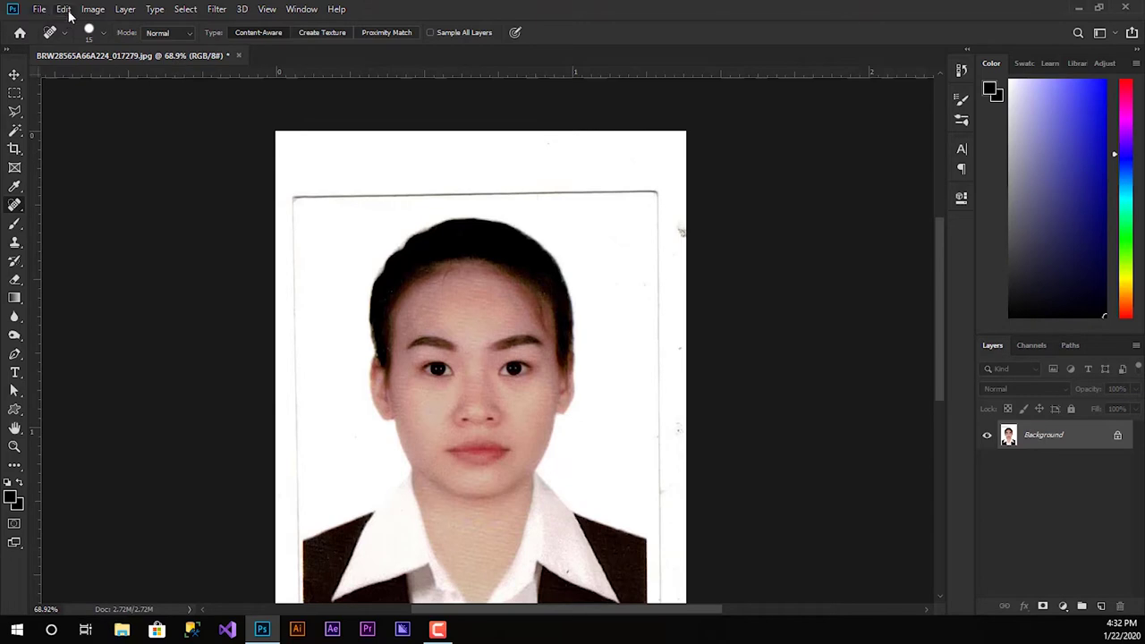
pyautogui.click(65, 10)
pyautogui.moveTo(143, 593)
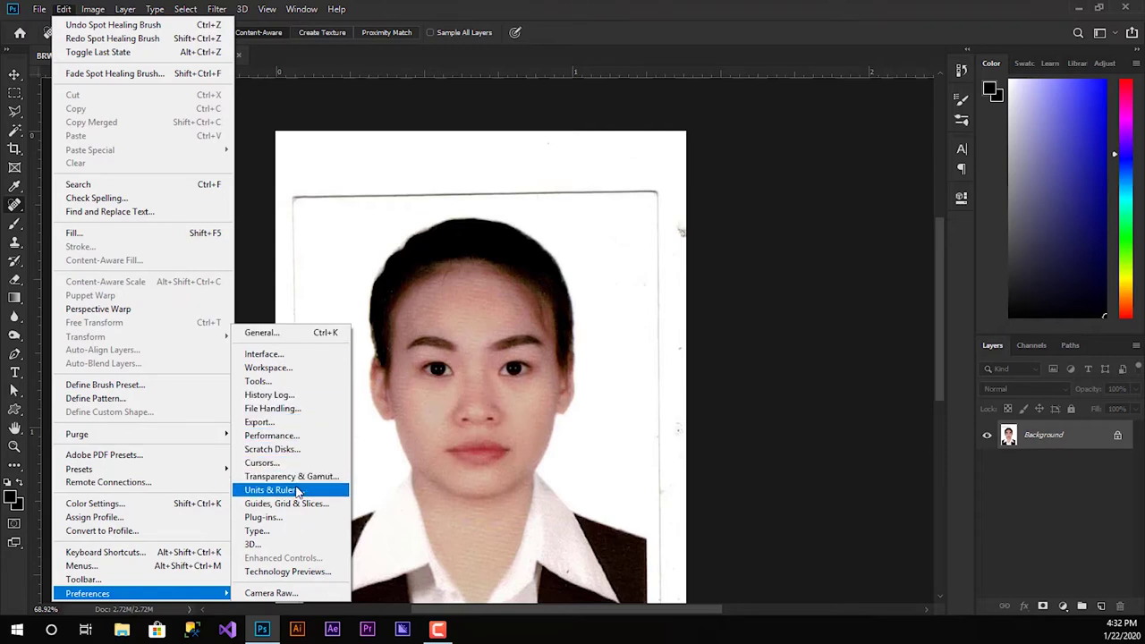
# - Keep Preserve Details 2.0 Upscale enabled and unlock the Background into Layer 0
pyautogui.click(301, 572)
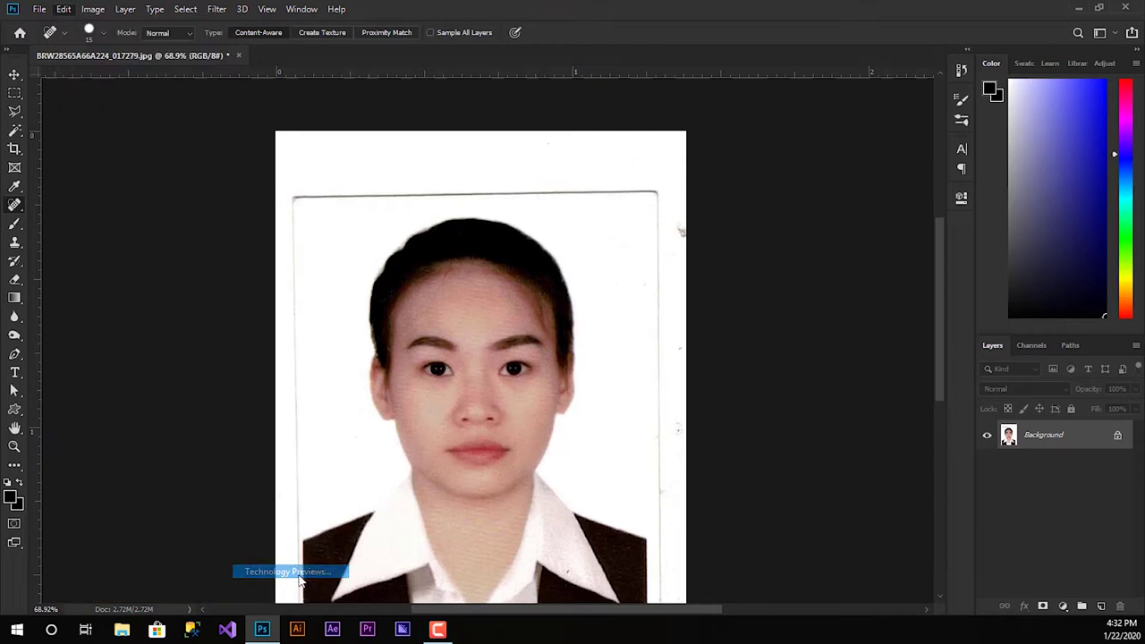
pyautogui.press('i')
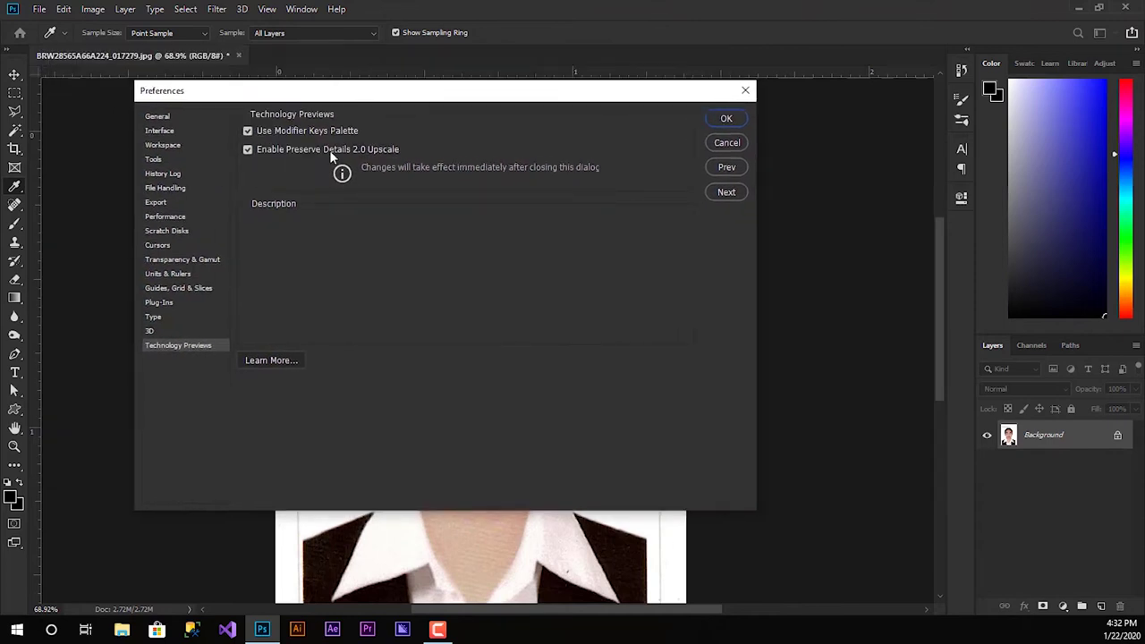
pyautogui.moveTo(328, 149)
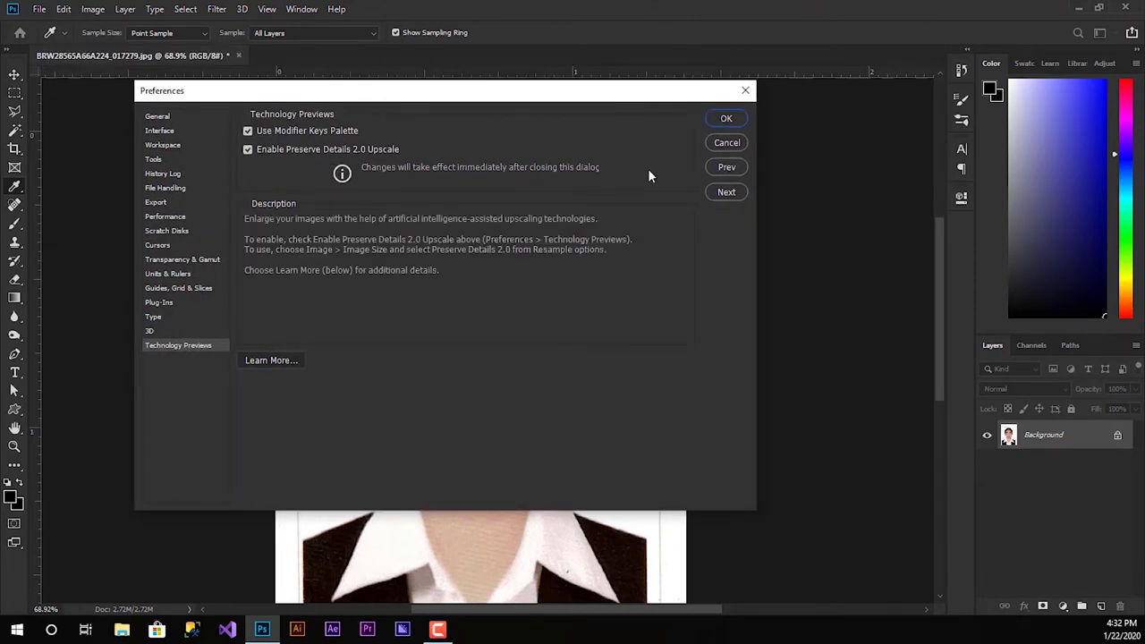
pyautogui.click(726, 118)
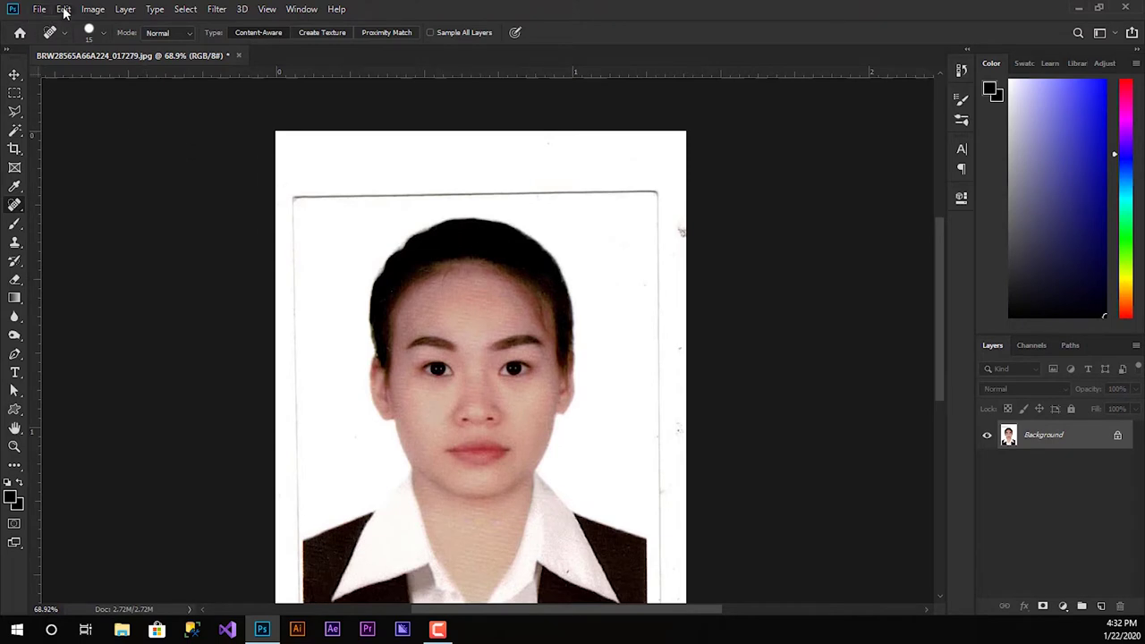
pyautogui.click(1117, 434)
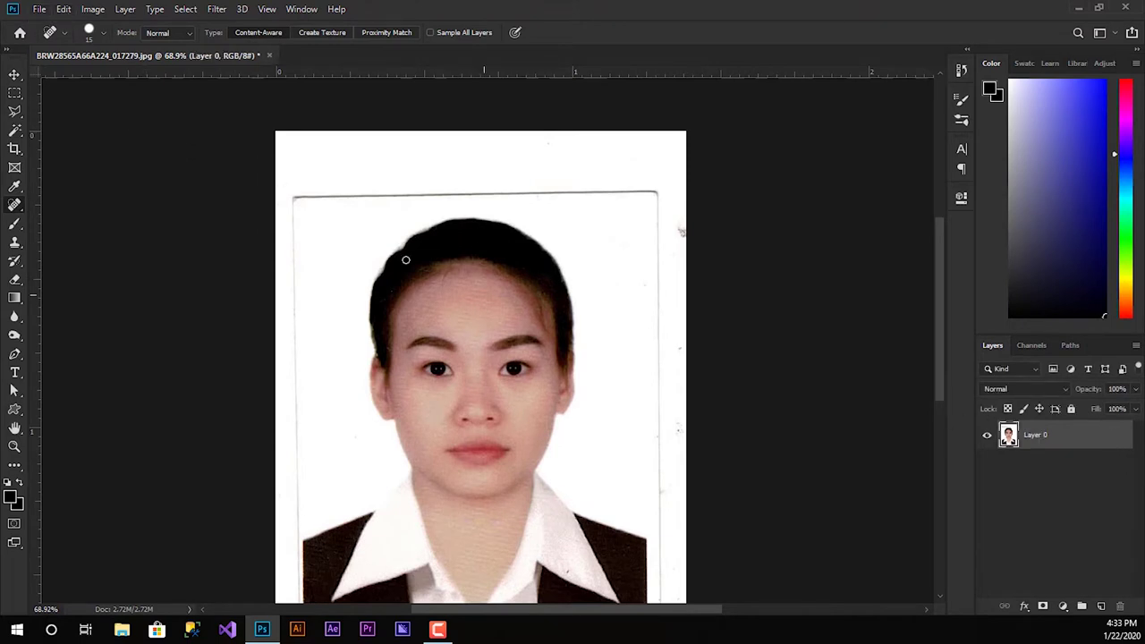
pyautogui.click(64, 9)
pyautogui.moveTo(88, 594)
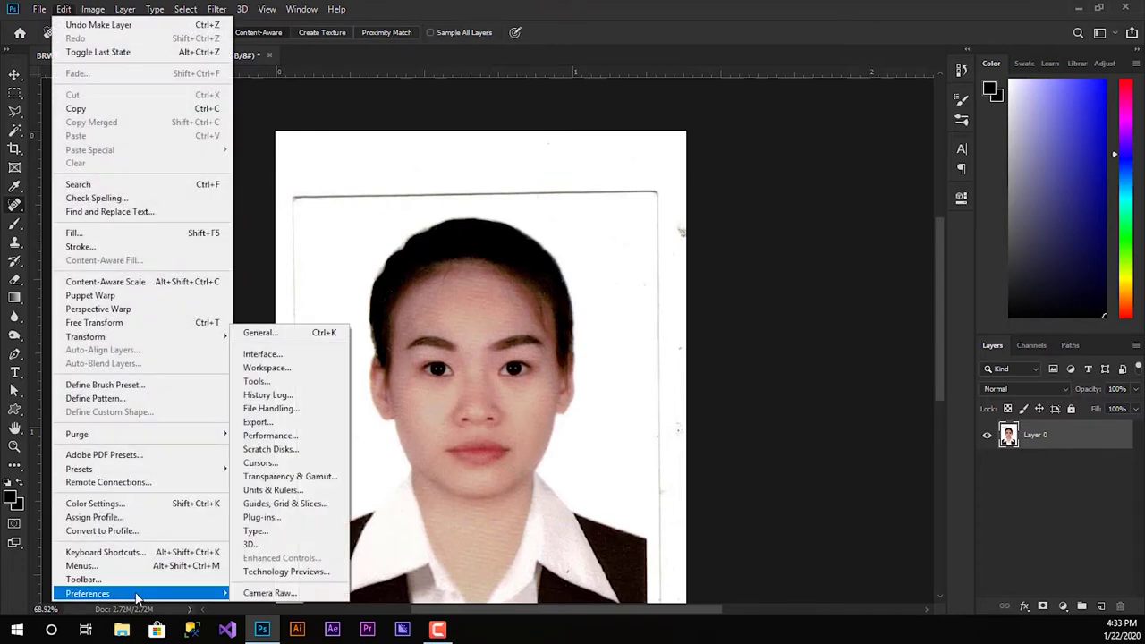
pyautogui.click(285, 571)
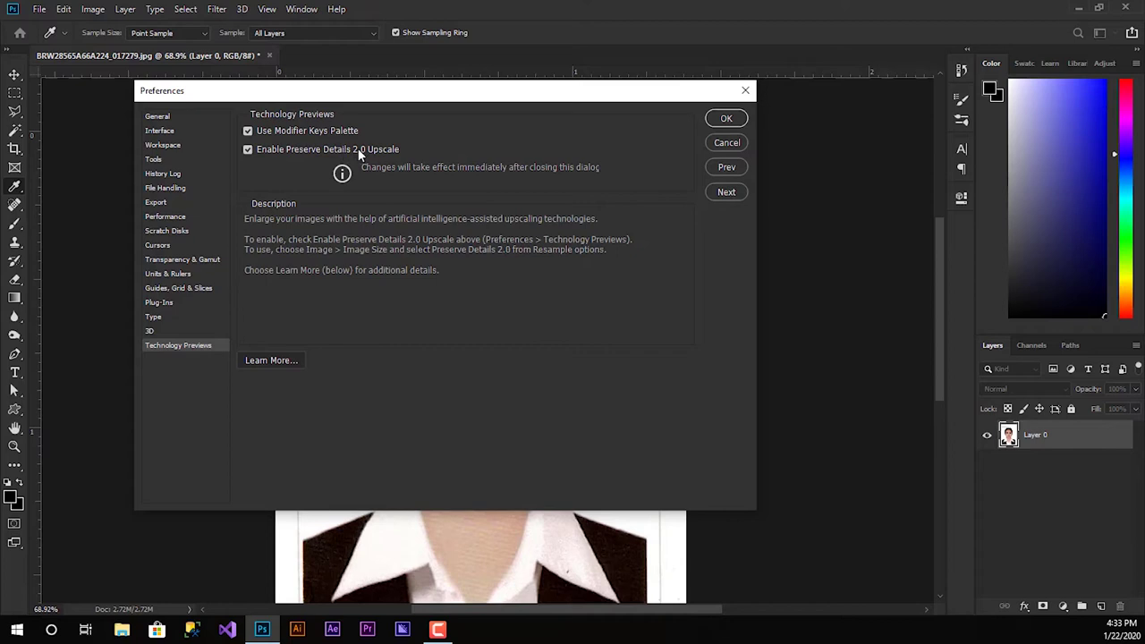
pyautogui.click(726, 144)
pyautogui.press('j')
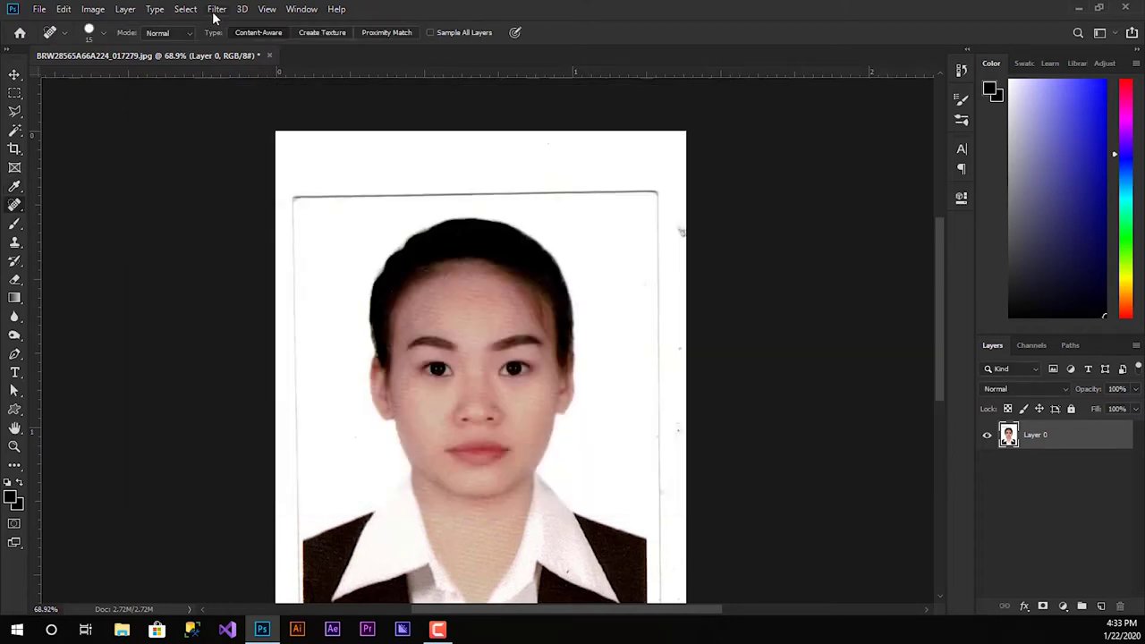
pyautogui.click(217, 11)
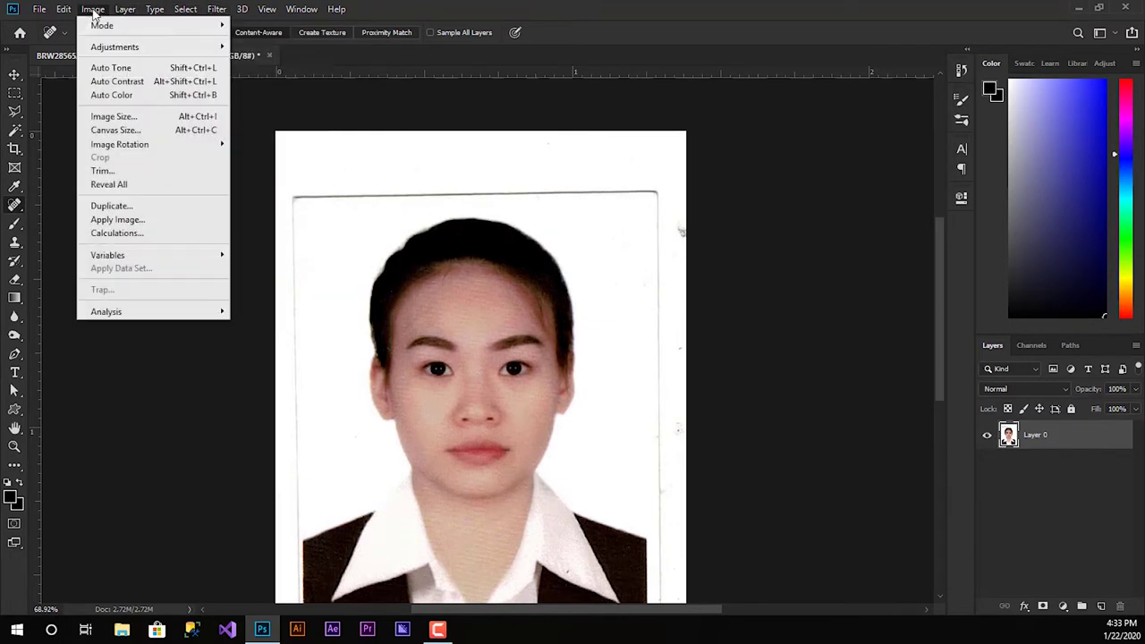
pyautogui.moveTo(93, 9)
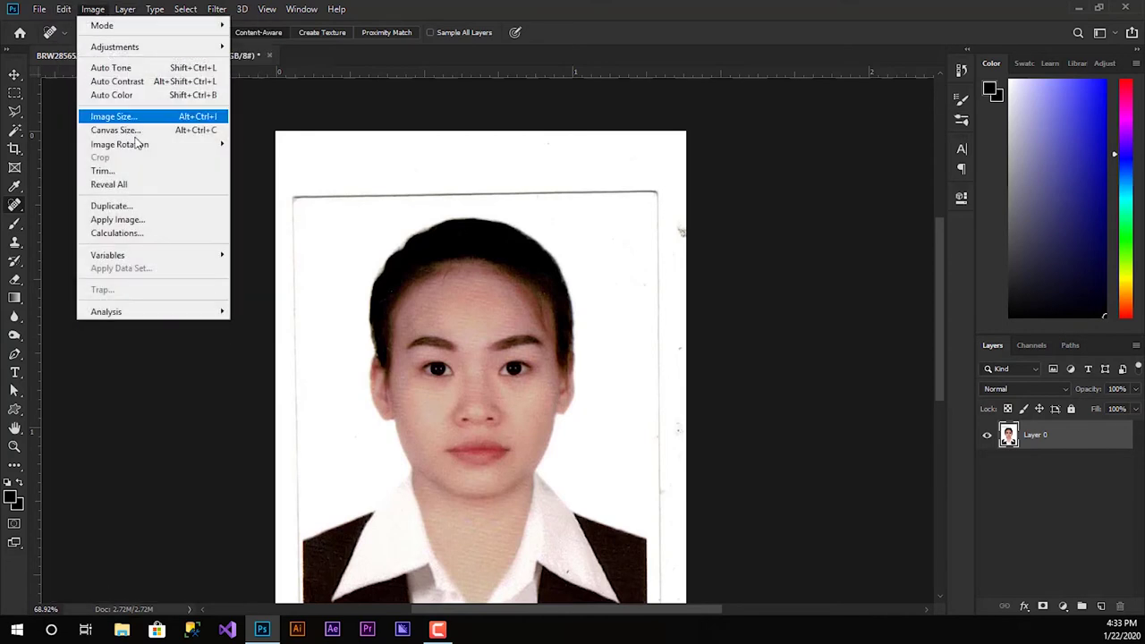
# - Set Image Size resampling to Preserve Details 2.0 with 9% noise reduction
pyautogui.click(137, 116)
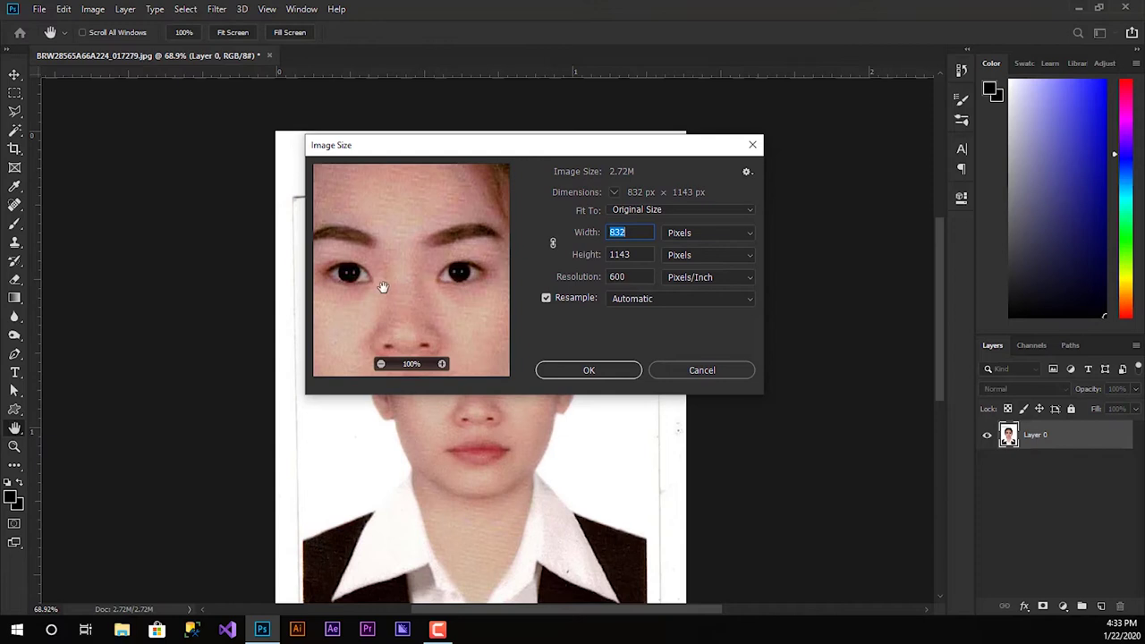
pyautogui.moveTo(369, 296); pyautogui.dragTo(418, 284)
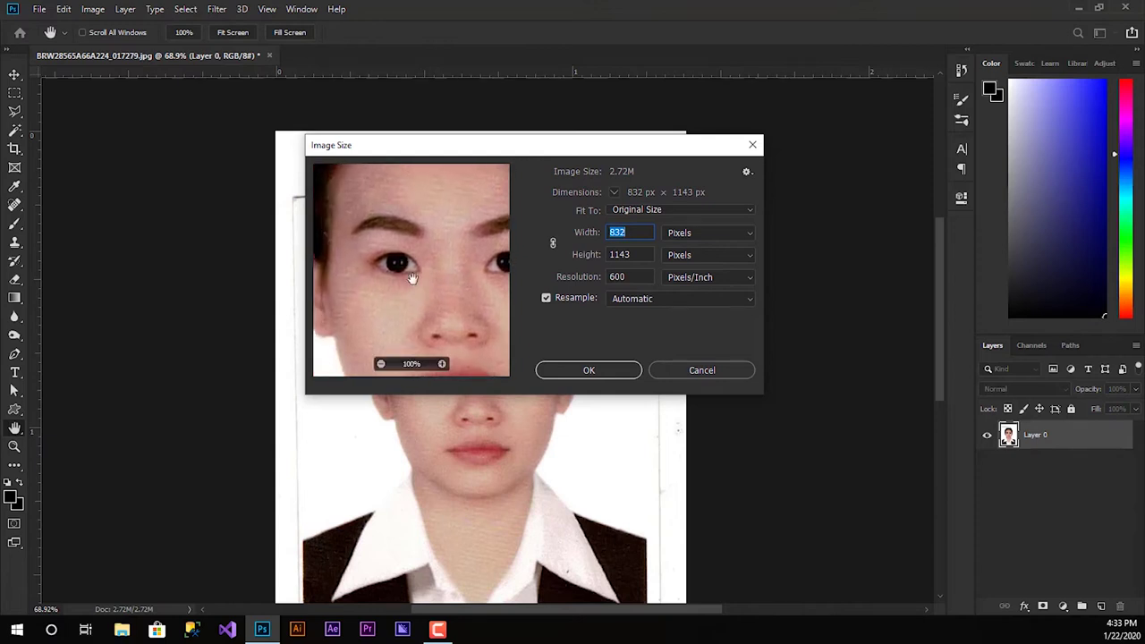
pyautogui.click(651, 300)
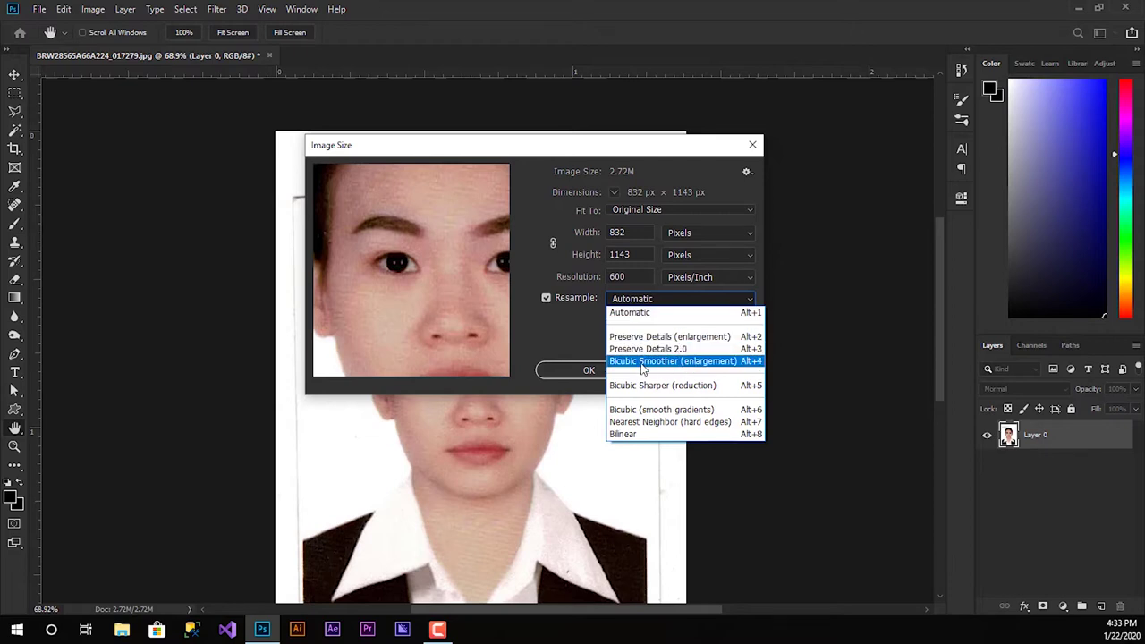
pyautogui.click(677, 349)
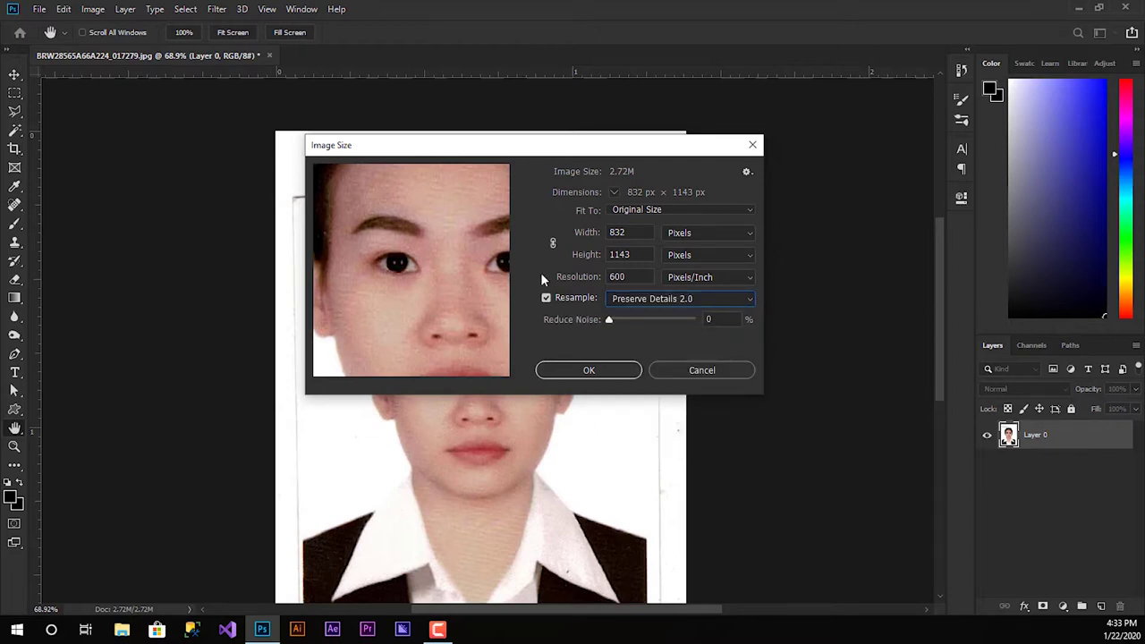
pyautogui.moveTo(612, 323); pyautogui.dragTo(627, 324)
# - Link width and height and set the resolution to 1200 pixels/inch
pyautogui.click(572, 234)
pyautogui.write('4000')
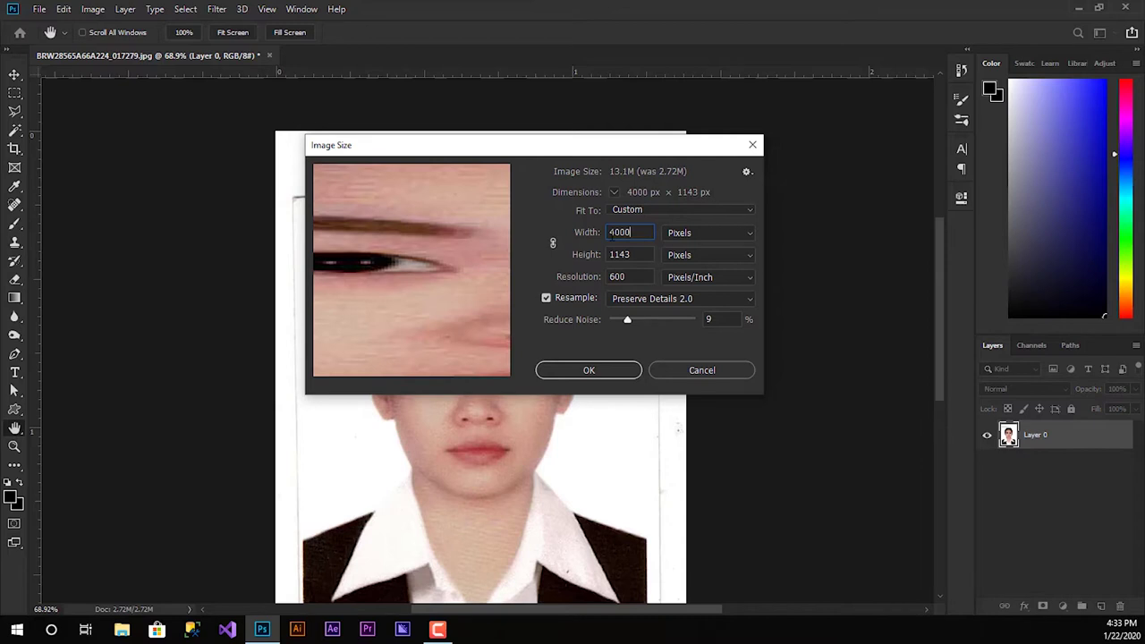
pyautogui.click(553, 243)
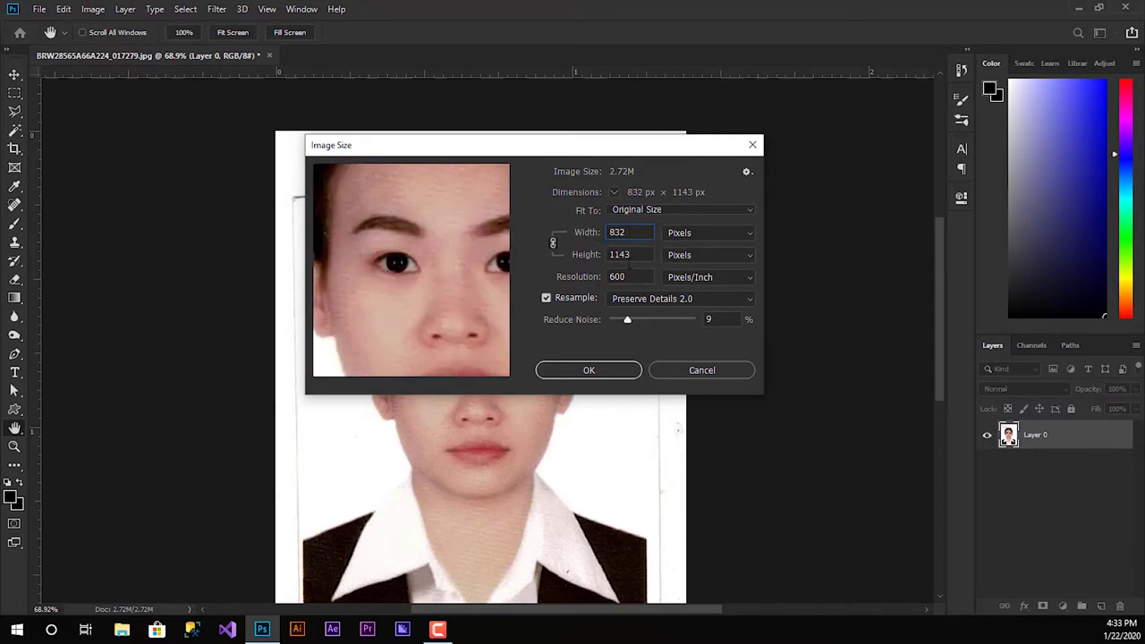
pyautogui.click(573, 279)
pyautogui.write('1200')
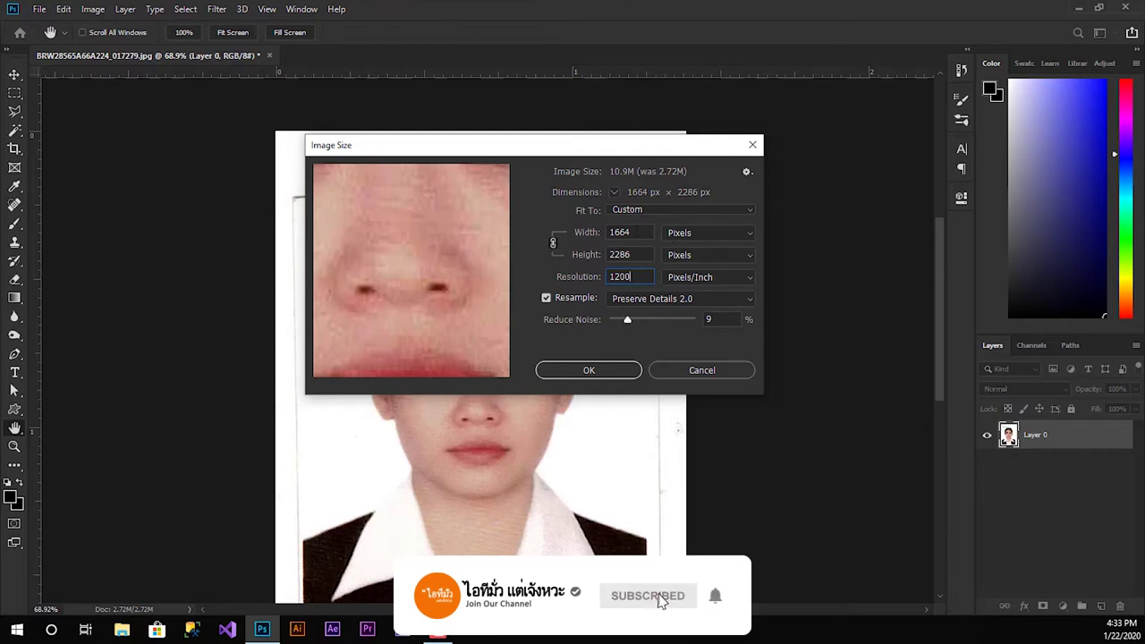
pyautogui.click(684, 233)
# - Set the Image Size width to 4000 pixels
pyautogui.click(691, 271)
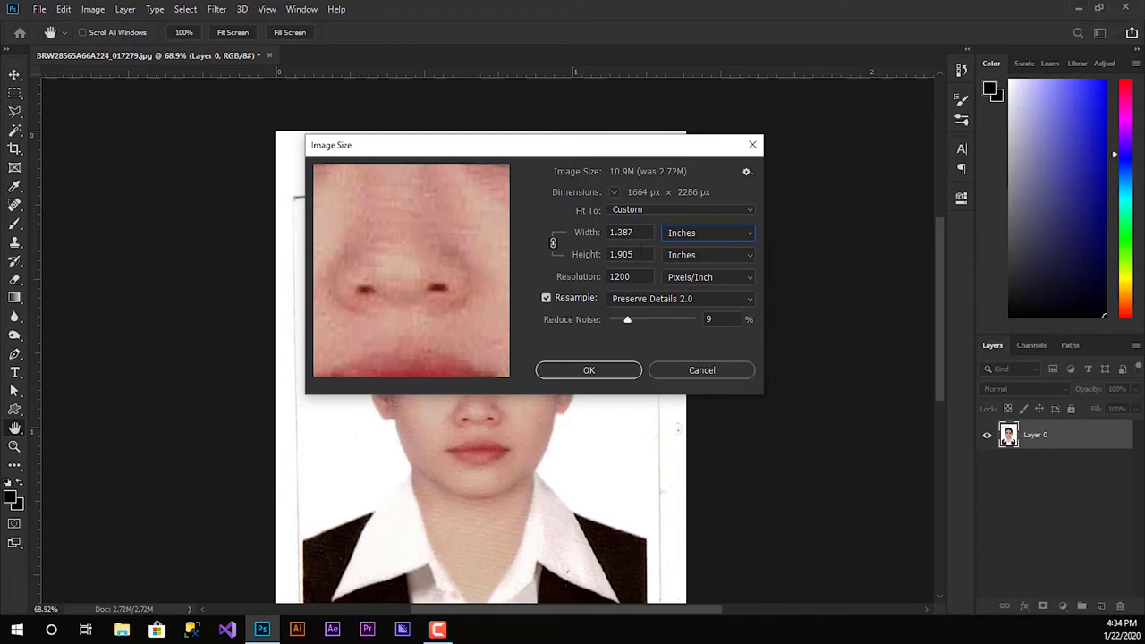
pyautogui.moveTo(642, 232); pyautogui.dragTo(612, 233)
pyautogui.write('4000')
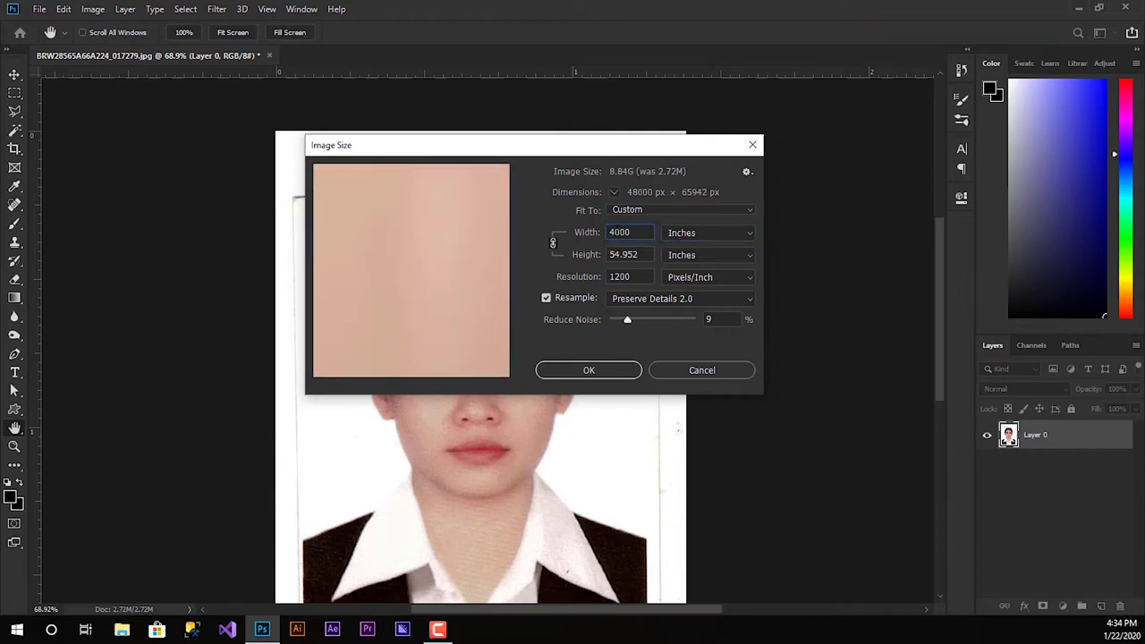
pyautogui.press('BackSpace')
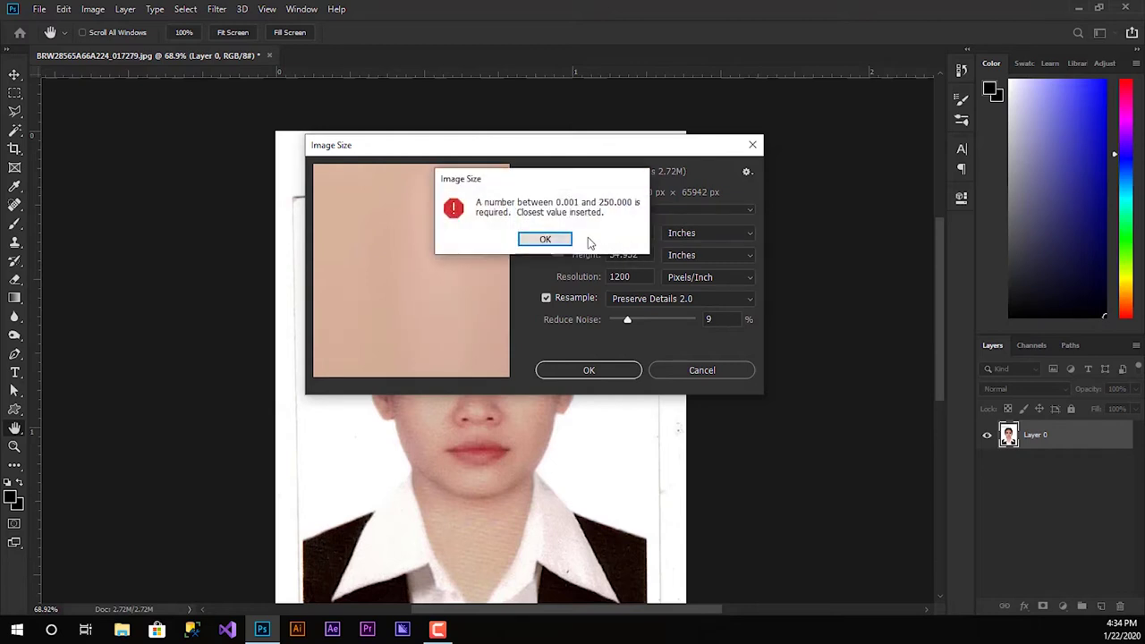
pyautogui.click(565, 234)
pyautogui.click(671, 235)
pyautogui.press('Up')
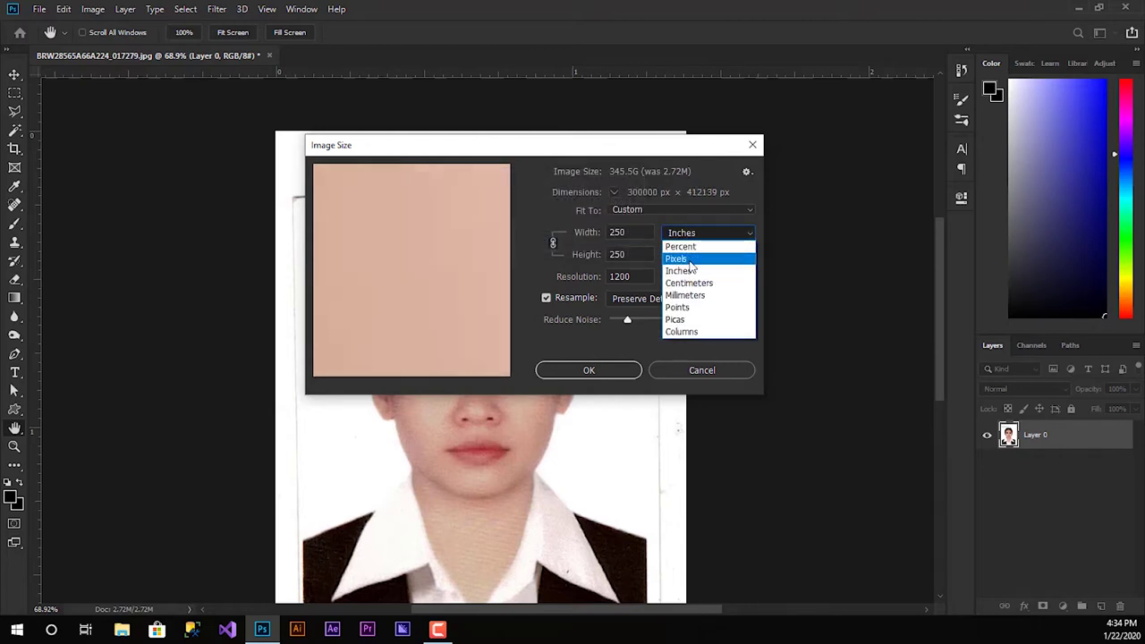
pyautogui.press('Return')
pyautogui.write('4000')
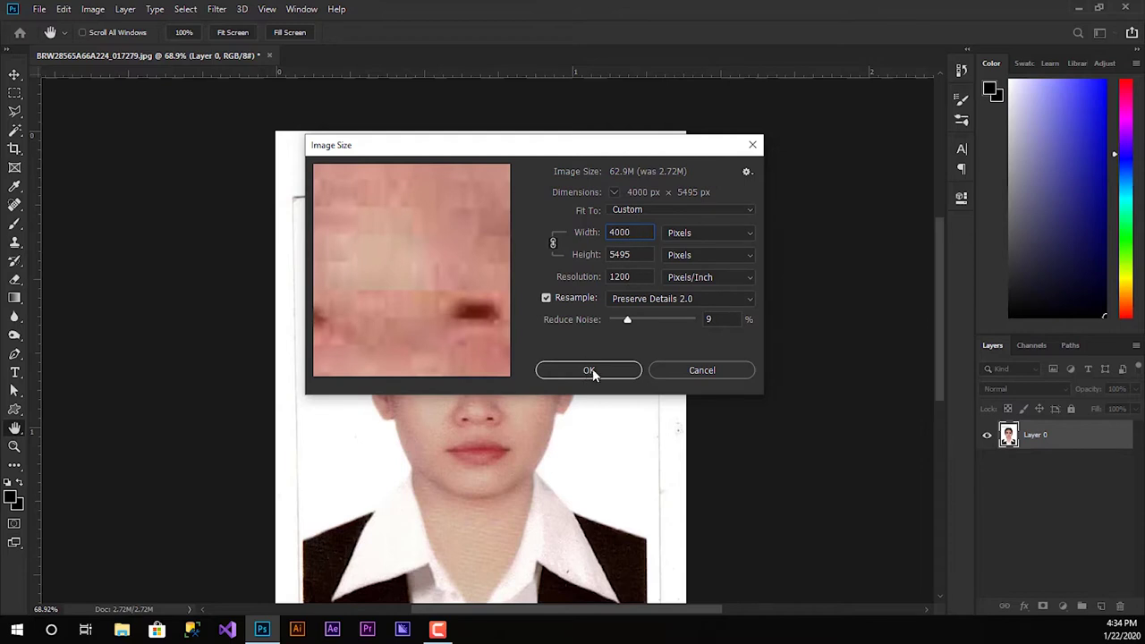
# - Lower Reduce Noise to 2% and apply the resize to 4000 × 5495 px
pyautogui.moveTo(433, 227); pyautogui.dragTo(442, 295)
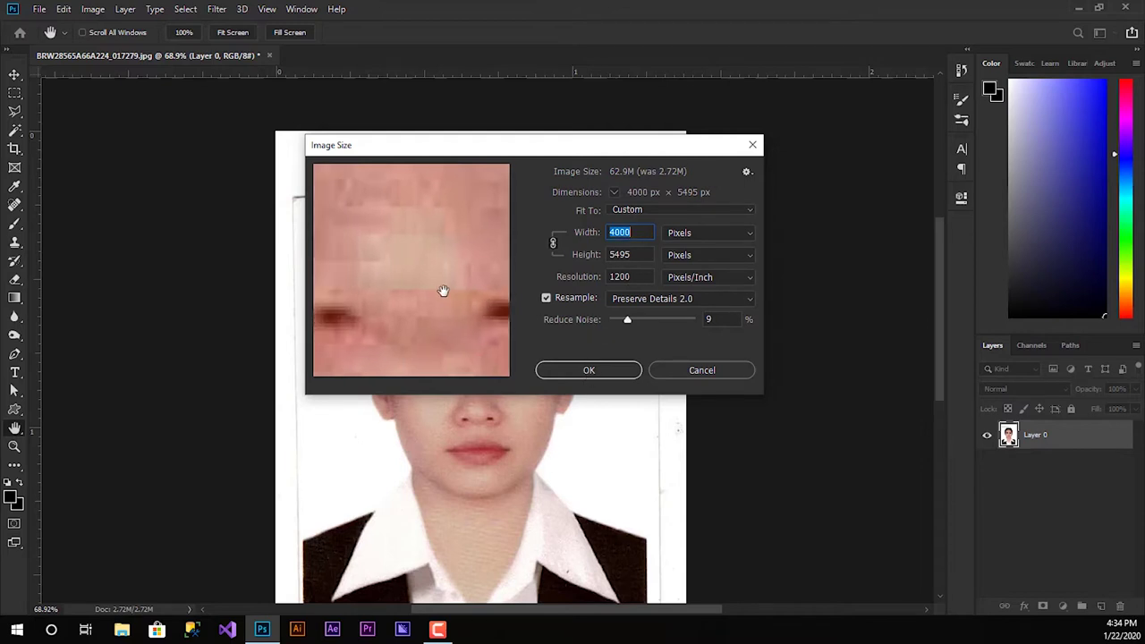
pyautogui.click(382, 365)
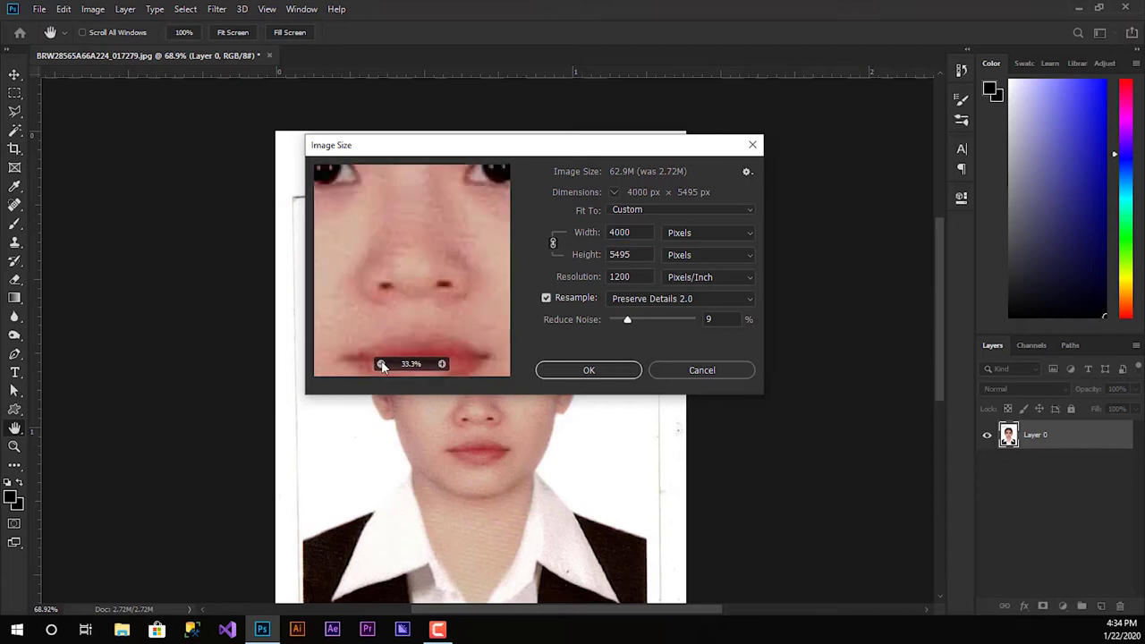
pyautogui.click(382, 364)
pyautogui.click(382, 364)
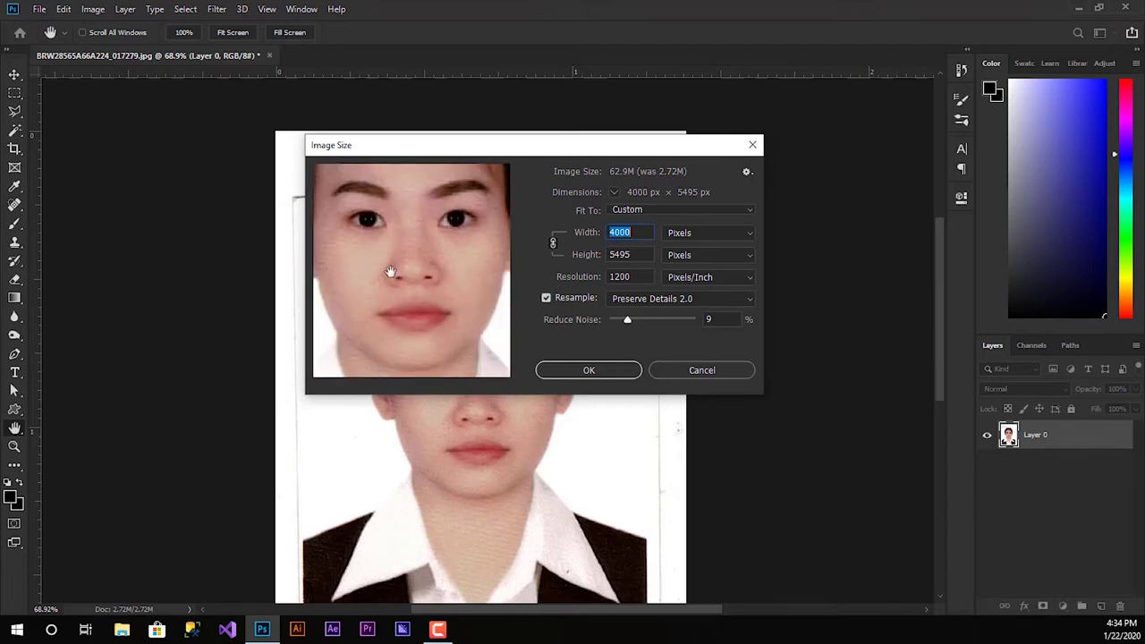
pyautogui.moveTo(373, 250); pyautogui.dragTo(421, 285)
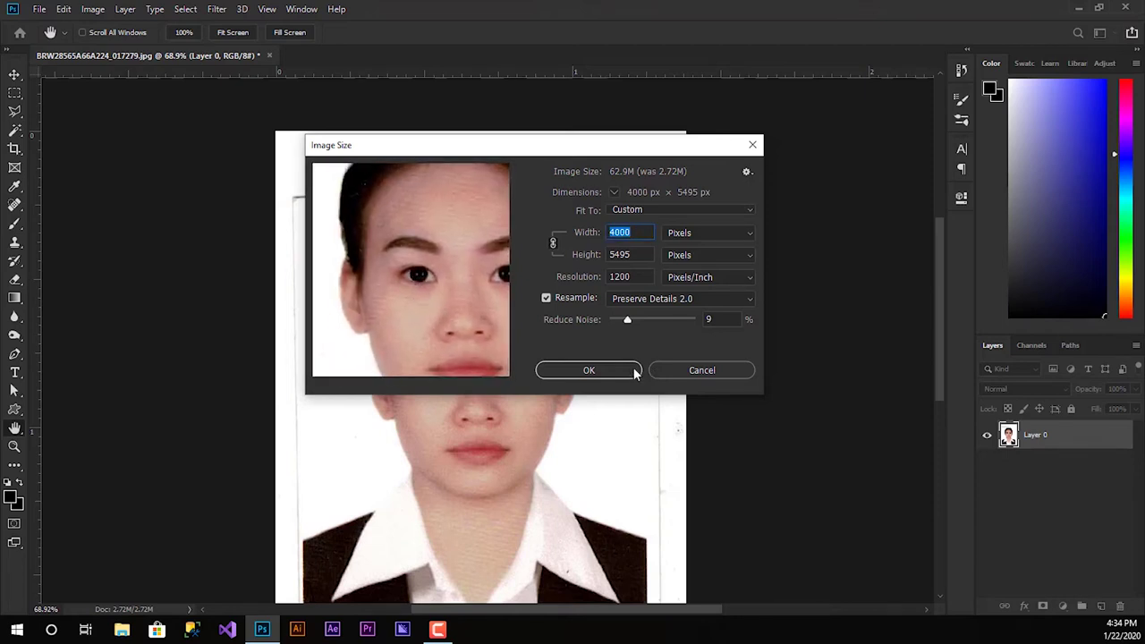
pyautogui.moveTo(628, 319); pyautogui.dragTo(618, 325)
pyautogui.moveTo(615, 321); pyautogui.dragTo(607, 322)
pyautogui.moveTo(608, 322); pyautogui.dragTo(614, 324)
pyautogui.click(594, 371)
# - Select the Spot Healing Brush and zoom in to frame the whole portrait
pyautogui.press('j')
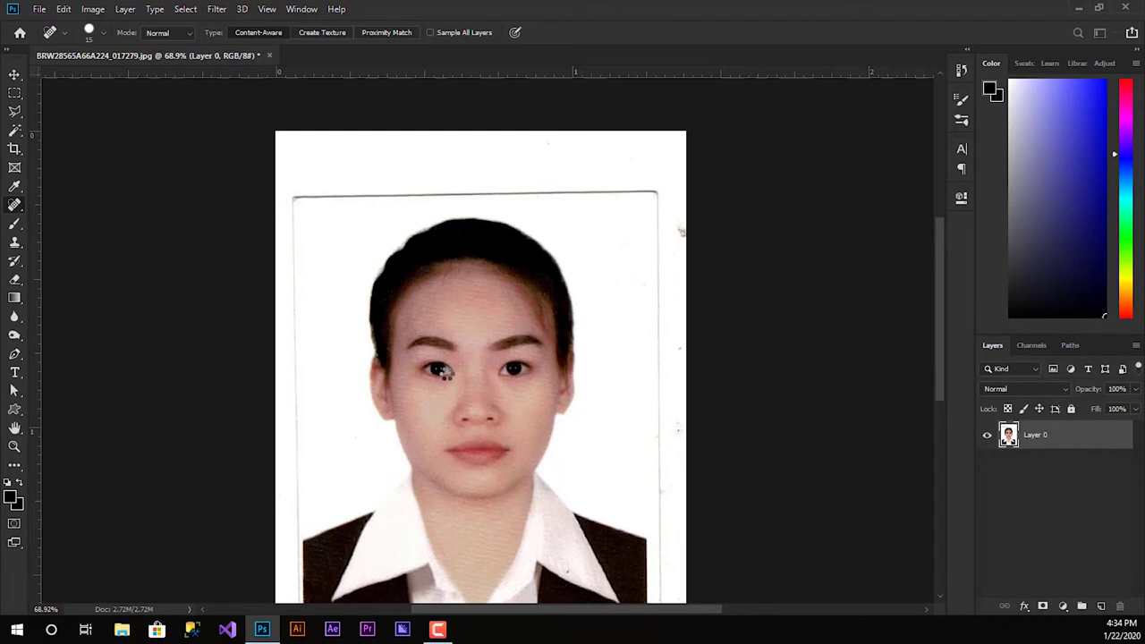
pyautogui.hotkey('ctrl', '+')
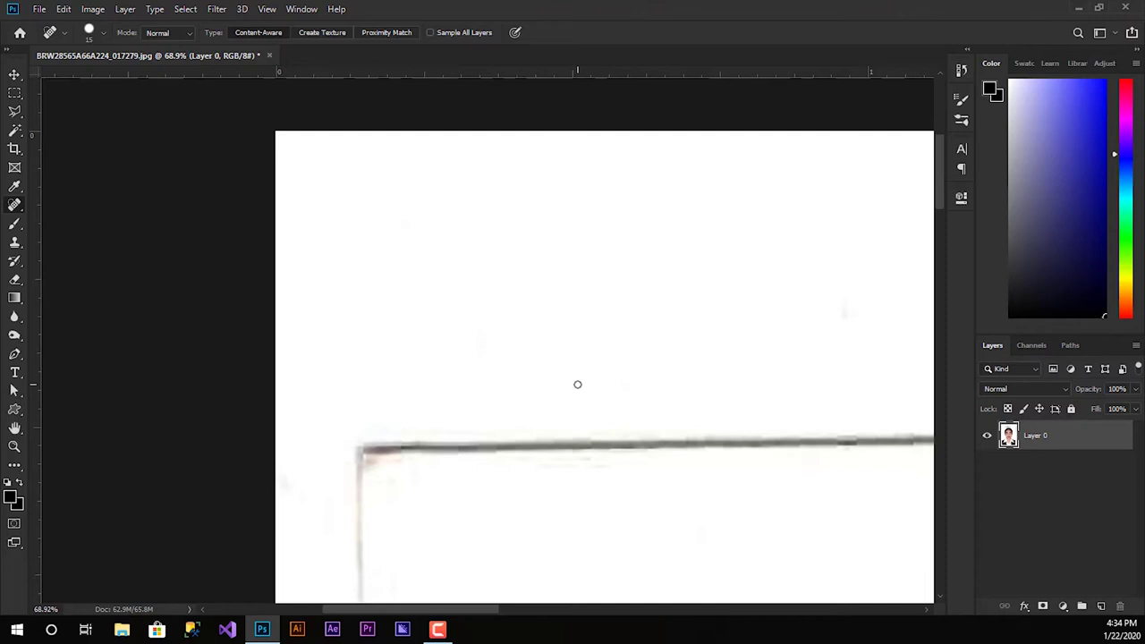
pyautogui.scroll(-3, 577, 385)
pyautogui.scroll(-2, 577, 384)
pyautogui.moveTo(793, 537); pyautogui.dragTo(461, 309)
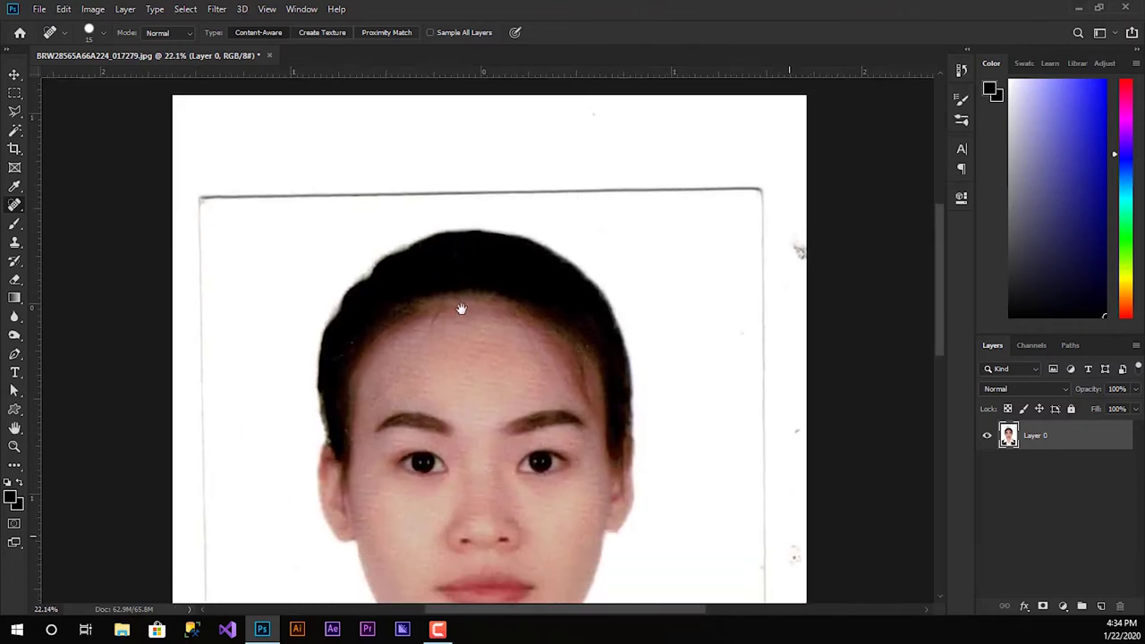
pyautogui.scroll(-2, 462, 375)
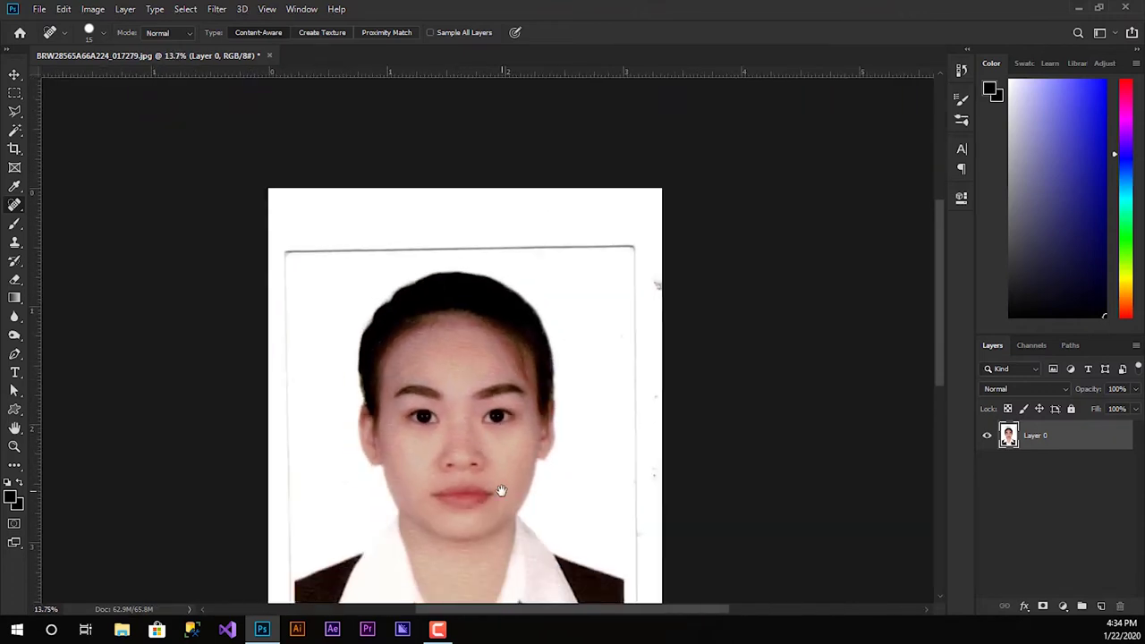
pyautogui.moveTo(501, 490); pyautogui.dragTo(478, 379)
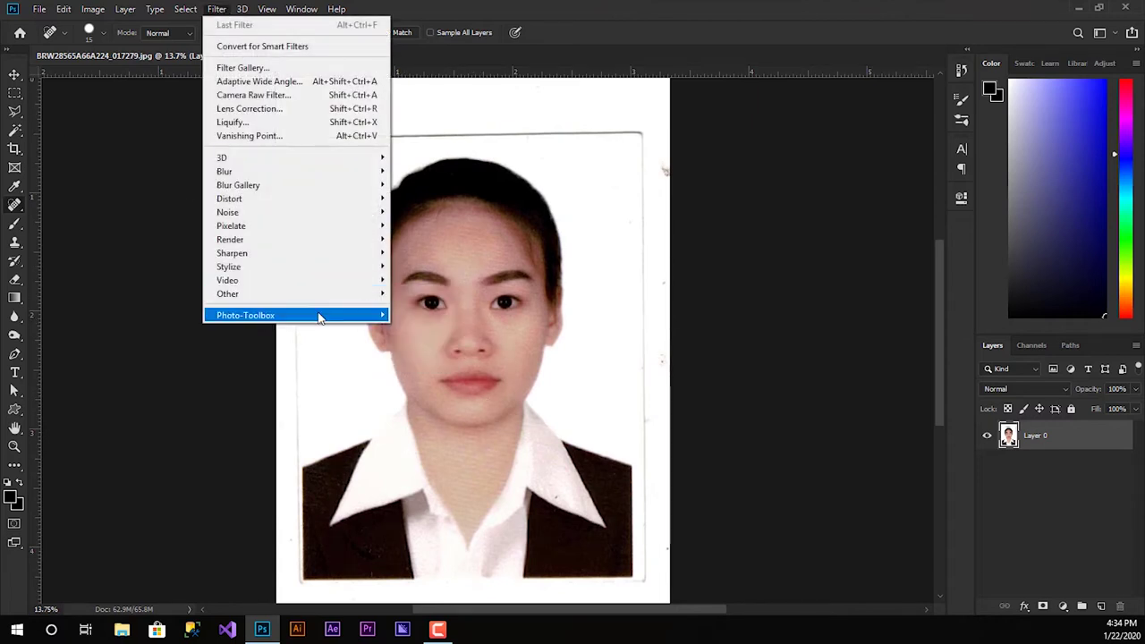
# - Launch SkinFiner and inspect the skin, zooming the preview from 1:1 out to 1:4
pyautogui.moveTo(246, 315)
pyautogui.click(419, 316)
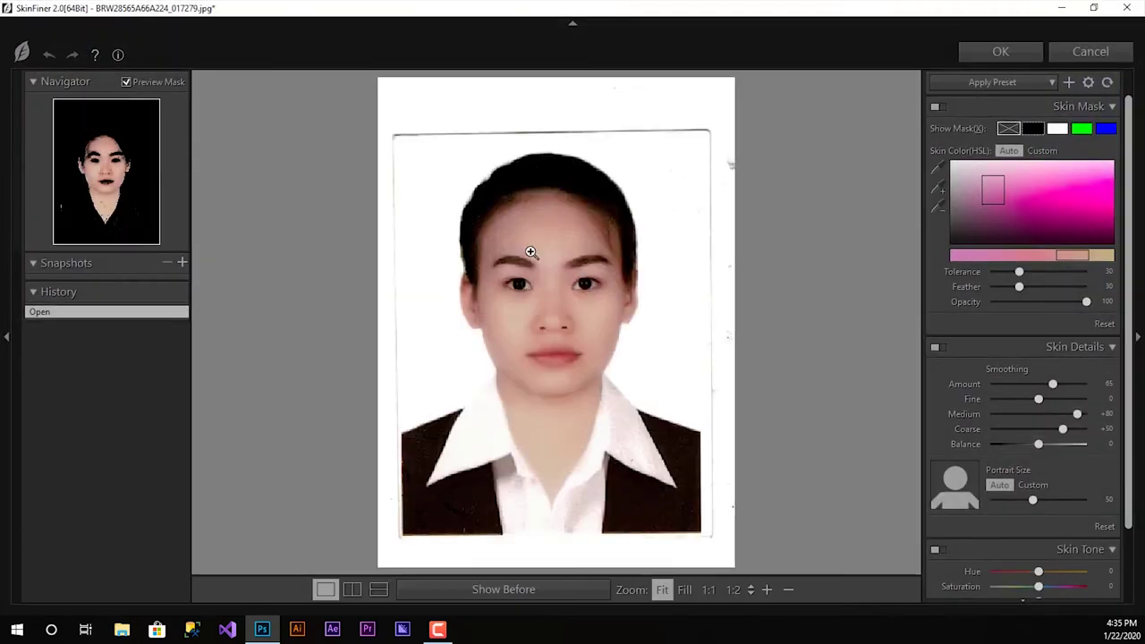
pyautogui.click(562, 313)
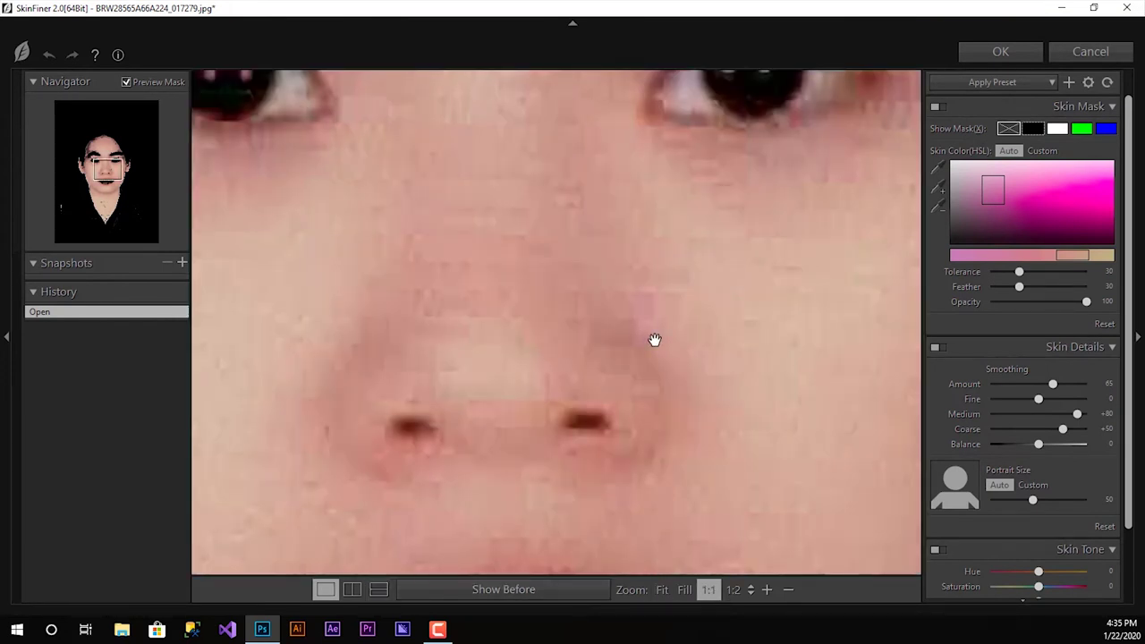
pyautogui.scroll(-1, 519, 298)
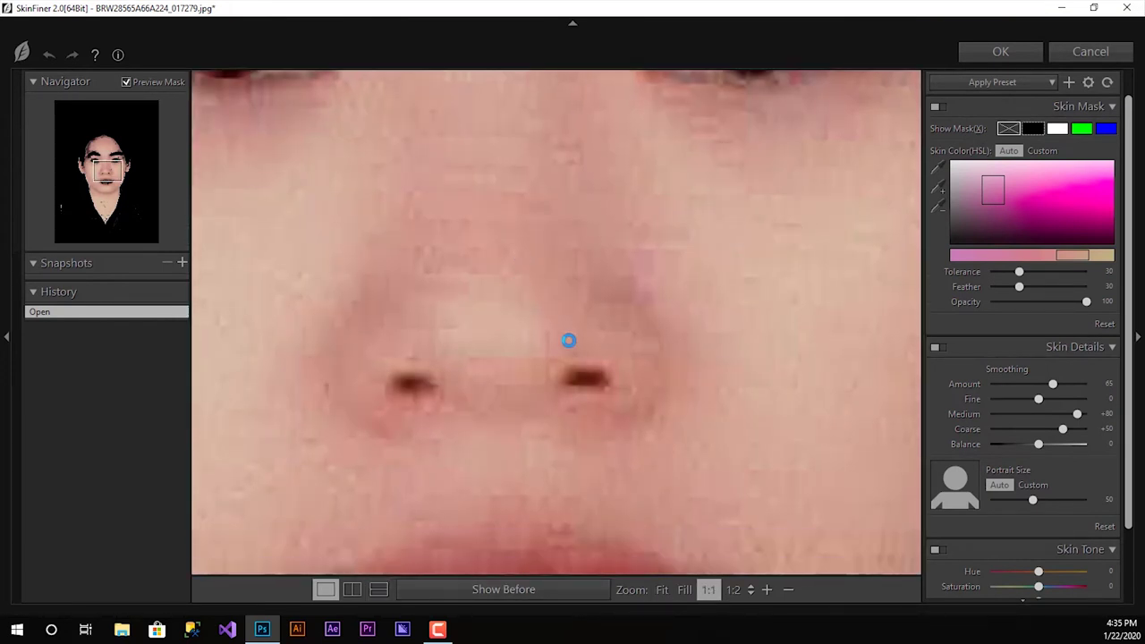
pyautogui.scroll(-1, 575, 340)
pyautogui.click(790, 591)
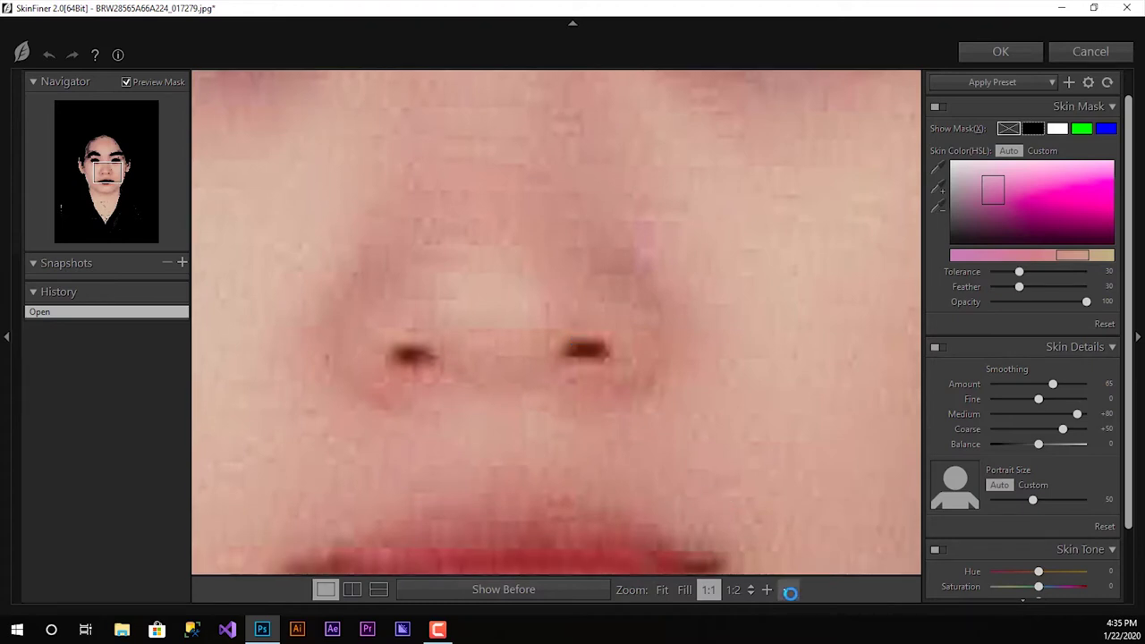
pyautogui.click(790, 591)
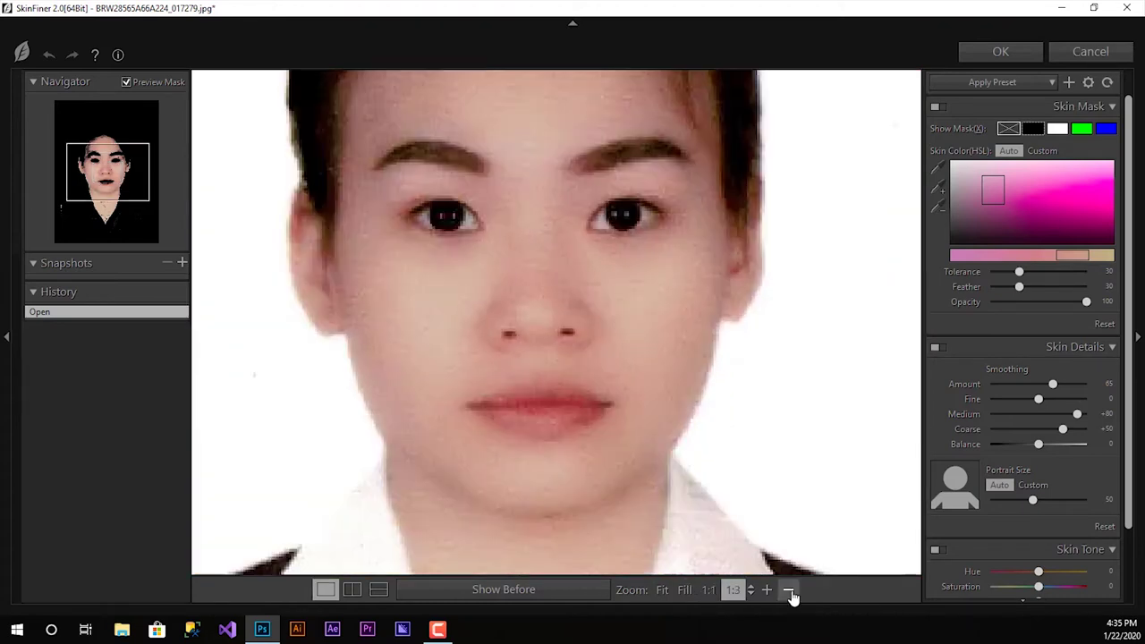
pyautogui.click(790, 591)
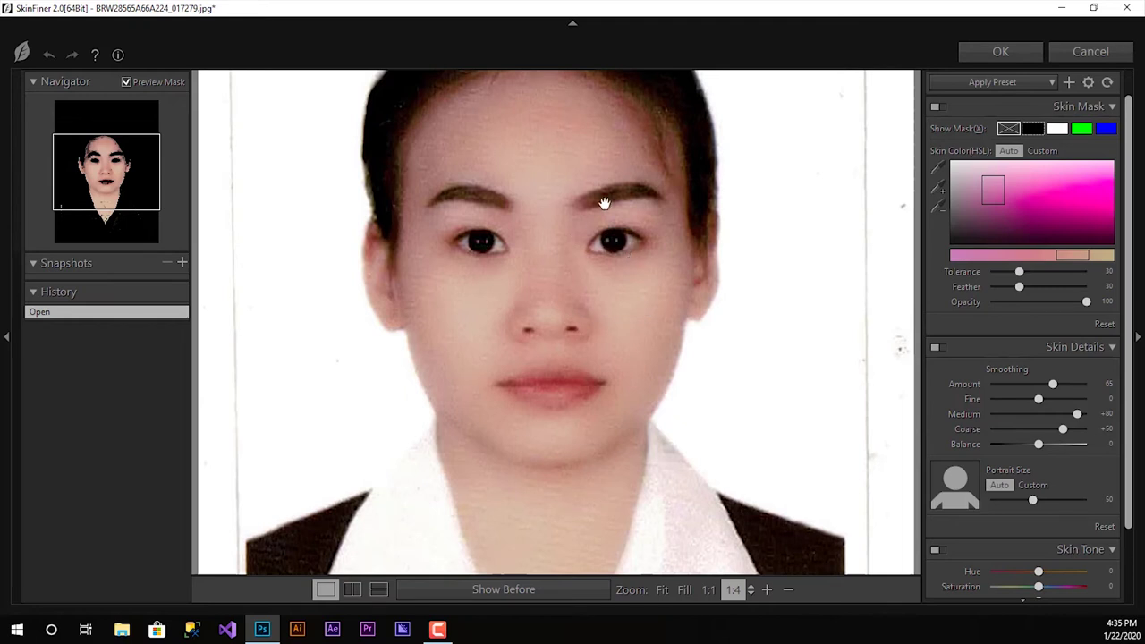
pyautogui.moveTo(605, 204); pyautogui.dragTo(608, 271)
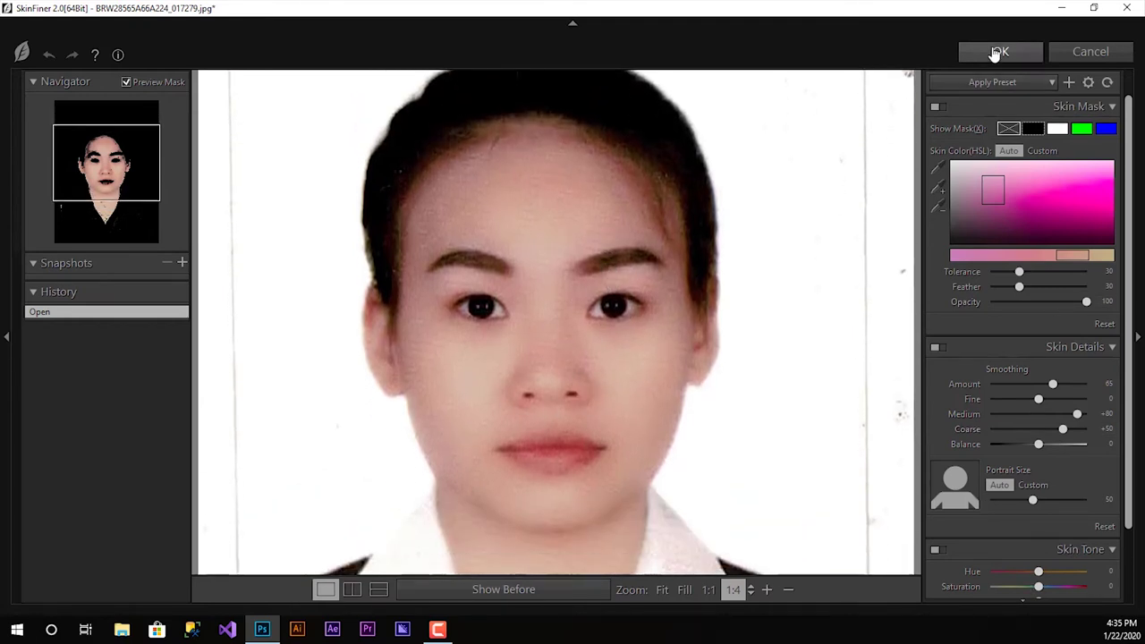
# - Set skin mask opacity 46, feather 22 and tolerance 36, and apply SkinFiner
pyautogui.moveTo(1086, 301); pyautogui.dragTo(1034, 303)
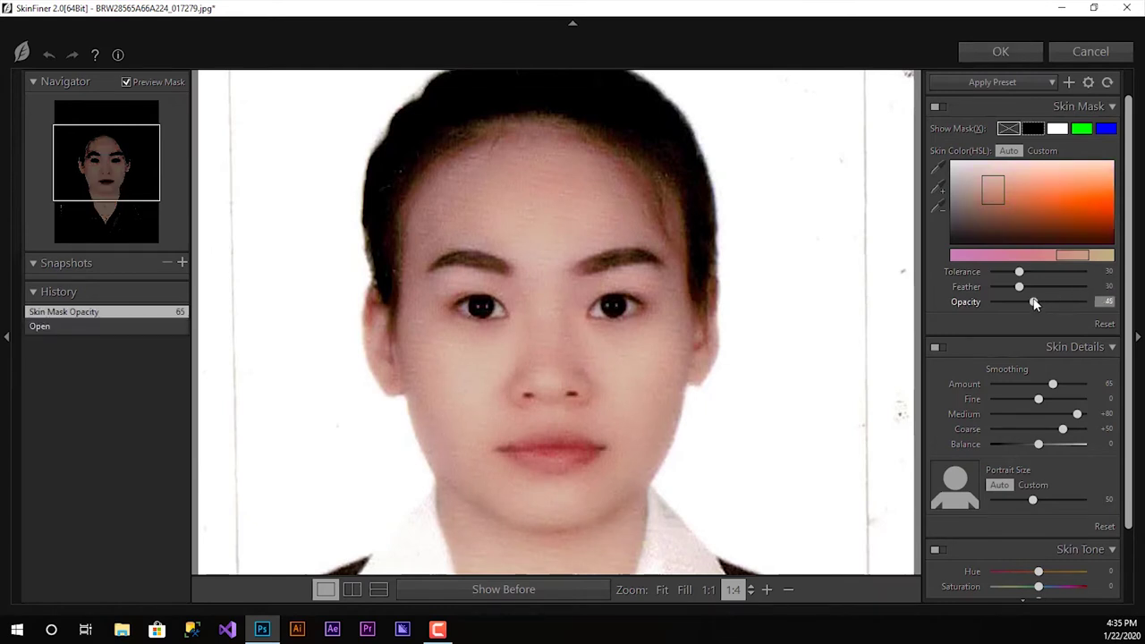
pyautogui.click(1035, 301)
pyautogui.moveTo(1019, 287); pyautogui.dragTo(1011, 288)
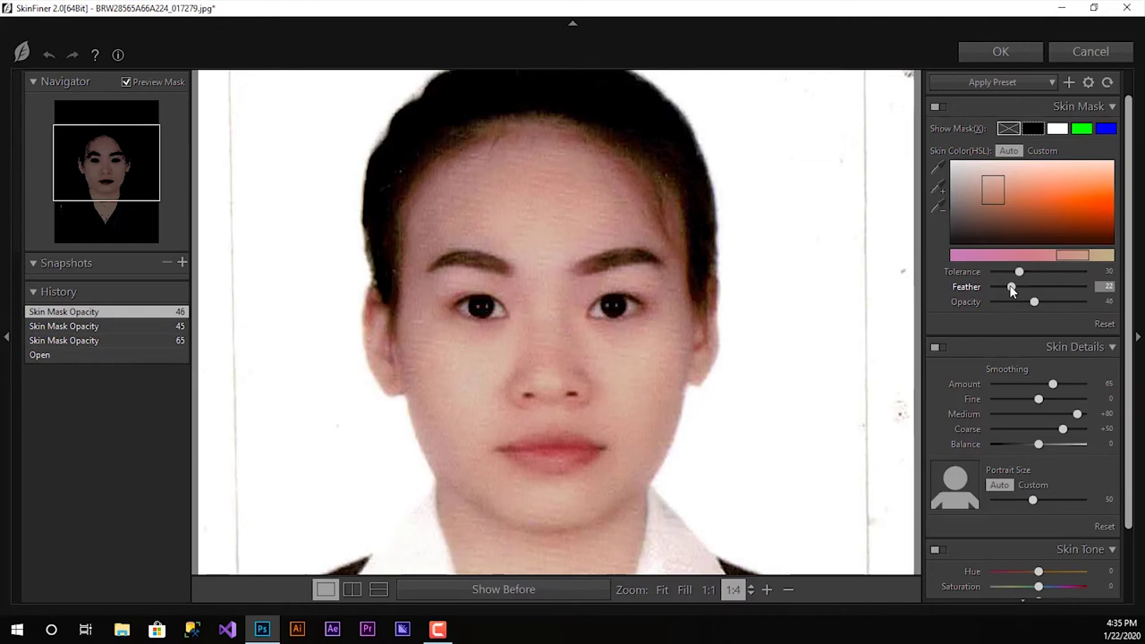
pyautogui.moveTo(1019, 272); pyautogui.dragTo(1035, 274)
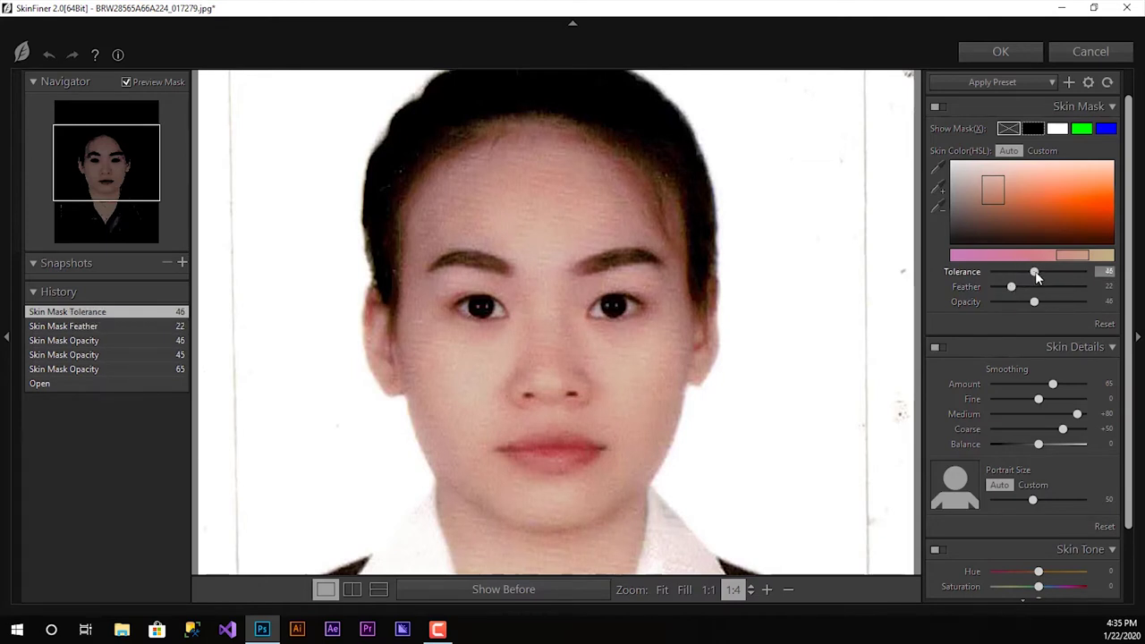
pyautogui.moveTo(1032, 271); pyautogui.dragTo(1026, 271)
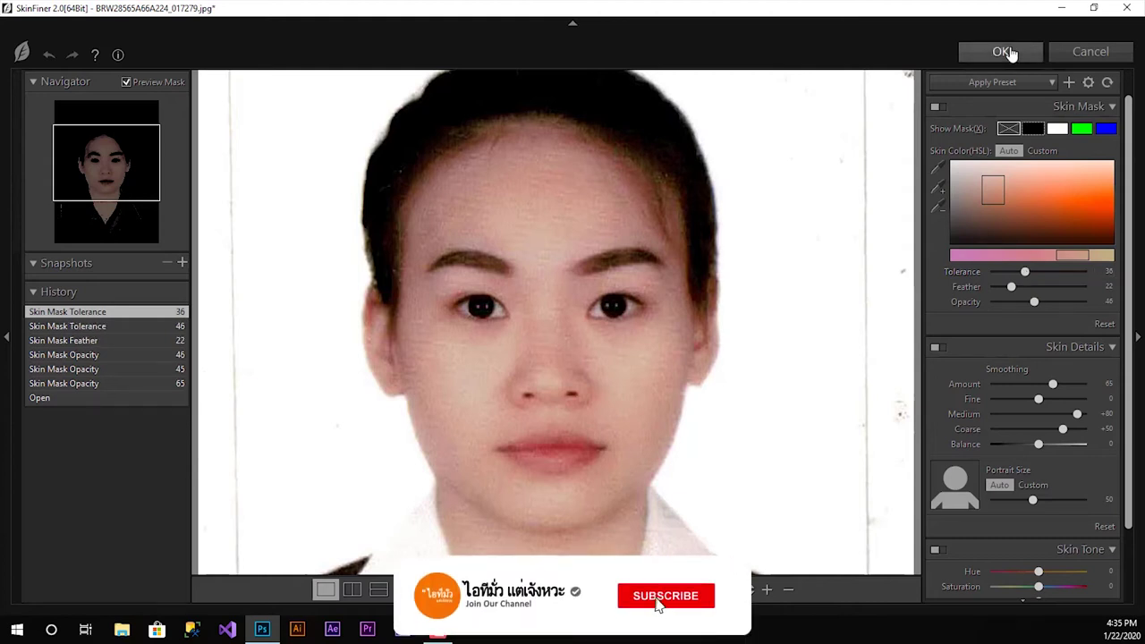
pyautogui.click(1004, 51)
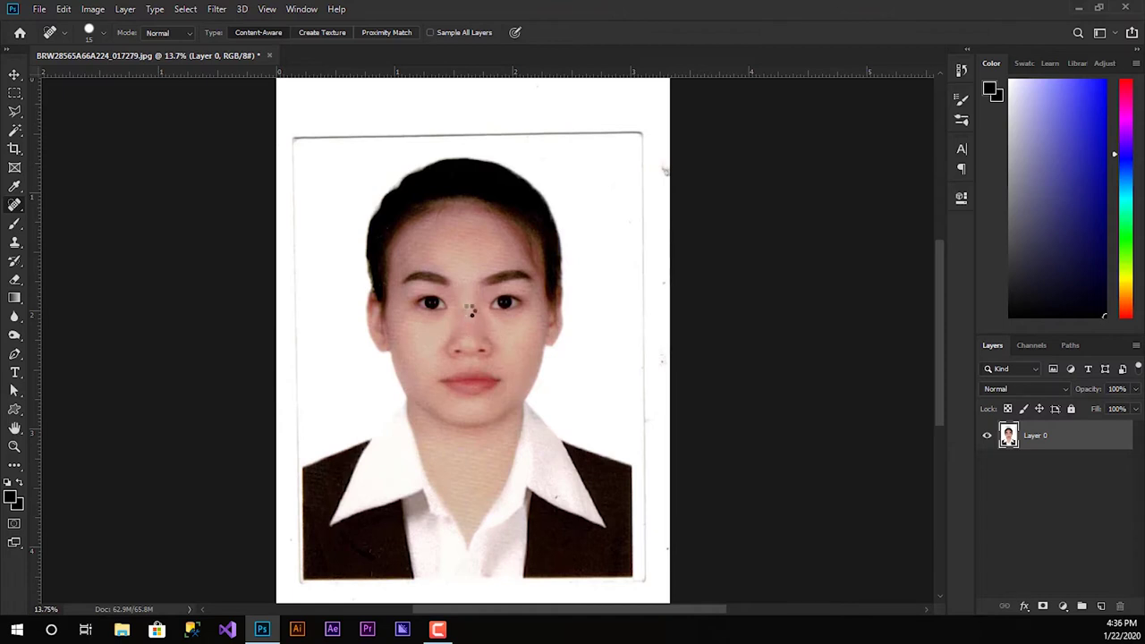
# - Heal the dark blemish between the eyes and enlarge the brush to 80
pyautogui.click(469, 311)
pyautogui.keyDown('alt'); pyautogui.scroll(4, 449, 309); pyautogui.keyUp('alt')
pyautogui.scroll(2, 215, 206)
pyautogui.scroll(2, 214, 206)
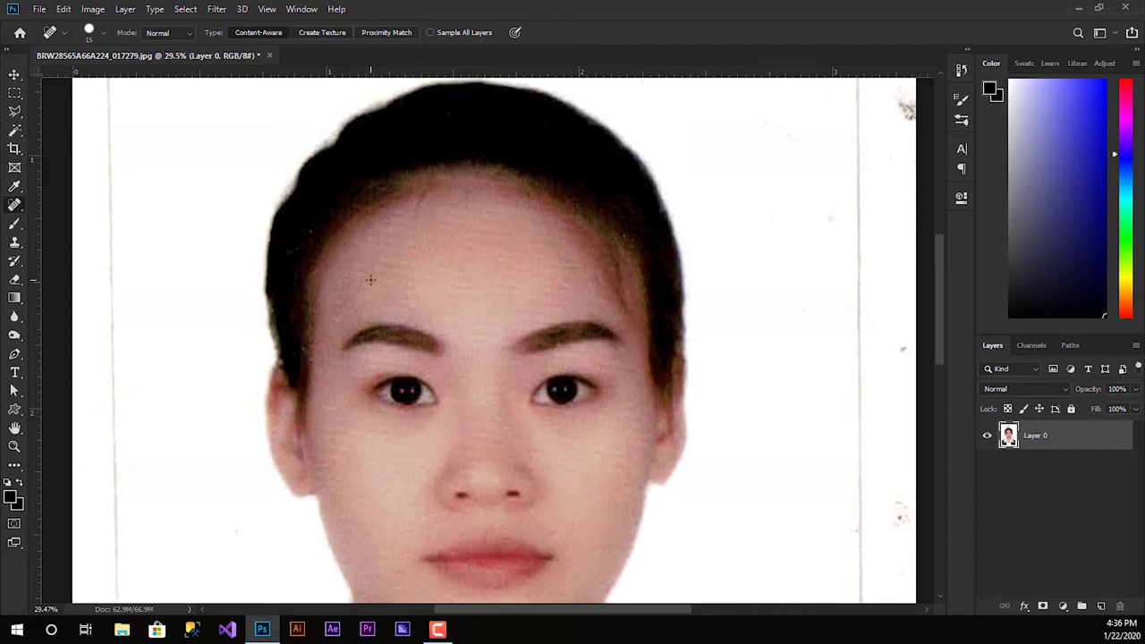
pyautogui.press(']')
pyautogui.press(']')
pyautogui.press(']')
# - Heal the marks across the forehead with the enlarged brush
pyautogui.moveTo(399, 242); pyautogui.dragTo(400, 267)
pyautogui.click(382, 266)
pyautogui.moveTo(383, 278)
pyautogui.mouseDown()
pyautogui.moveTo(369, 290)
pyautogui.moveTo(400, 258)
pyautogui.moveTo(408, 272)
pyautogui.moveTo(399, 265)
pyautogui.moveTo(397, 276)
pyautogui.moveTo(400, 263)
pyautogui.moveTo(424, 262)
pyautogui.mouseUp()
pyautogui.click(351, 308)
pyautogui.click(416, 274)
pyautogui.click(376, 260)
pyautogui.click(377, 254)
pyautogui.scroll(-2, 436, 275)
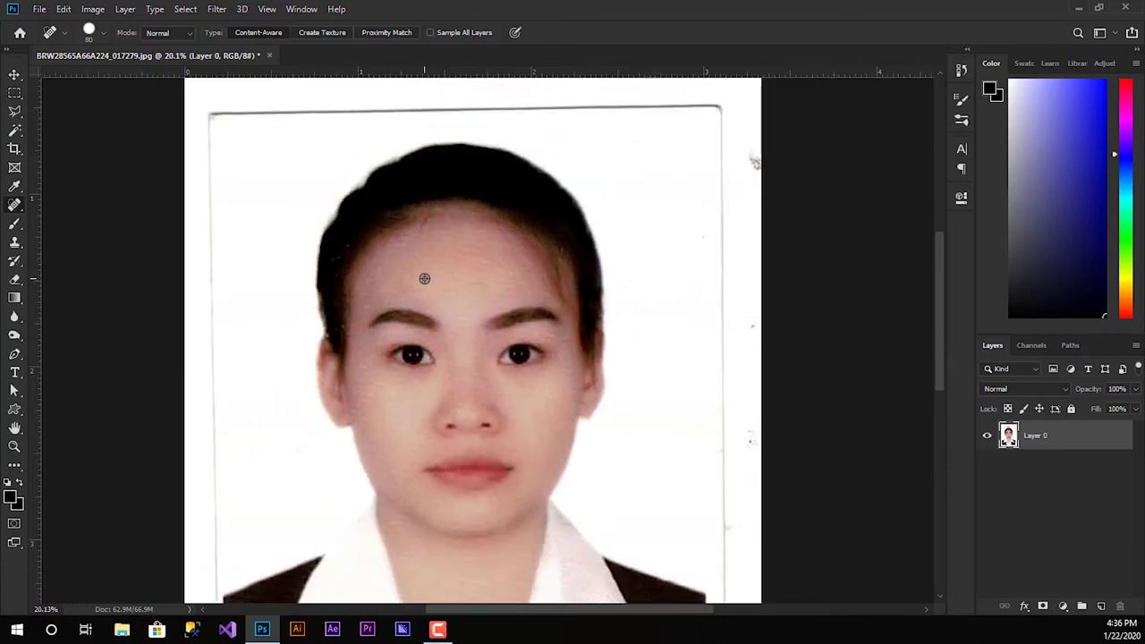
pyautogui.scroll(-1, 481, 271)
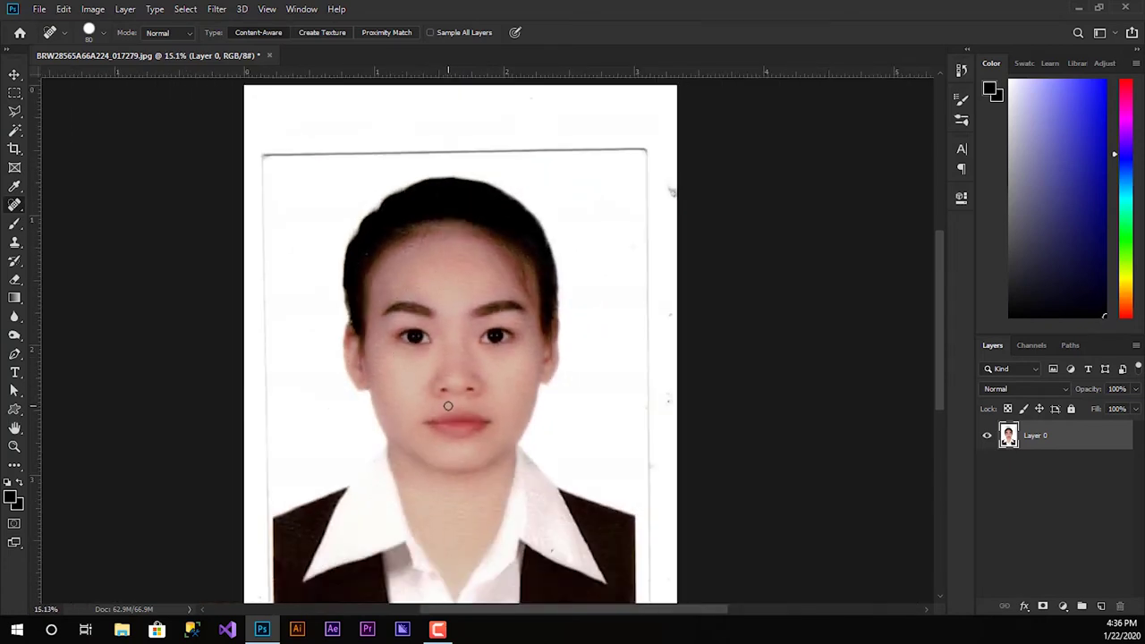
pyautogui.hotkey('ctrl', 'l')
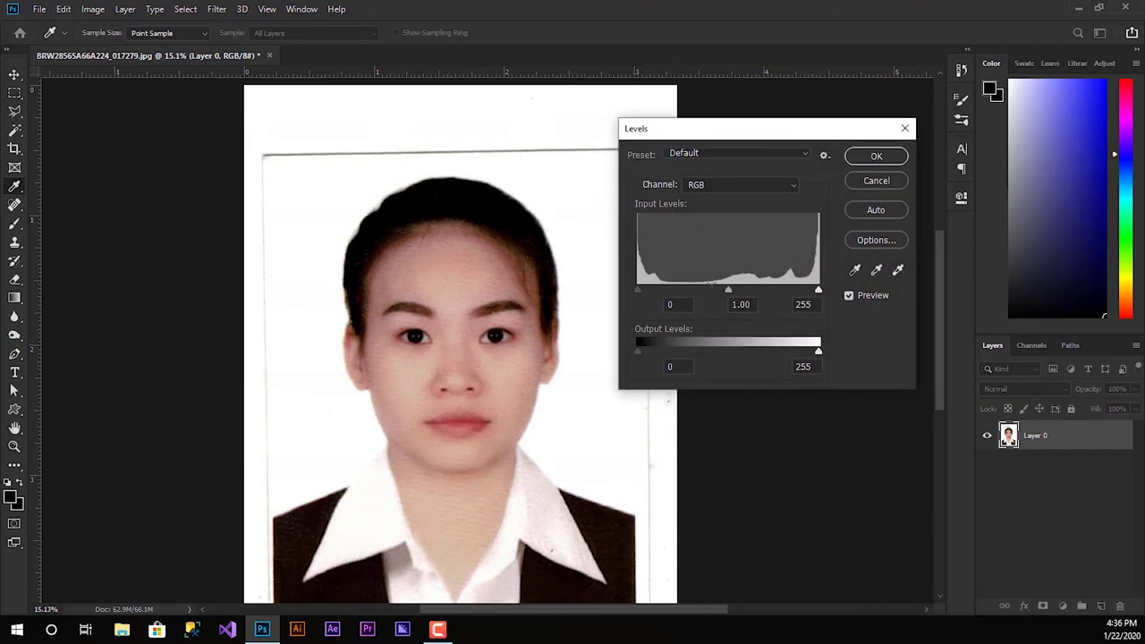
# - Apply Levels with Auto, black point 9 and white point 252, then select the Move tool
pyautogui.moveTo(723, 130); pyautogui.dragTo(572, 155)
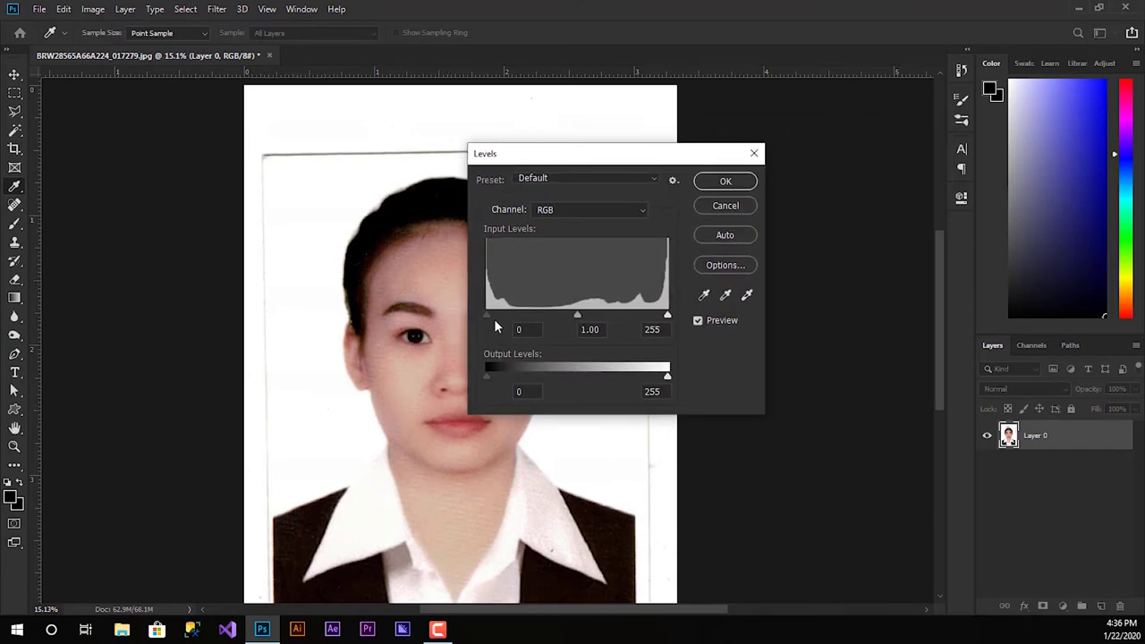
pyautogui.click(705, 236)
pyautogui.moveTo(490, 317)
pyautogui.mouseDown()
pyautogui.moveTo(528, 315)
pyautogui.moveTo(494, 315)
pyautogui.mouseUp()
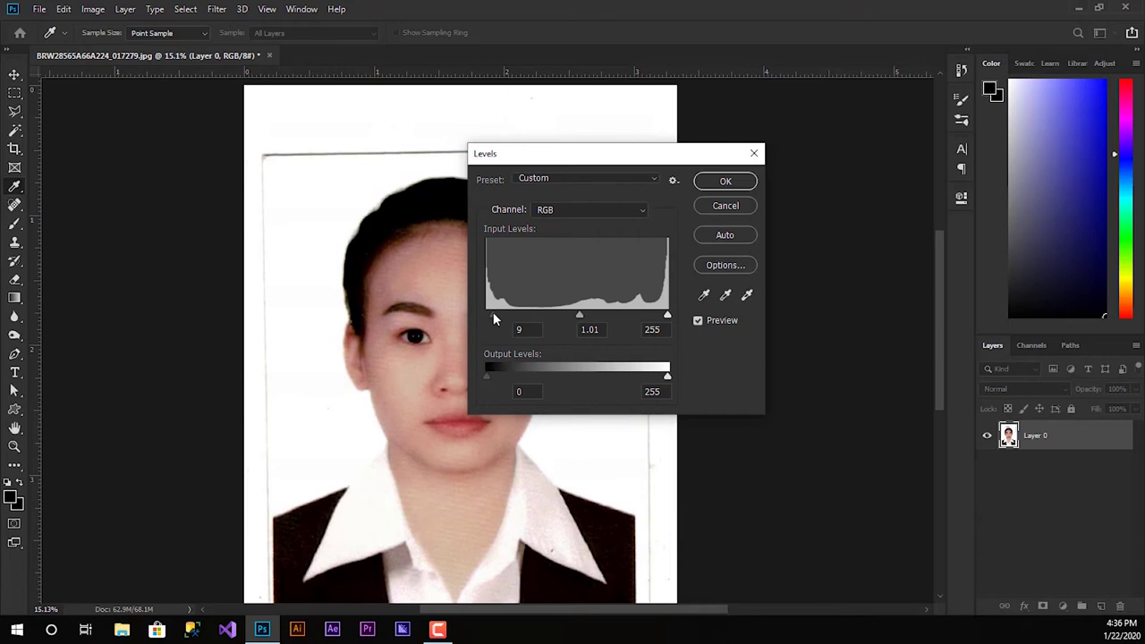
pyautogui.click(528, 329)
pyautogui.moveTo(666, 318); pyautogui.dragTo(661, 318)
pyautogui.moveTo(664, 317); pyautogui.dragTo(667, 317)
pyautogui.click(726, 180)
pyautogui.press('j')
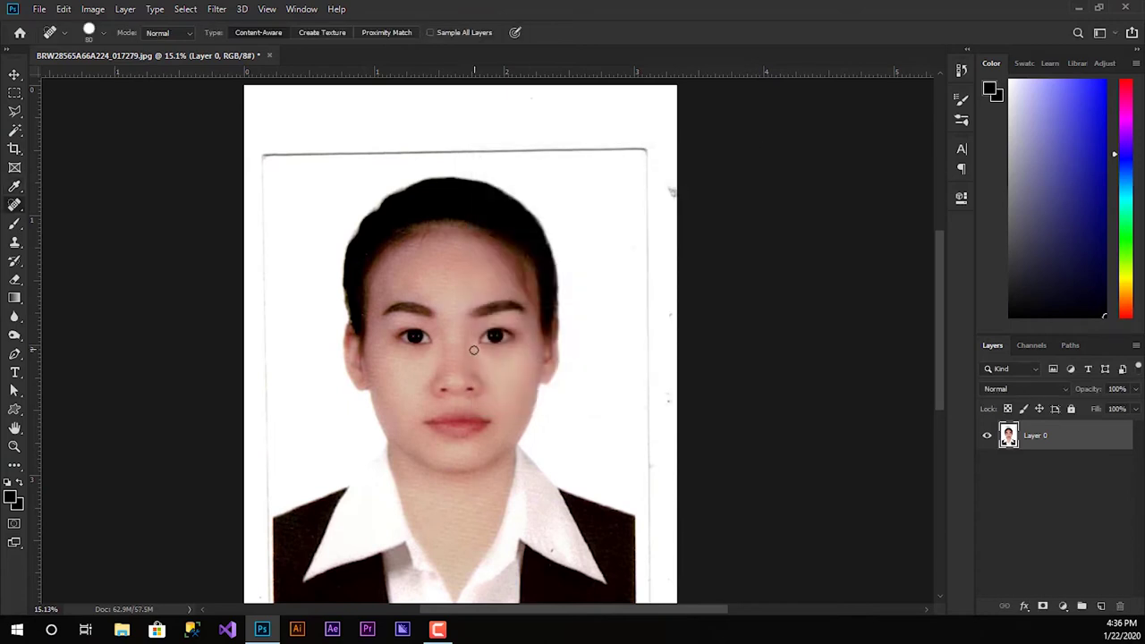
pyautogui.scroll(-1, 474, 350)
pyautogui.scroll(-1, 501, 358)
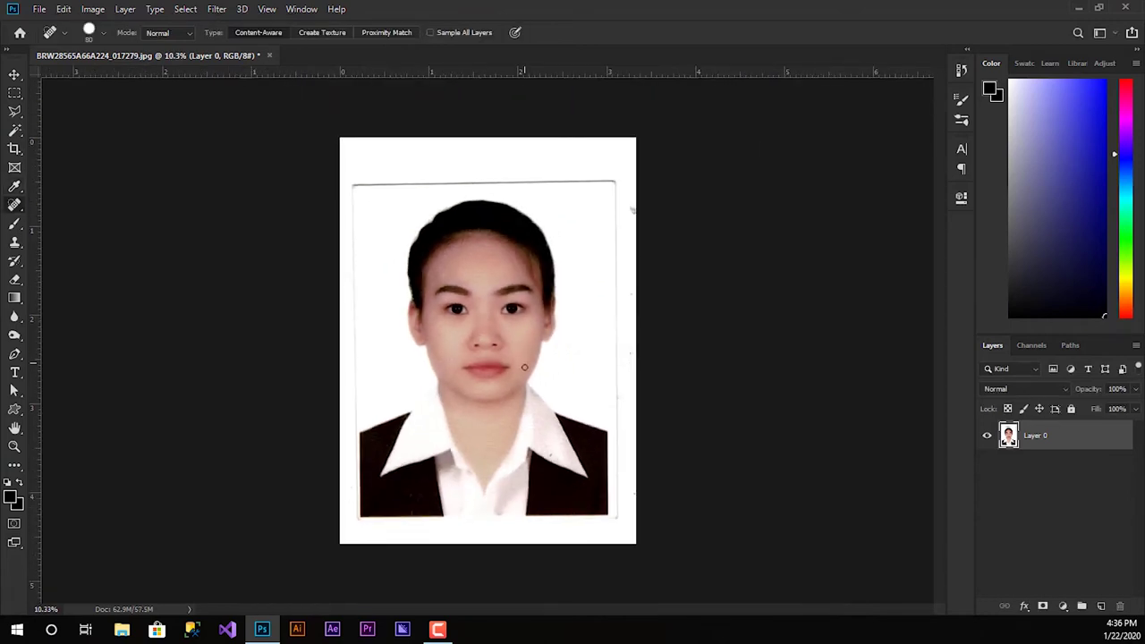
pyautogui.click(16, 75)
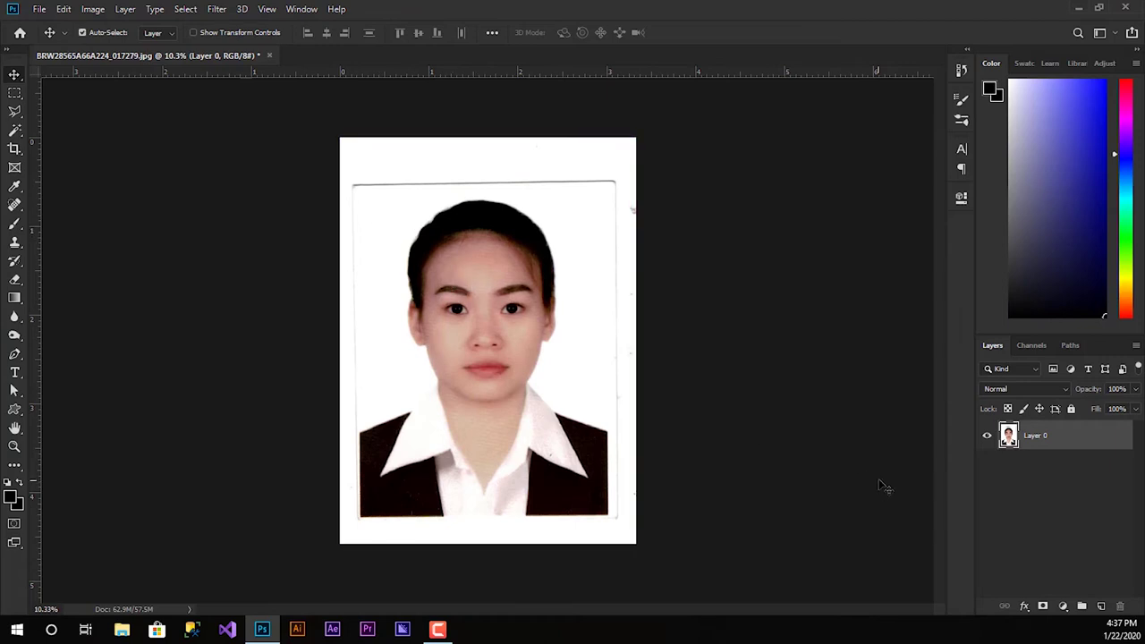
# - Add a Curves 1 adjustment layer with its midpoint lifted to brighten the portrait
pyautogui.click(1063, 608)
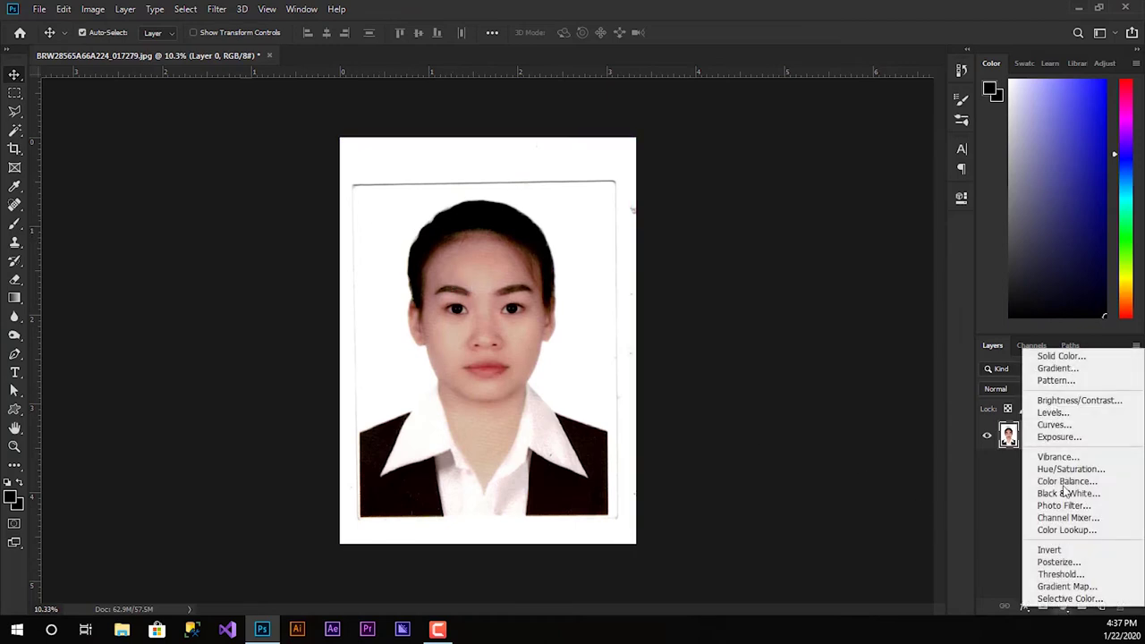
pyautogui.click(1053, 425)
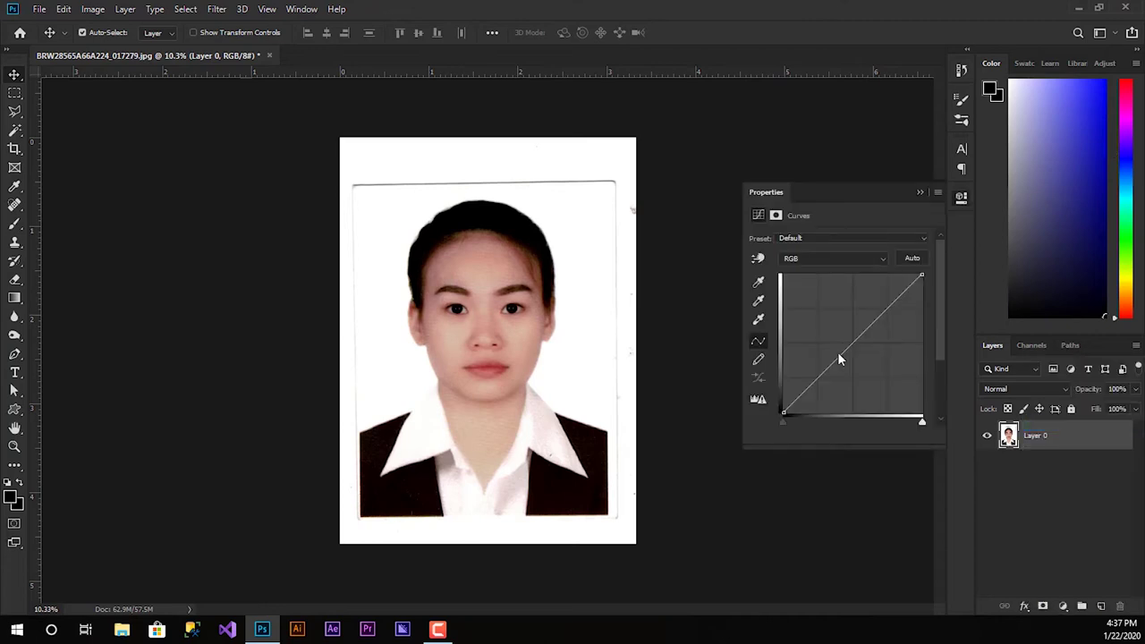
pyautogui.moveTo(845, 343)
pyautogui.mouseDown()
pyautogui.moveTo(853, 359)
pyautogui.moveTo(843, 346)
pyautogui.mouseUp()
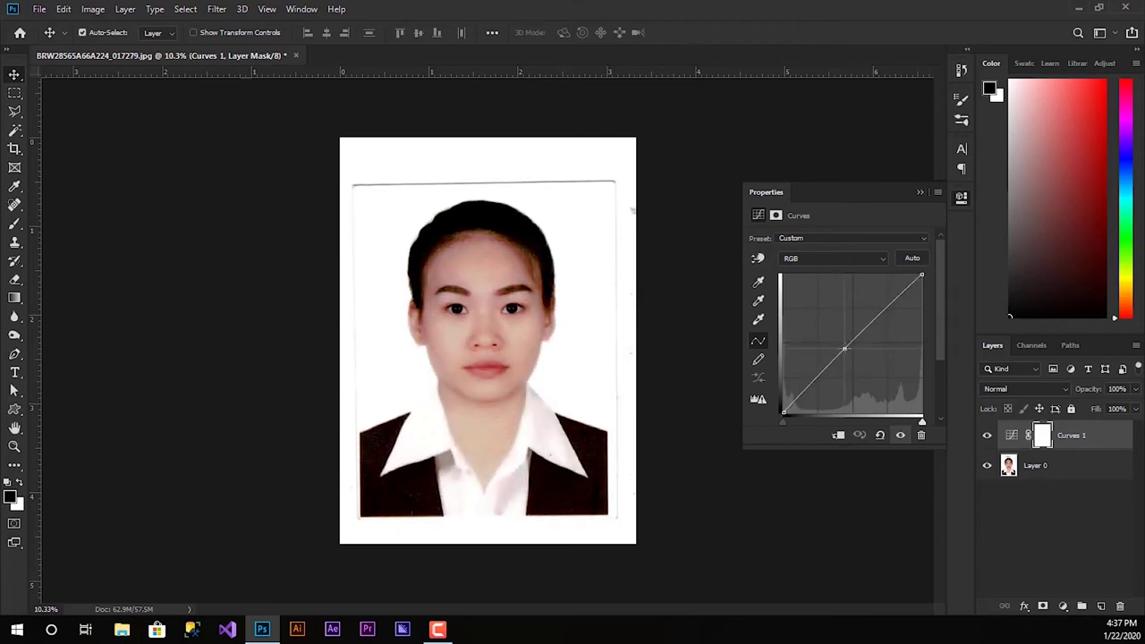
pyautogui.moveTo(842, 346); pyautogui.dragTo(844, 348)
pyautogui.moveTo(843, 347); pyautogui.dragTo(864, 327)
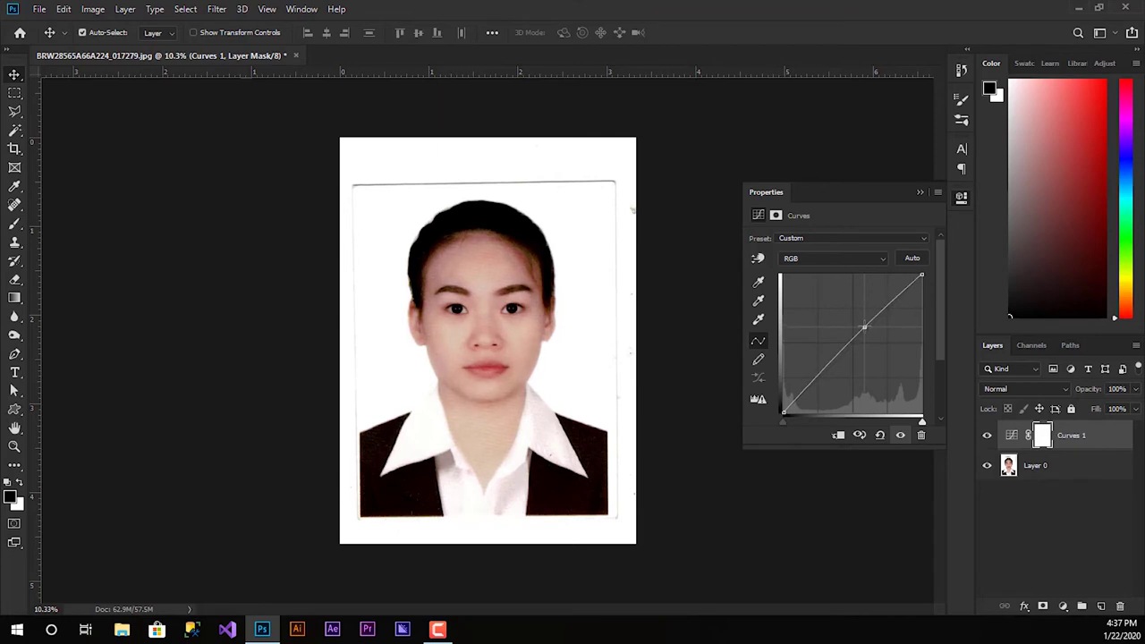
pyautogui.click(918, 194)
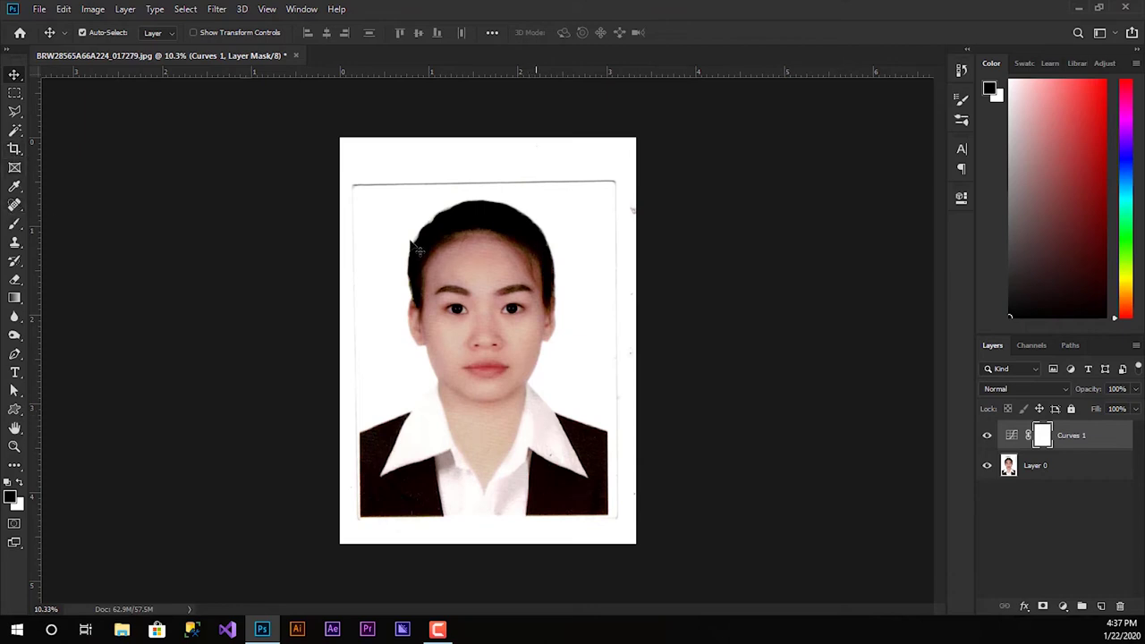
pyautogui.click(40, 10)
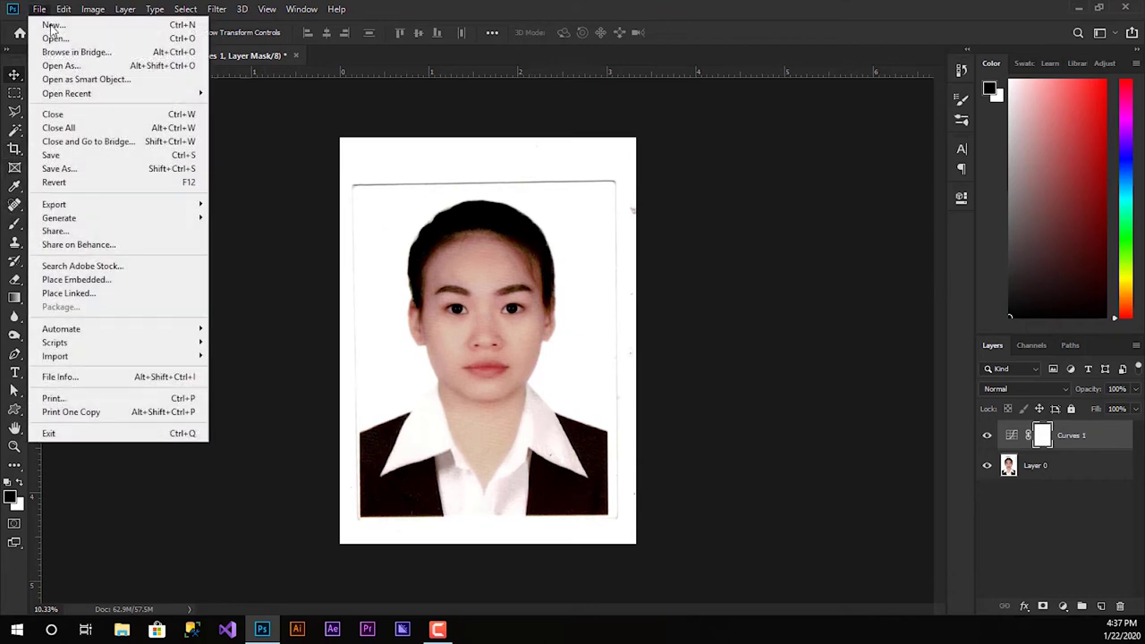
# - Open D:\Photo Suite + Image\Photo Suite.psd and drag the dark suit into the portrait as Layer 1
pyautogui.click(53, 36)
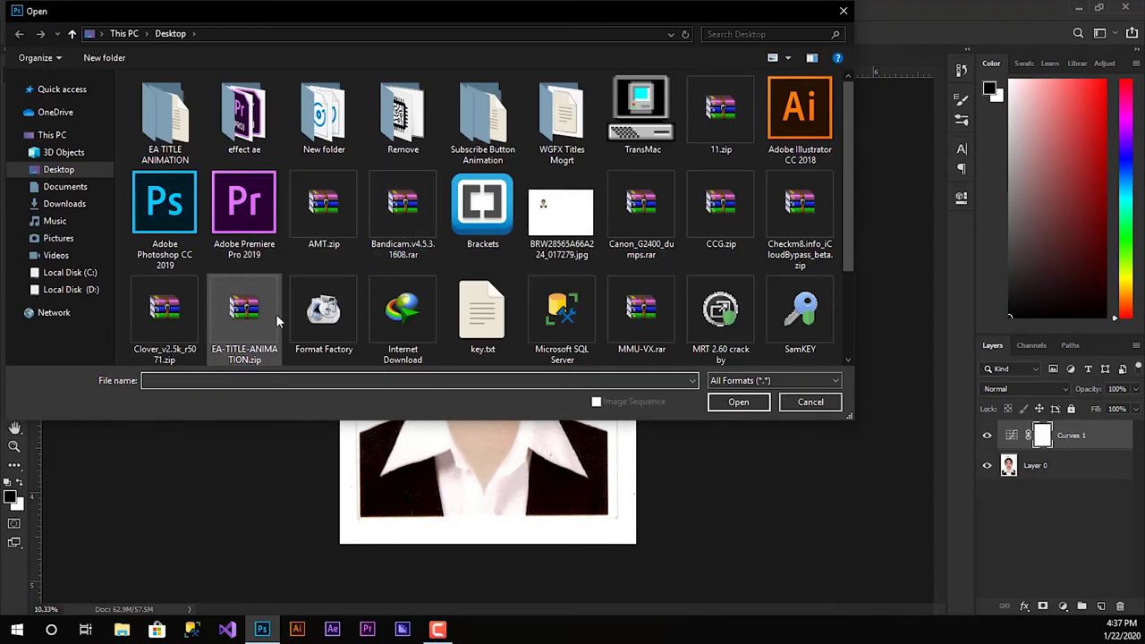
pyautogui.click(67, 289)
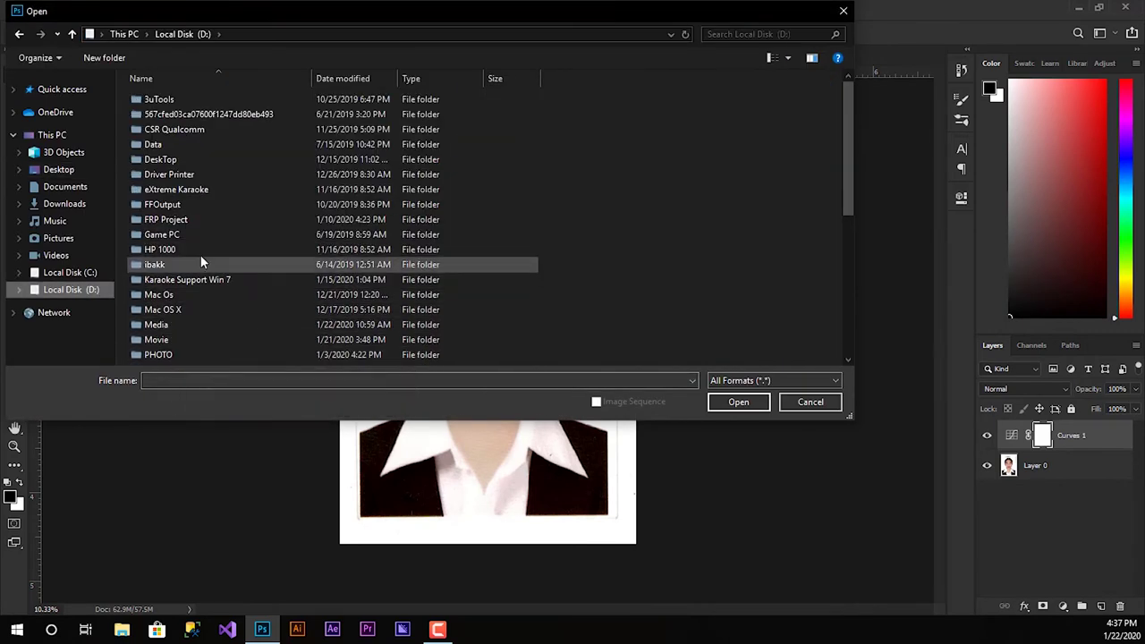
pyautogui.scroll(-1, 172, 326)
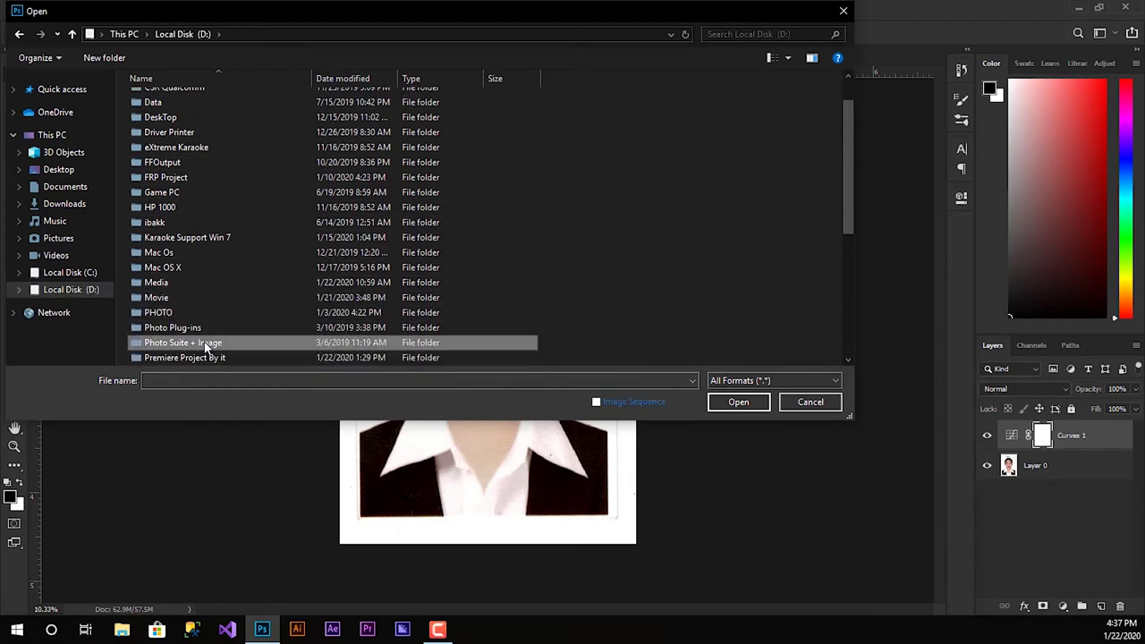
pyautogui.doubleClick(183, 342)
pyautogui.doubleClick(179, 125)
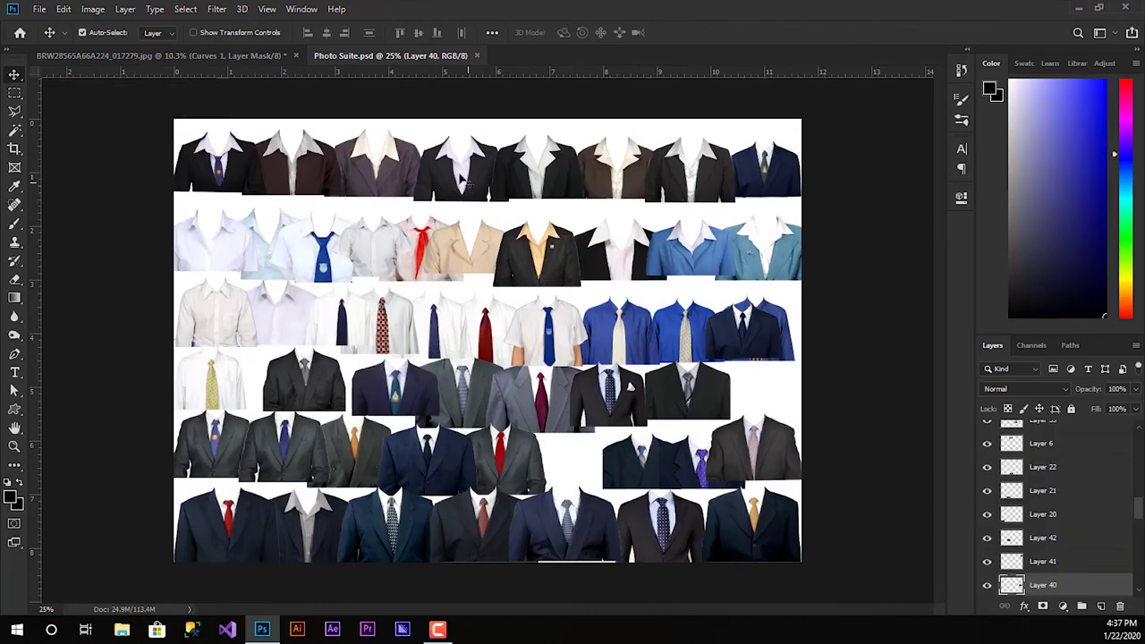
pyautogui.click(448, 190)
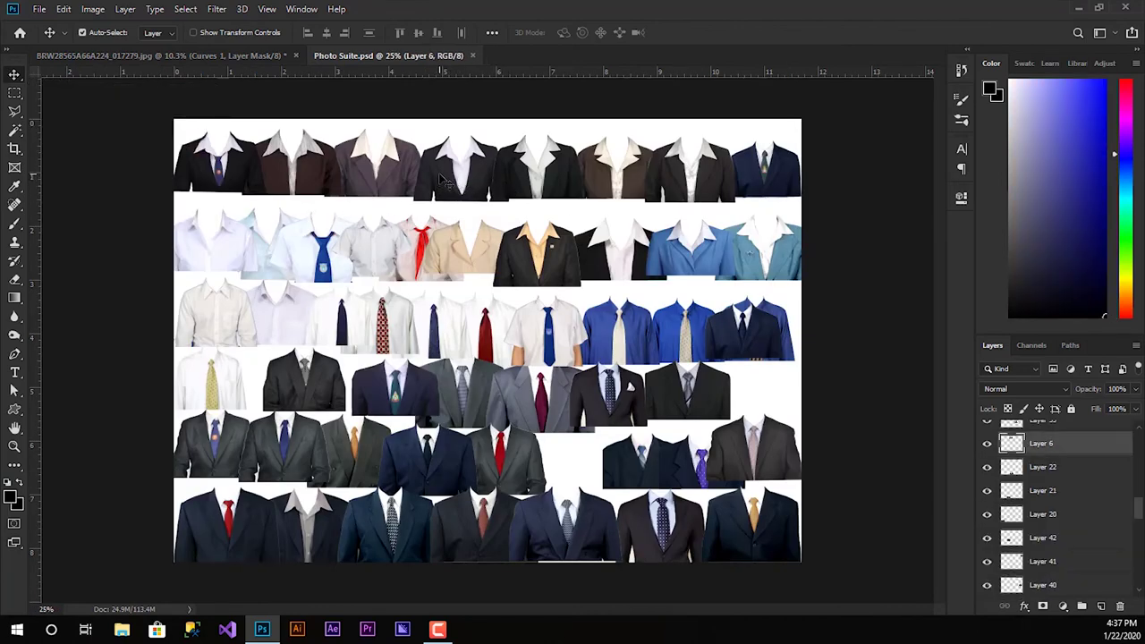
pyautogui.moveTo(440, 179)
pyautogui.mouseDown()
pyautogui.moveTo(273, 60)
pyautogui.moveTo(507, 358)
pyautogui.mouseUp()
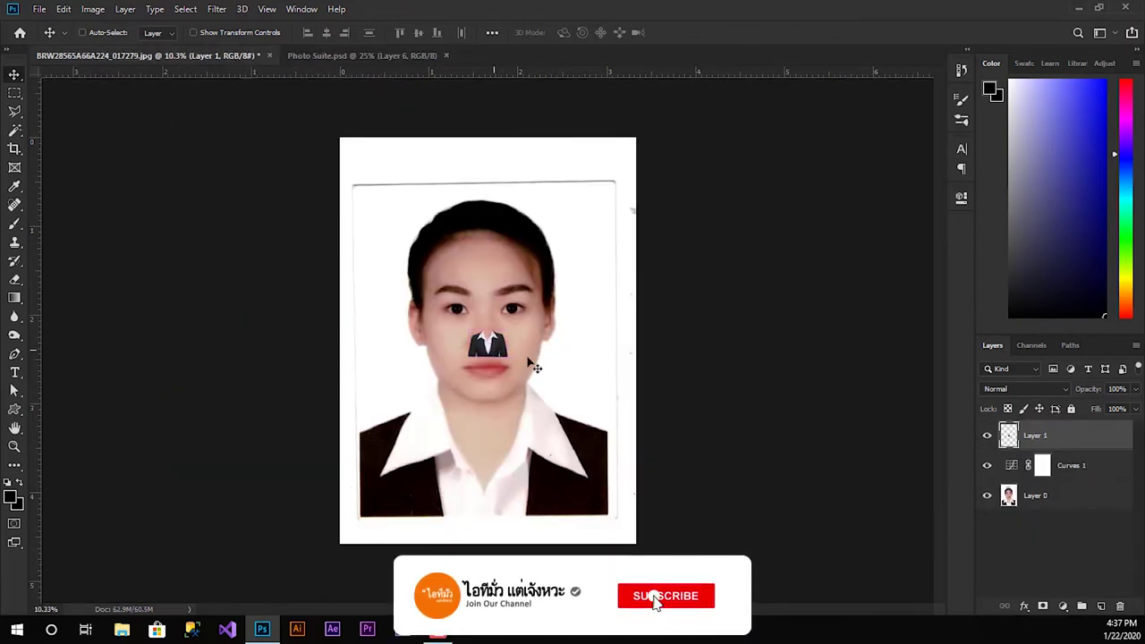
# - Scale the suit to about 940%, move it onto the shoulders and nudge it left
pyautogui.hotkey('ctrl', 't')
pyautogui.moveTo(510, 331); pyautogui.dragTo(657, 225)
pyautogui.moveTo(633, 267); pyautogui.dragTo(517, 434)
pyautogui.moveTo(569, 530); pyautogui.dragTo(721, 630)
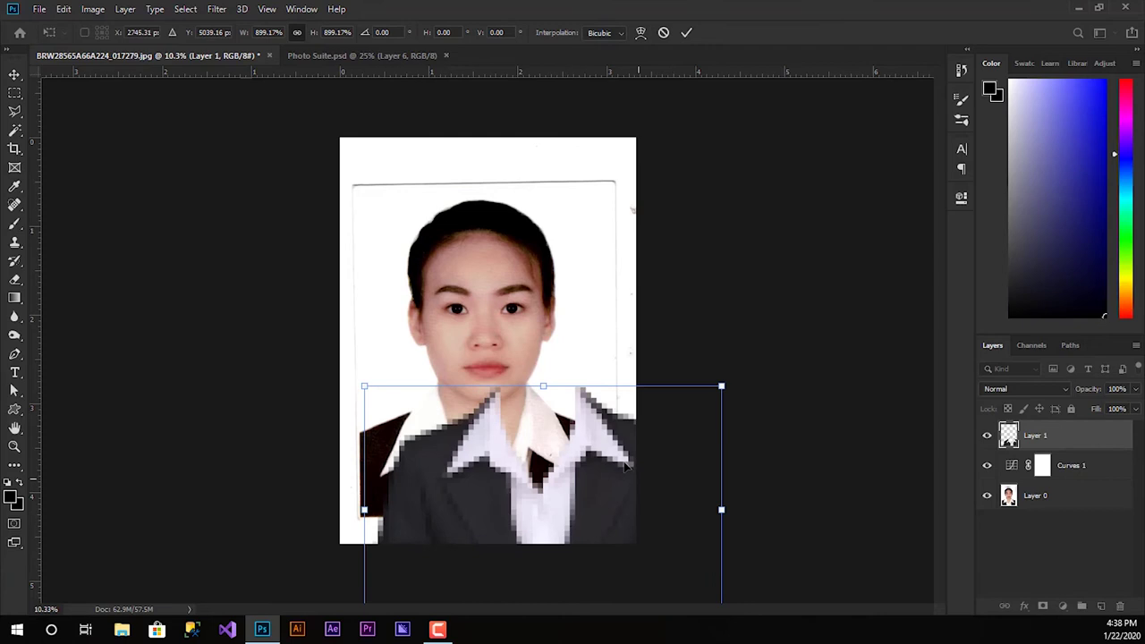
pyautogui.moveTo(623, 461); pyautogui.dragTo(568, 461)
pyautogui.moveTo(666, 383); pyautogui.dragTo(675, 384)
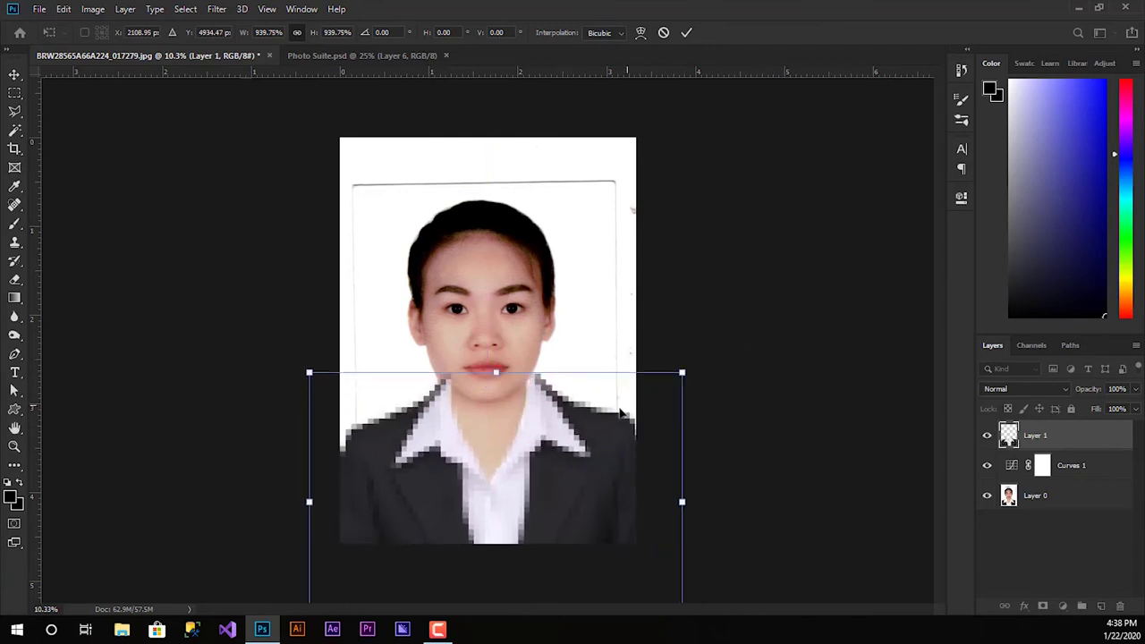
pyautogui.click(685, 33)
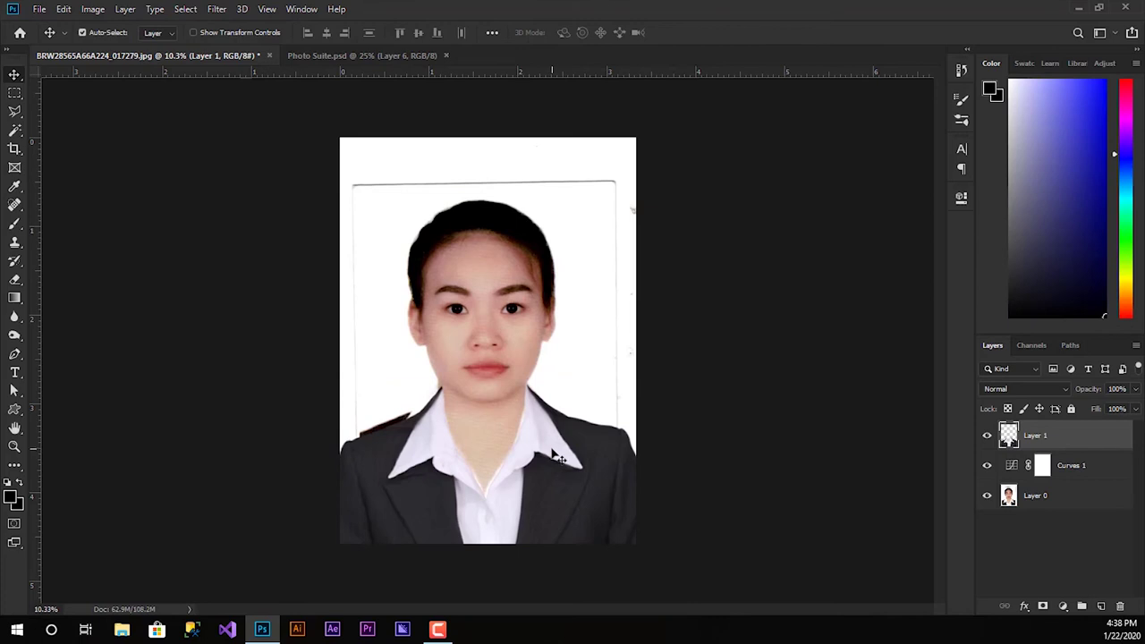
pyautogui.hotkey('shift', 'Left')
pyautogui.hotkey('shift', 'Left')
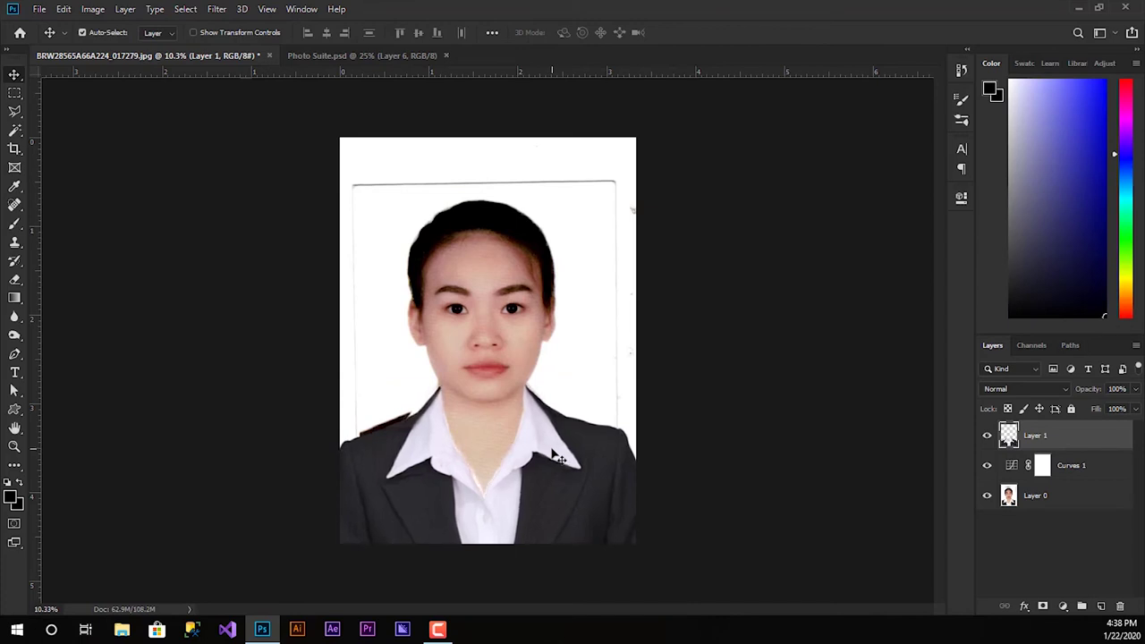
pyautogui.hotkey('shift', 'Left')
pyautogui.hotkey('shift', 'Left')
pyautogui.hotkey('shift', 'Left')
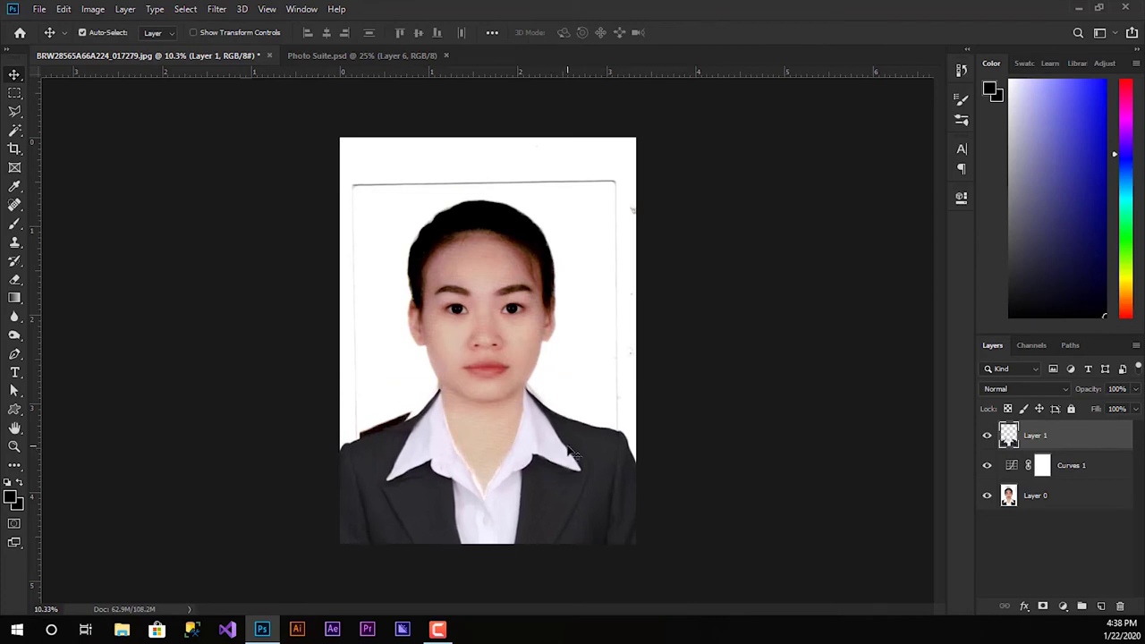
# - Enlarge the suit slightly to 101.57% and fine-tune its position under the chin
pyautogui.hotkey('ctrl', 't')
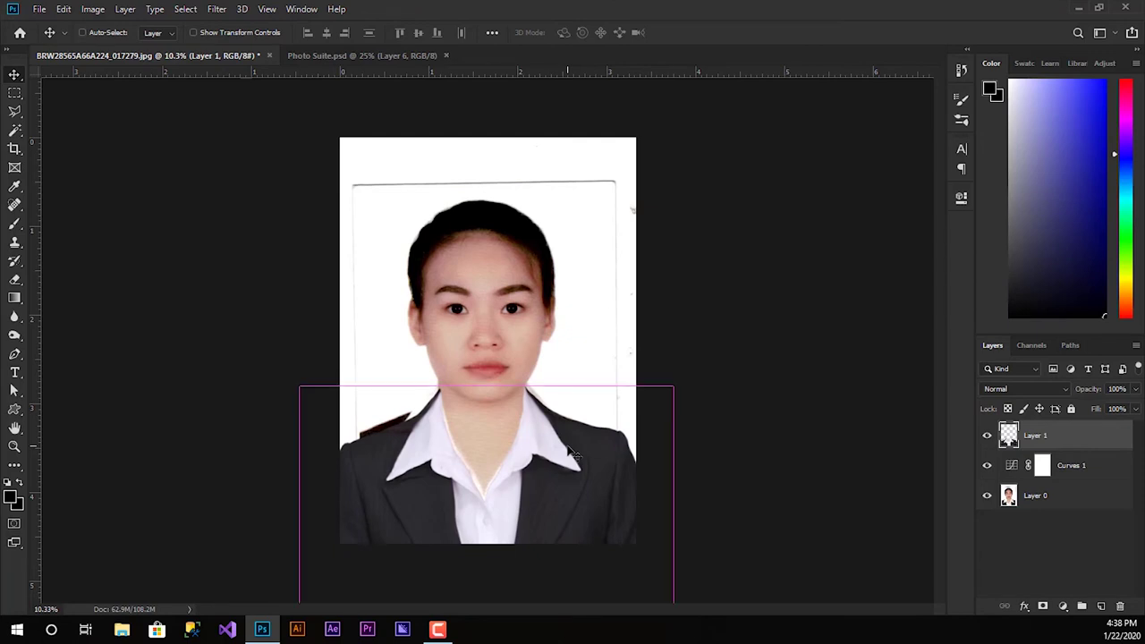
pyautogui.moveTo(678, 383); pyautogui.dragTo(687, 377)
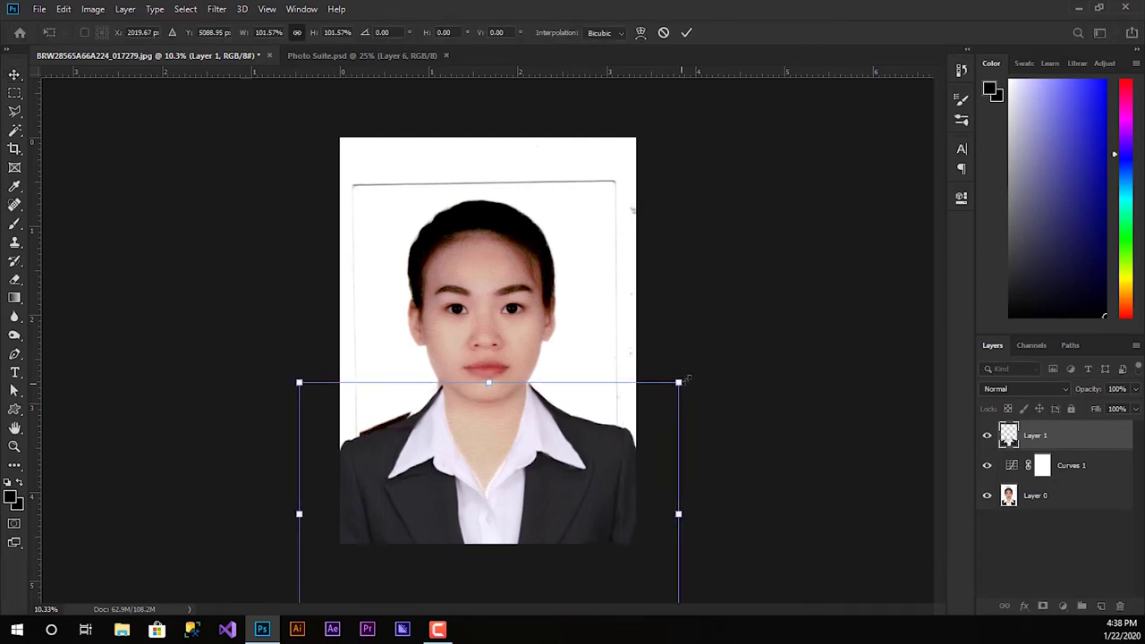
pyautogui.moveTo(571, 426); pyautogui.dragTo(568, 426)
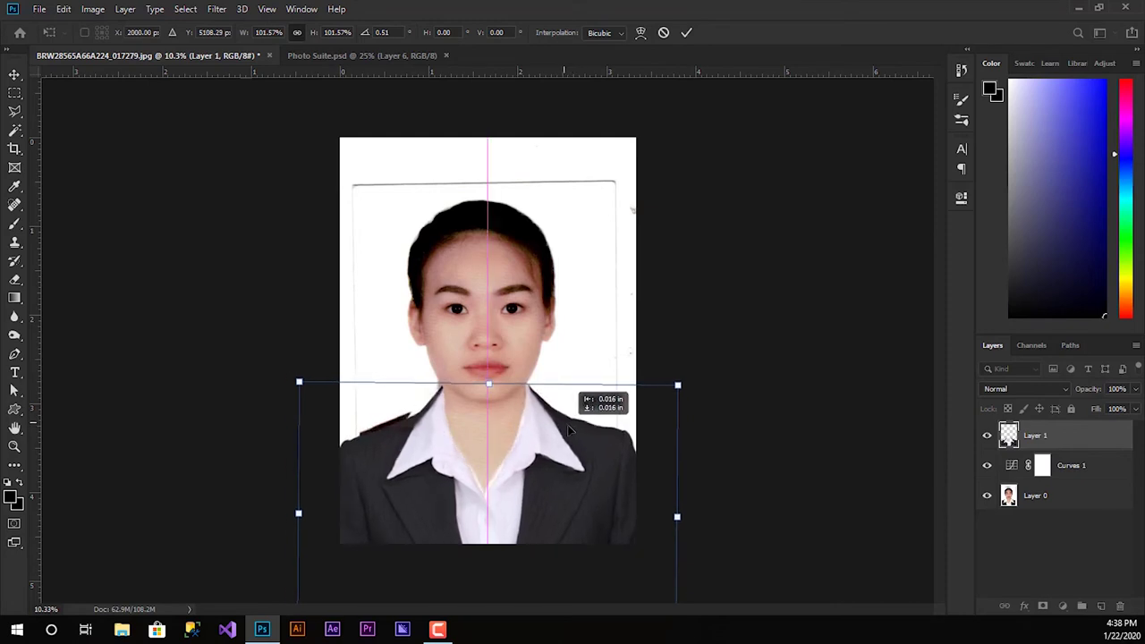
pyautogui.moveTo(569, 432); pyautogui.dragTo(569, 432)
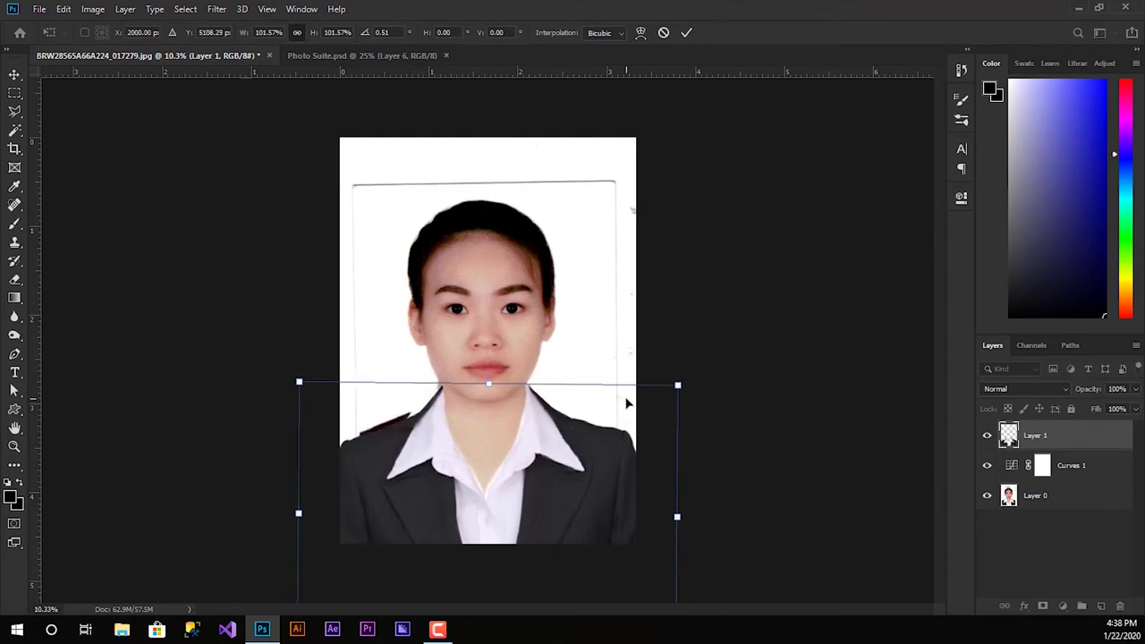
pyautogui.press('Left')
pyautogui.press('Left')
pyautogui.press('Left')
pyautogui.press('Up')
pyautogui.press('Up')
pyautogui.press('Up')
pyautogui.press('Right')
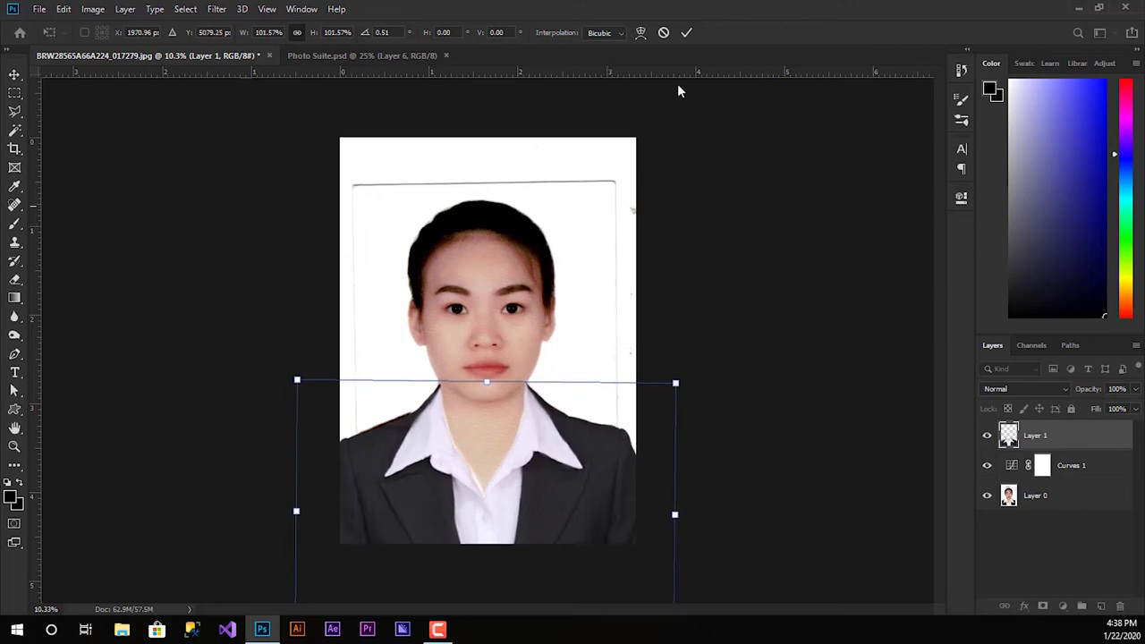
pyautogui.click(686, 33)
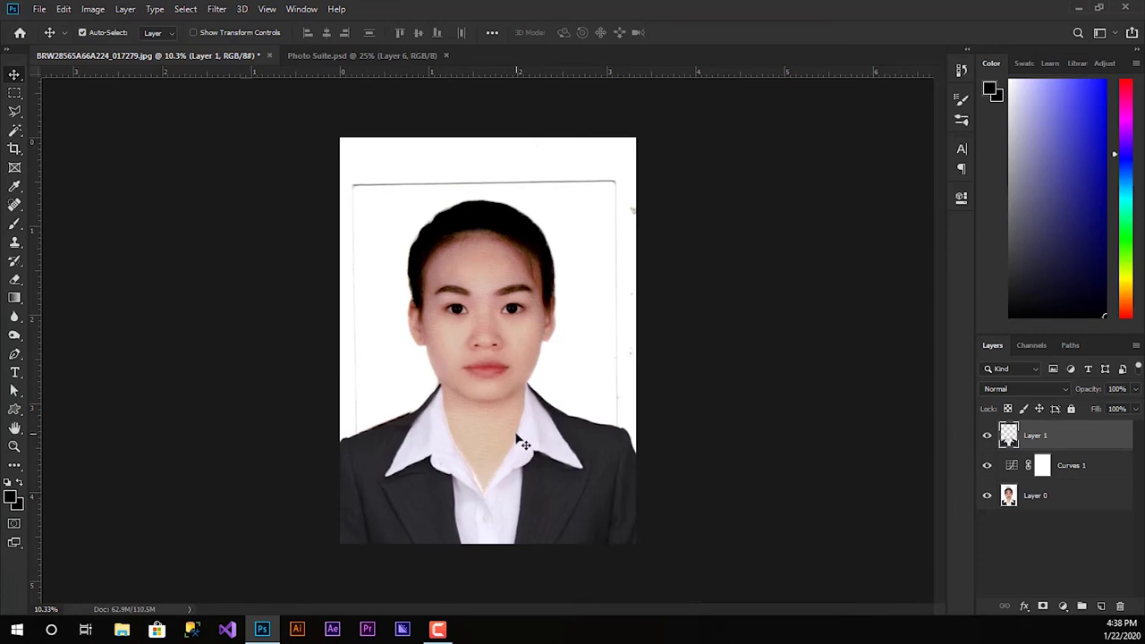
# - Select the Smudge Tool with a Soft Round brush
pyautogui.scroll(5, 498, 406)
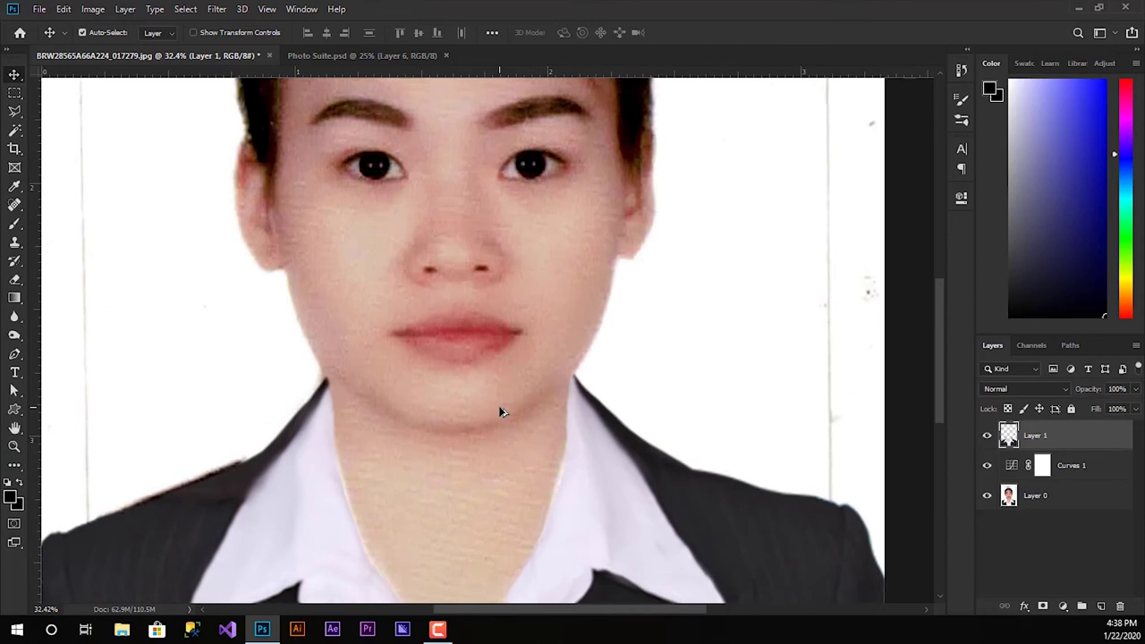
pyautogui.click(17, 337)
pyautogui.click(14, 317)
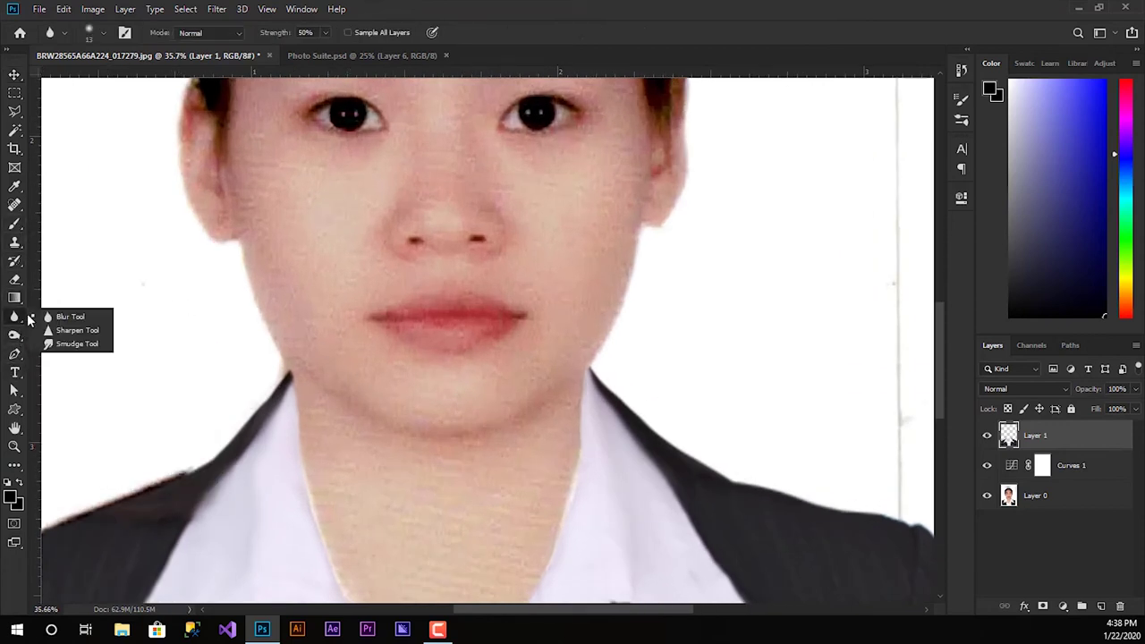
pyautogui.click(70, 344)
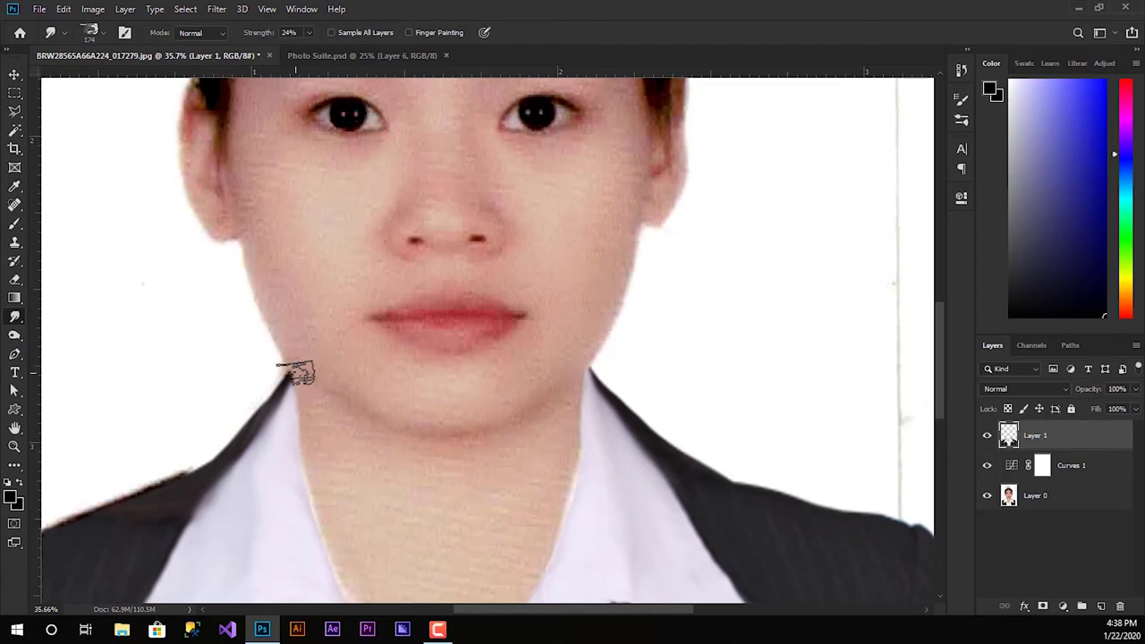
pyautogui.click(100, 32)
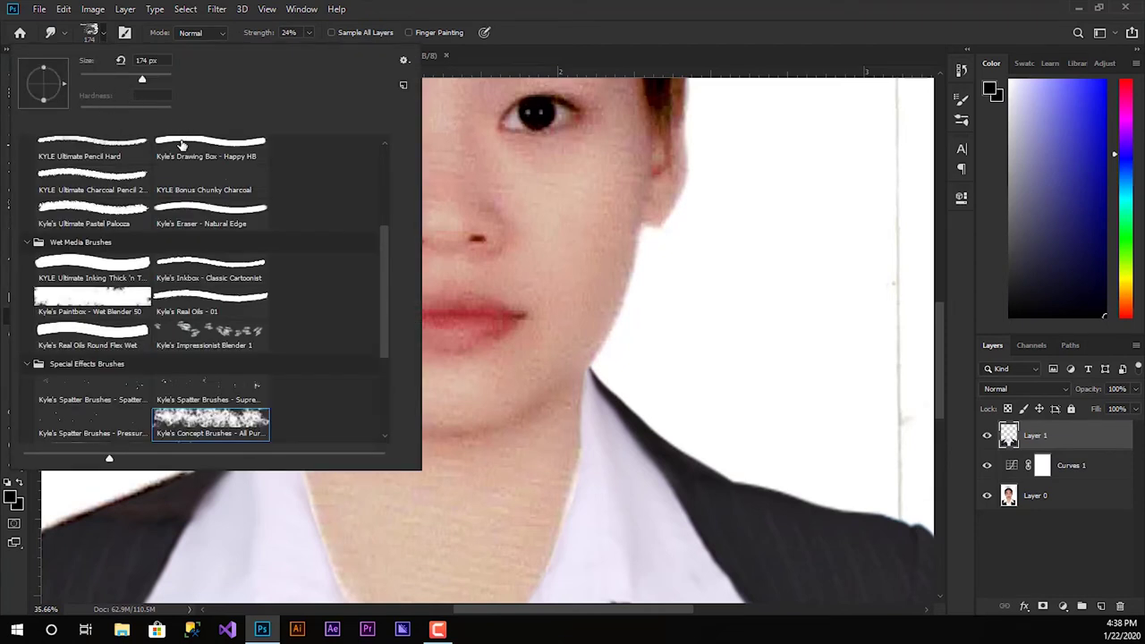
pyautogui.scroll(2, 182, 145)
pyautogui.scroll(2, 184, 152)
pyautogui.scroll(2, 187, 161)
pyautogui.click(191, 167)
pyautogui.click(129, 175)
pyautogui.click(590, 7)
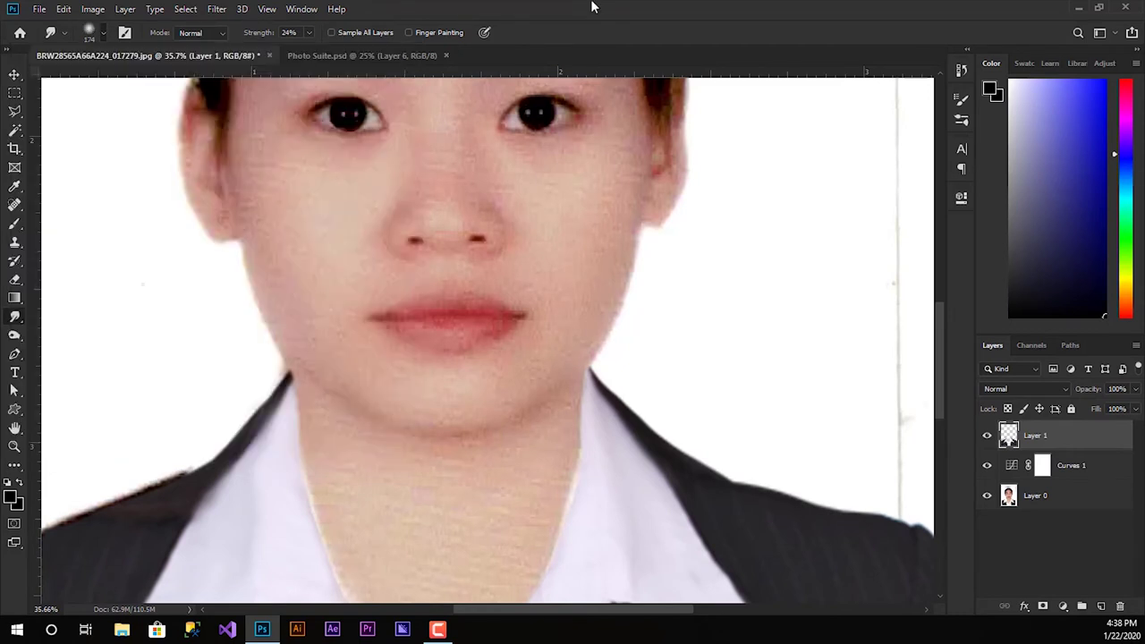
# - Smudge the collar edges into the left and right jawline at 24% strength
pyautogui.moveTo(282, 377); pyautogui.dragTo(280, 343)
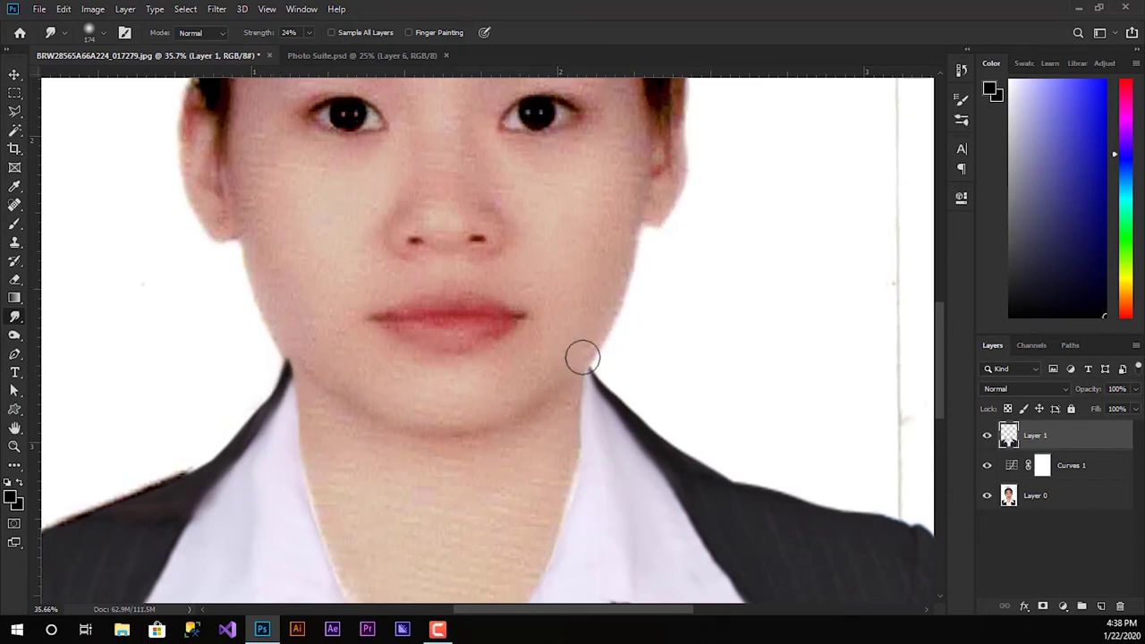
pyautogui.moveTo(588, 358); pyautogui.dragTo(583, 348)
pyautogui.moveTo(325, 390)
pyautogui.mouseDown()
pyautogui.moveTo(286, 378)
pyautogui.moveTo(307, 411)
pyautogui.moveTo(306, 381)
pyautogui.mouseUp()
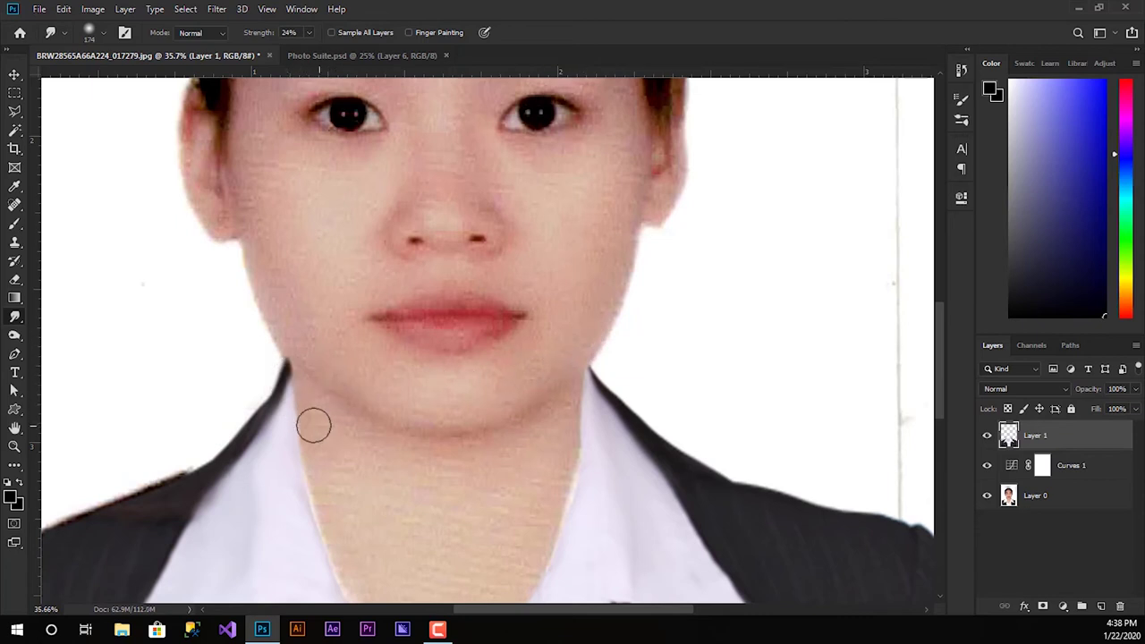
pyautogui.moveTo(310, 421)
pyautogui.mouseDown()
pyautogui.moveTo(301, 370)
pyautogui.moveTo(277, 339)
pyautogui.mouseUp()
pyautogui.click(17, 280)
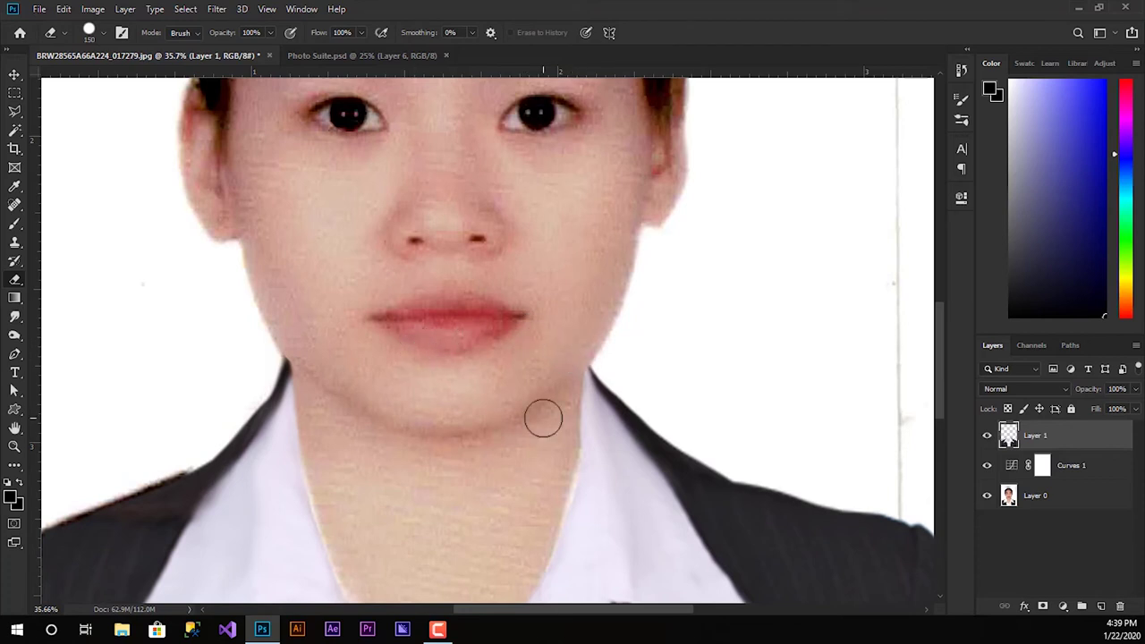
# - Select Layer 0, set the eraser size to 500 and make white the foreground colour
pyautogui.scroll(-3, 542, 415)
pyautogui.scroll(-3, 540, 414)
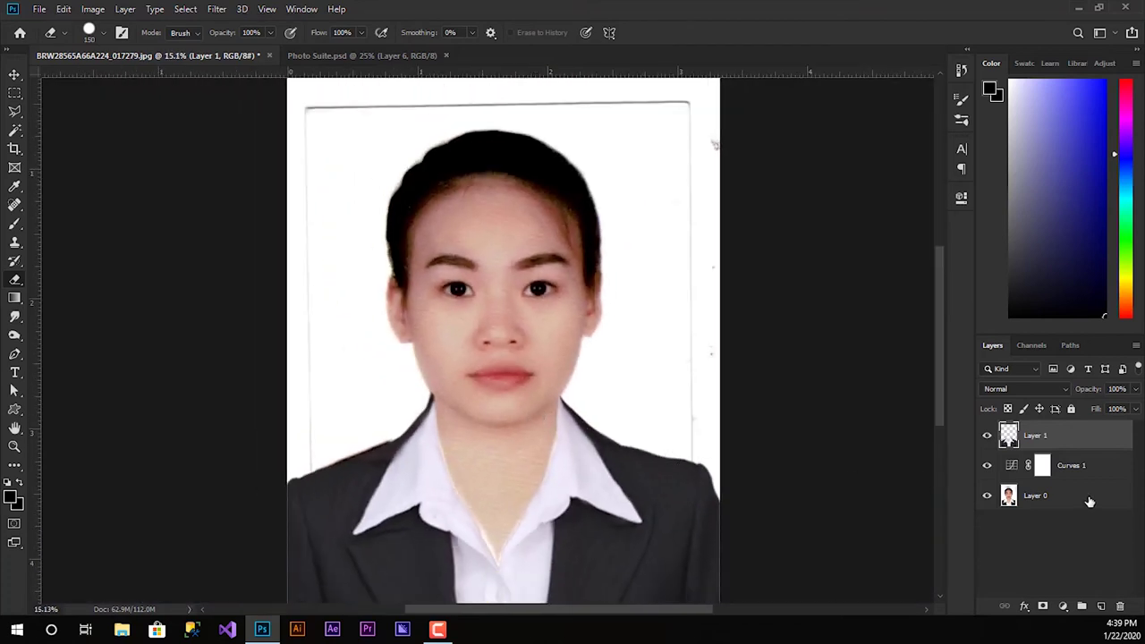
pyautogui.click(1047, 495)
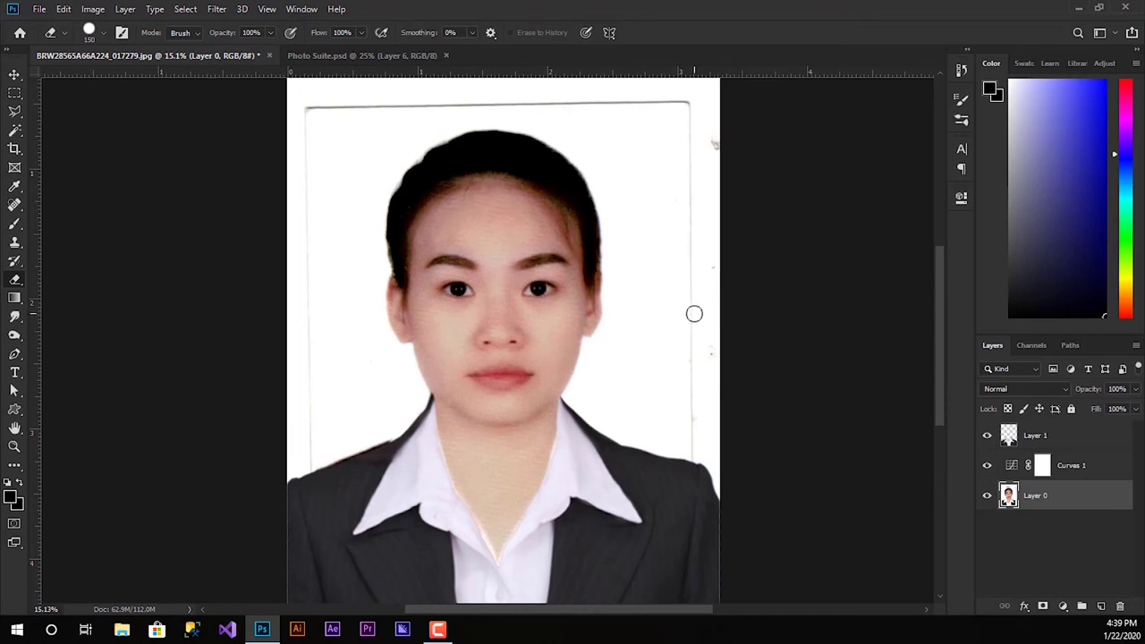
pyautogui.press(']')
pyautogui.press(']')
pyautogui.press('i')
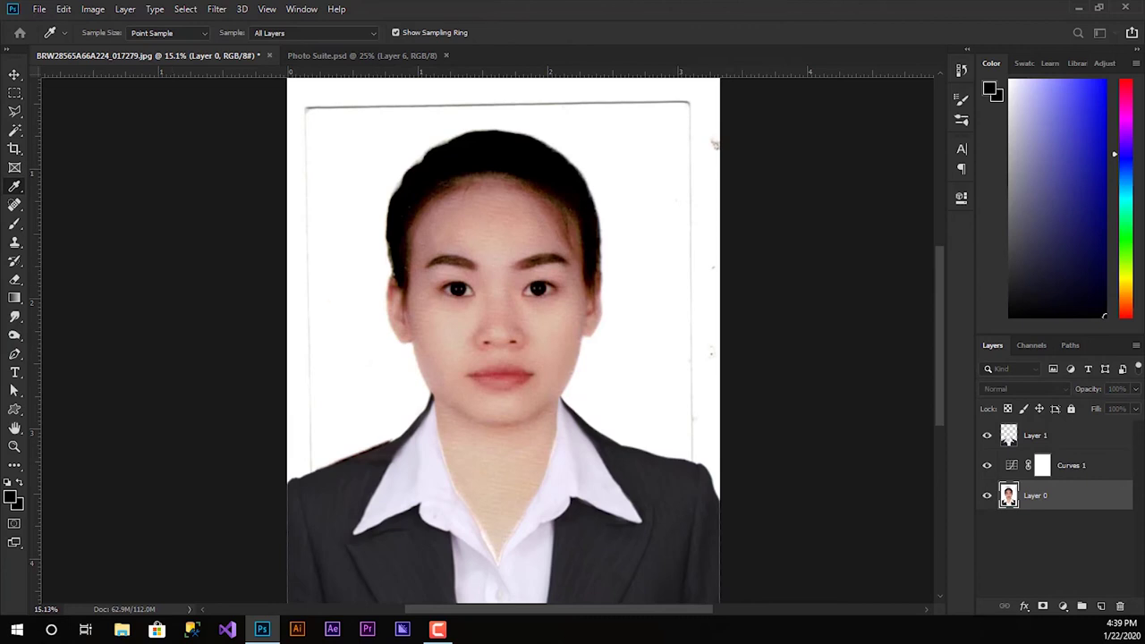
pyautogui.press('e')
pyautogui.press('x')
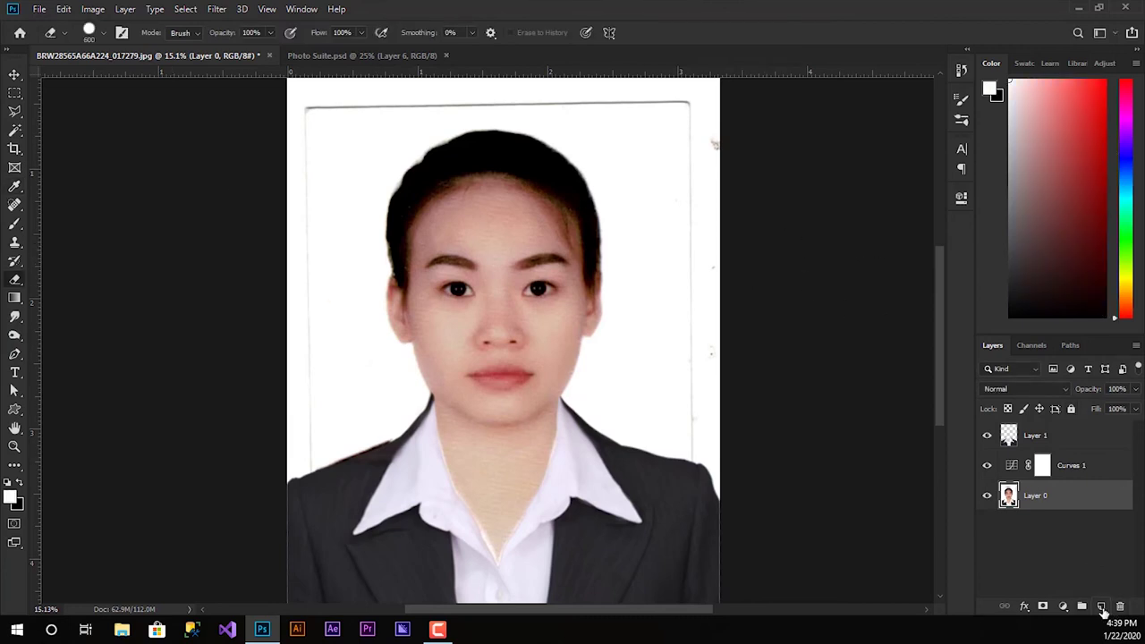
# - Add a new Layer 2 below Layer 0 and pick the Paint Bucket for a white fill
pyautogui.click(1103, 605)
pyautogui.moveTo(1048, 499); pyautogui.dragTo(1045, 538)
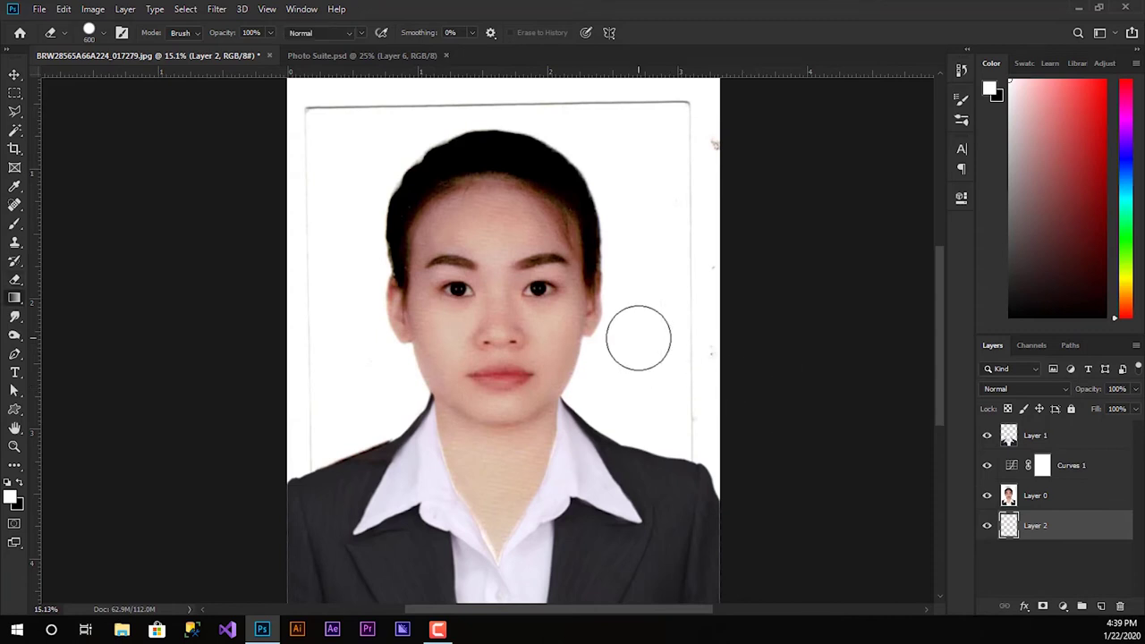
pyautogui.press('g')
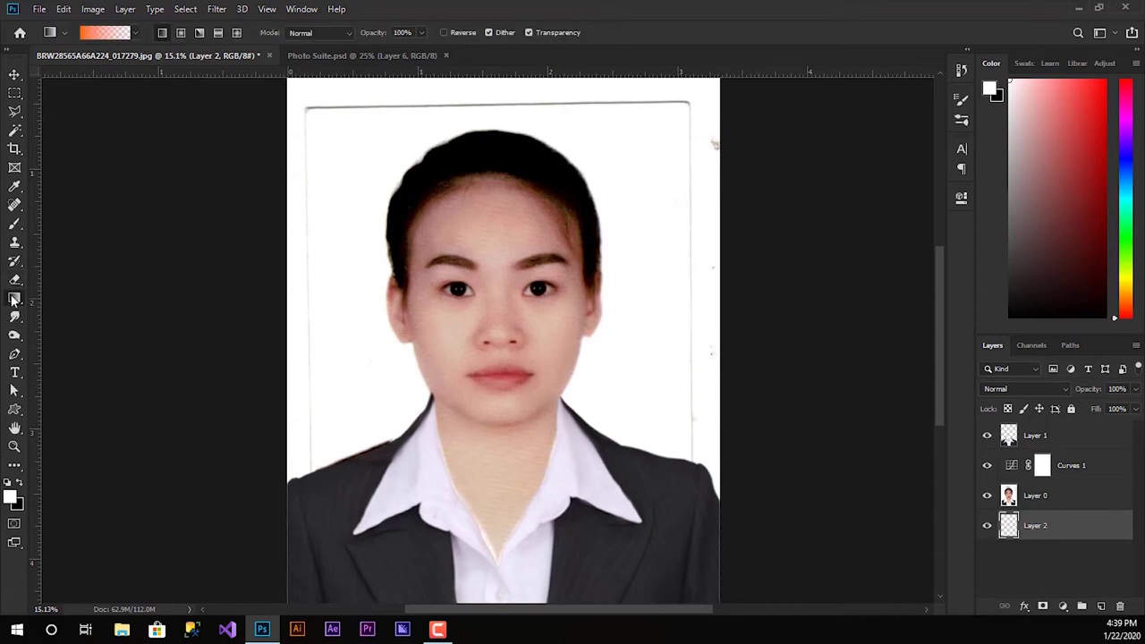
pyautogui.rightClick(15, 300)
pyautogui.click(81, 311)
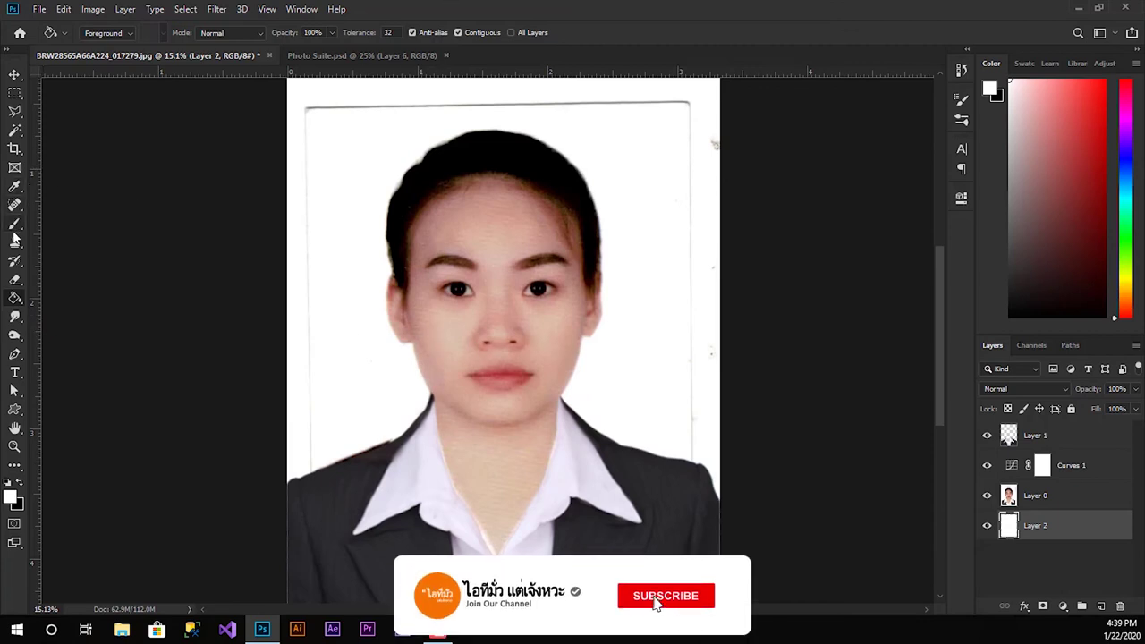
pyautogui.click(14, 279)
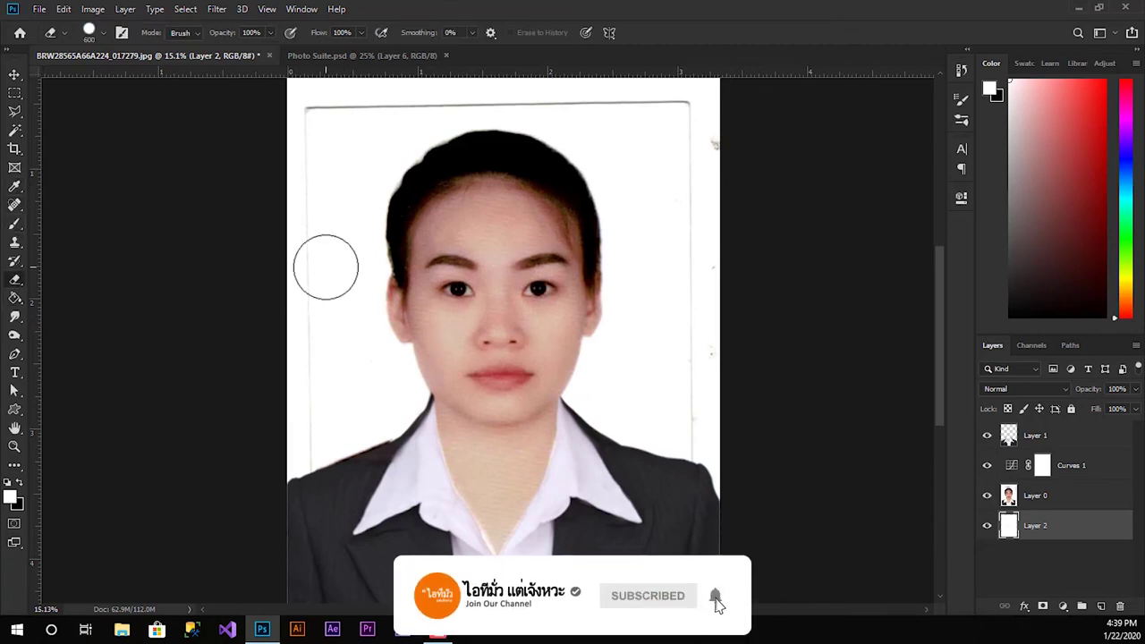
# - Erase the grey border lines at the top-right and right side of Layer 0
pyautogui.click(1087, 497)
pyautogui.moveTo(669, 146)
pyautogui.mouseDown()
pyautogui.moveTo(642, 101)
pyautogui.moveTo(313, 107)
pyautogui.moveTo(288, 238)
pyautogui.moveTo(312, 465)
pyautogui.moveTo(358, 441)
pyautogui.mouseUp()
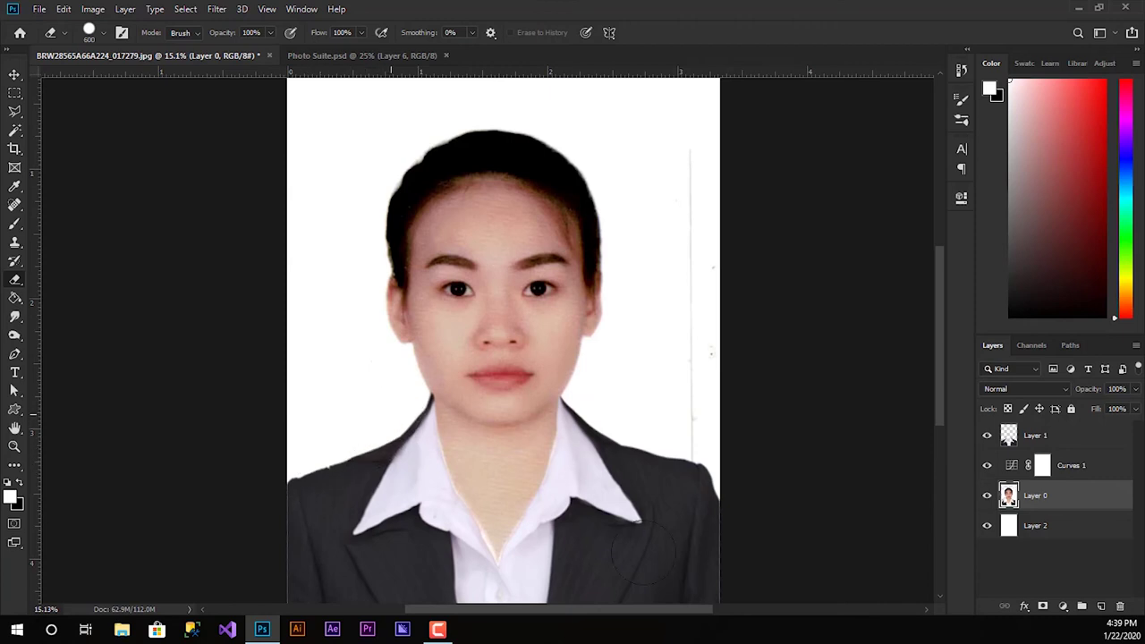
pyautogui.moveTo(690, 447)
pyautogui.mouseDown()
pyautogui.moveTo(675, 327)
pyautogui.moveTo(695, 179)
pyautogui.moveTo(670, 202)
pyautogui.mouseUp()
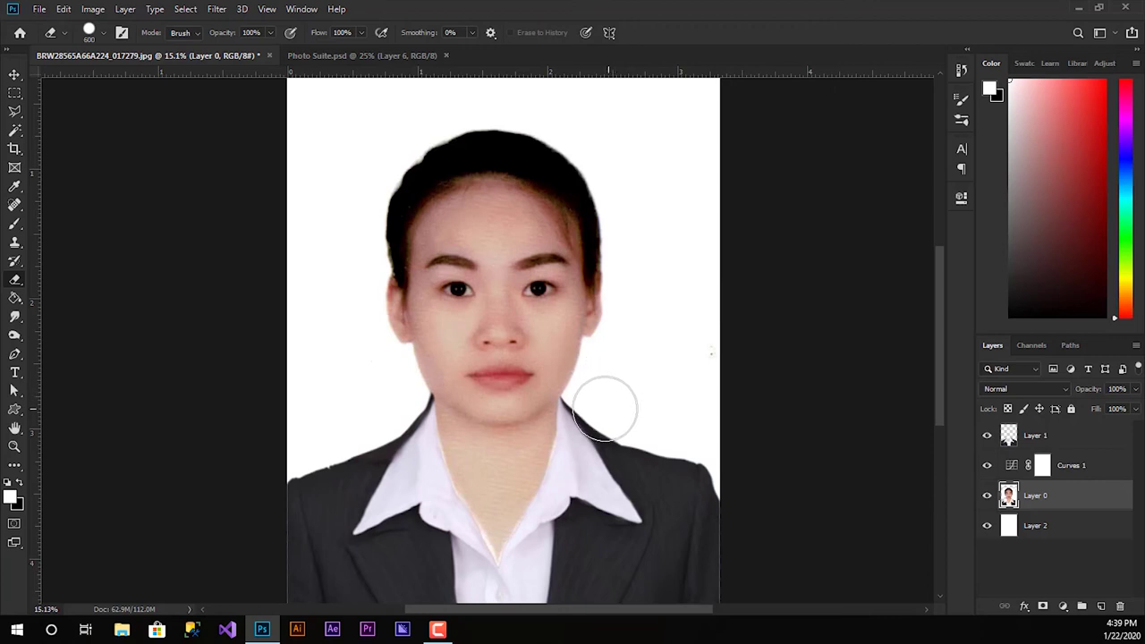
pyautogui.moveTo(718, 494); pyautogui.dragTo(733, 531)
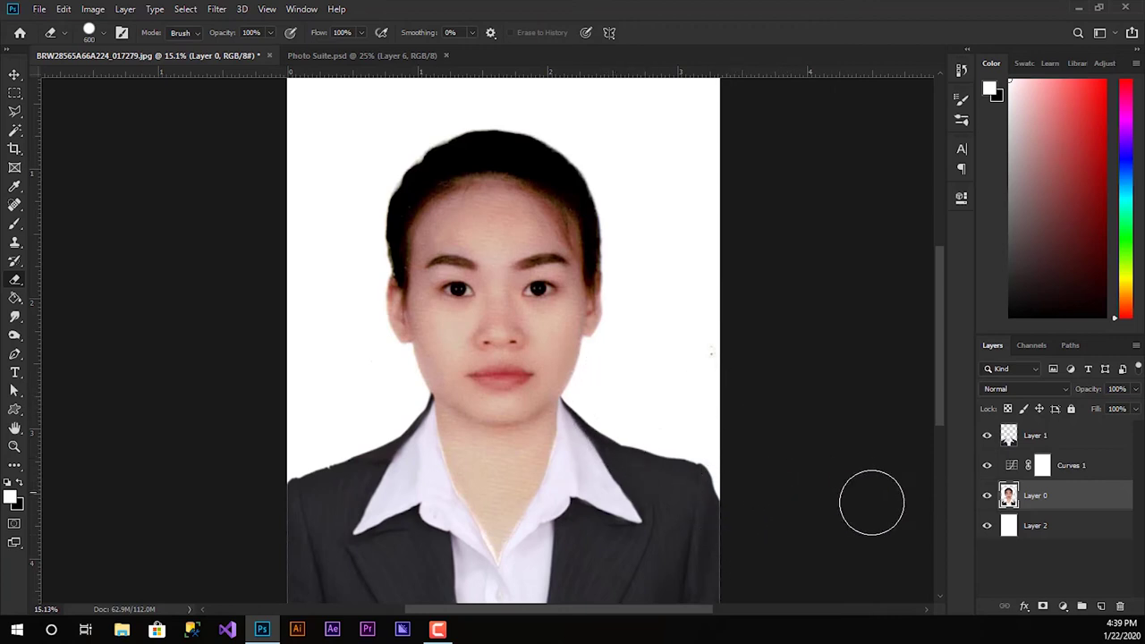
pyautogui.click(1026, 437)
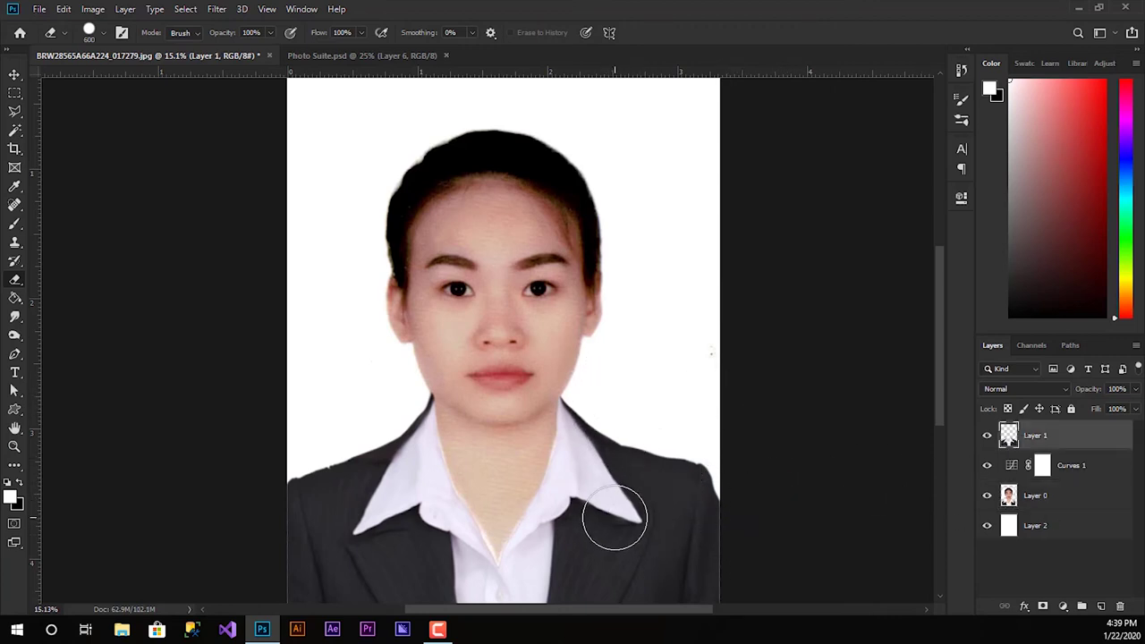
# - Warp the suit's lower-right corner to straighten its right edge, and commit the warp
pyautogui.press('v')
pyautogui.hotkey('ctrl', 't')
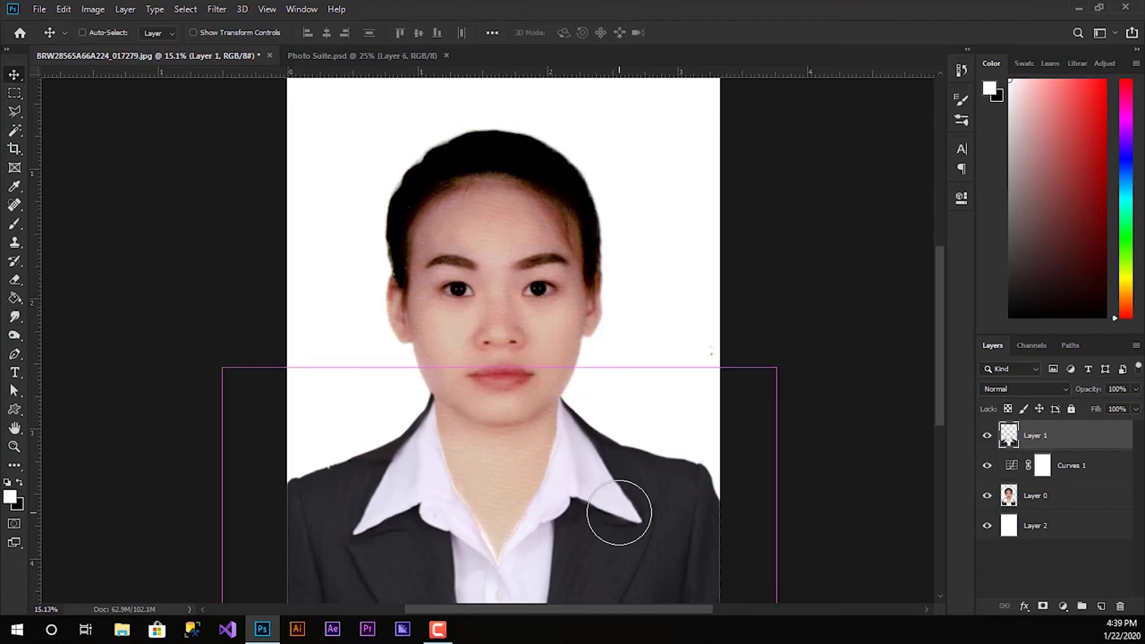
pyautogui.rightClick(620, 508)
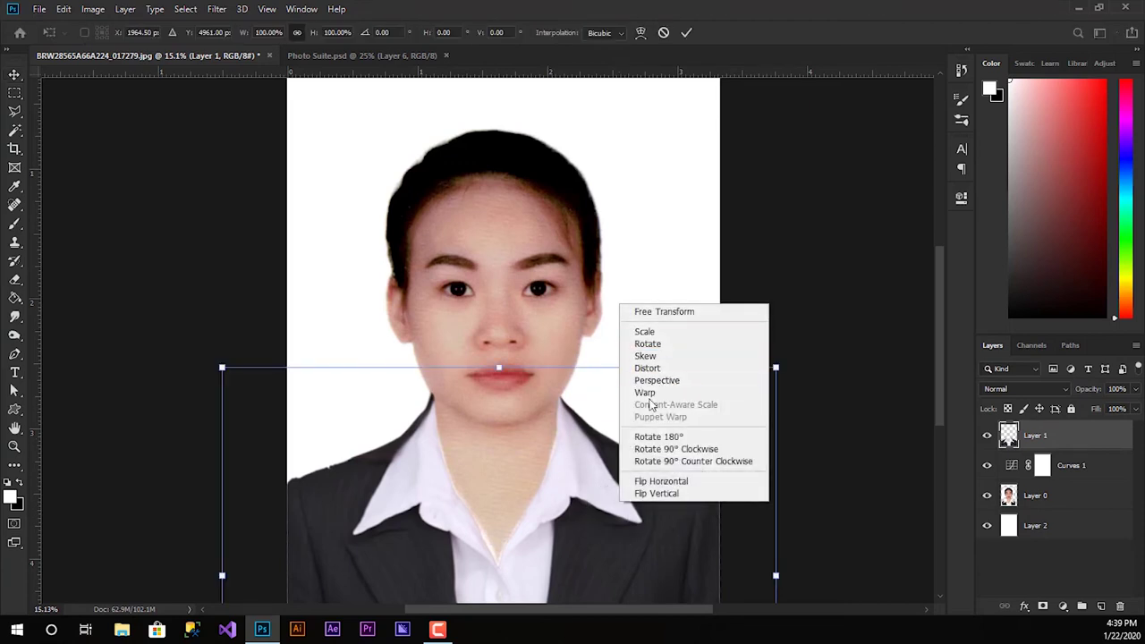
pyautogui.click(651, 391)
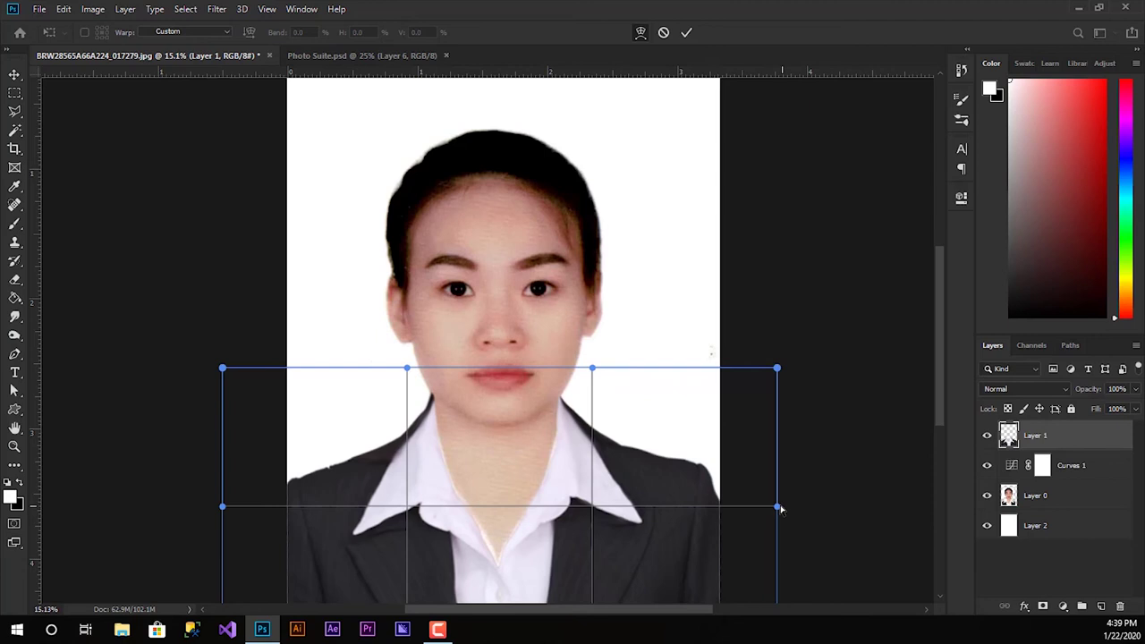
pyautogui.moveTo(777, 508); pyautogui.dragTo(769, 552)
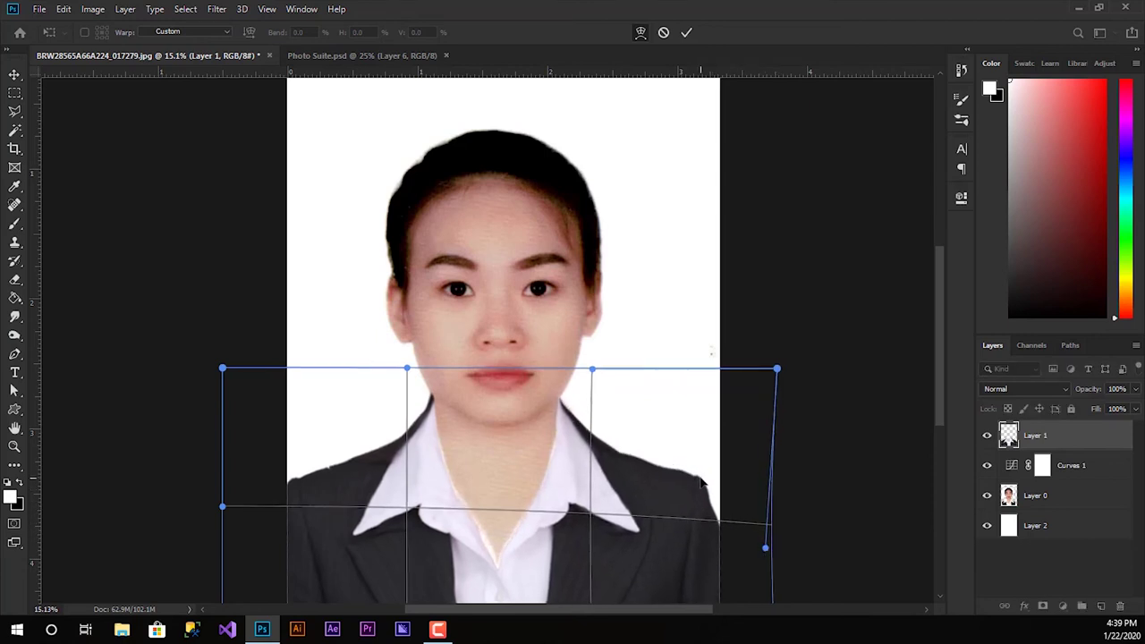
pyautogui.hotkey('ctrl', 'z')
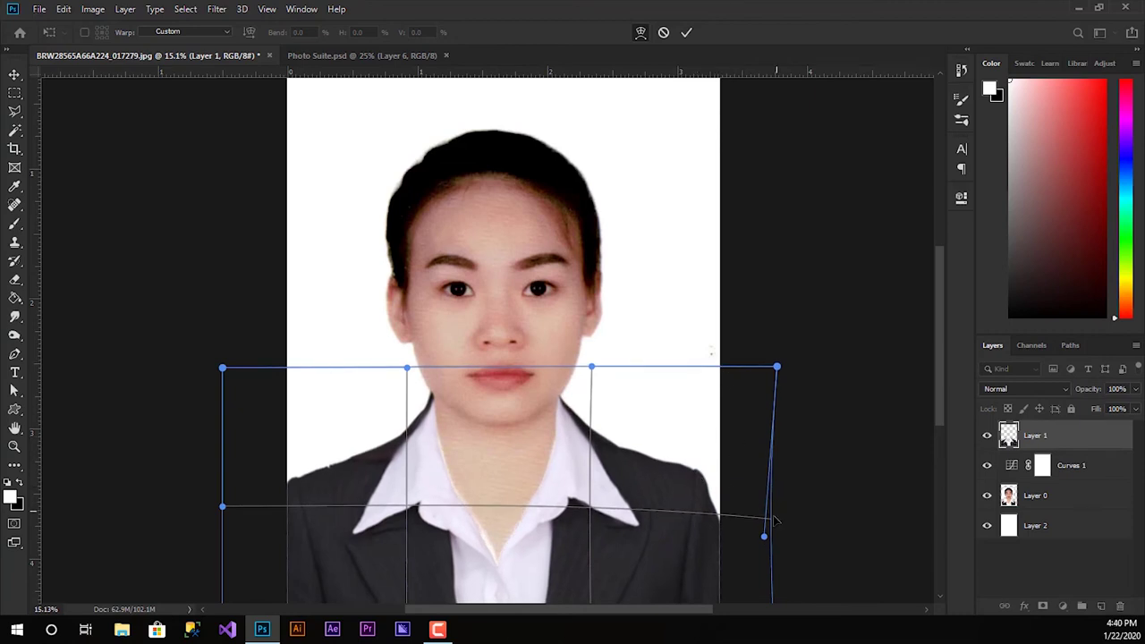
pyautogui.moveTo(764, 537); pyautogui.dragTo(775, 534)
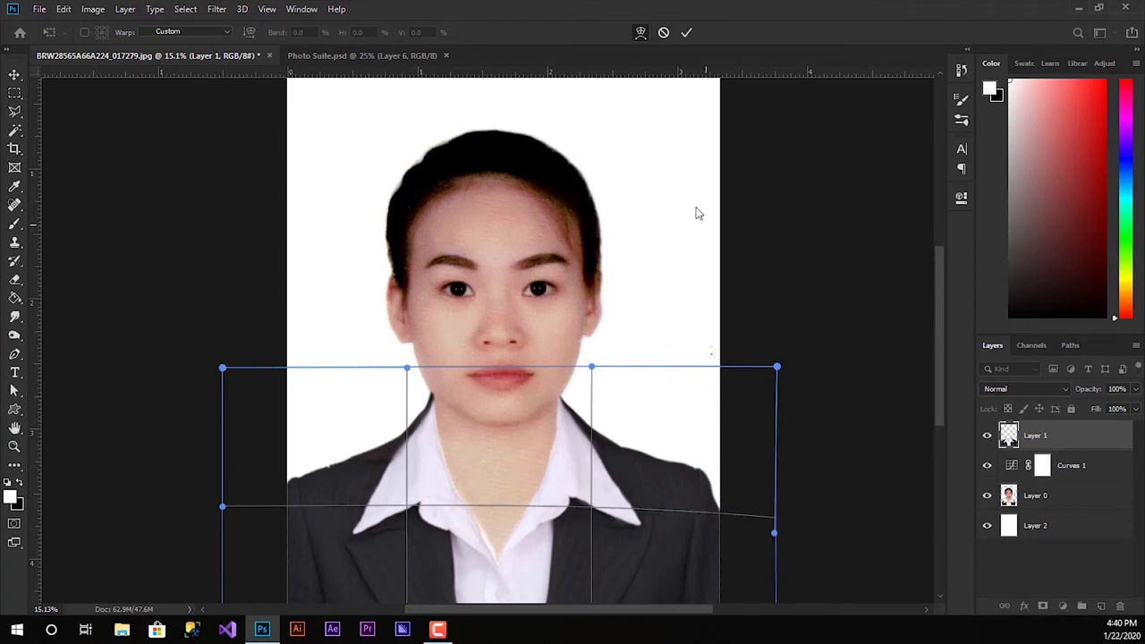
pyautogui.click(687, 34)
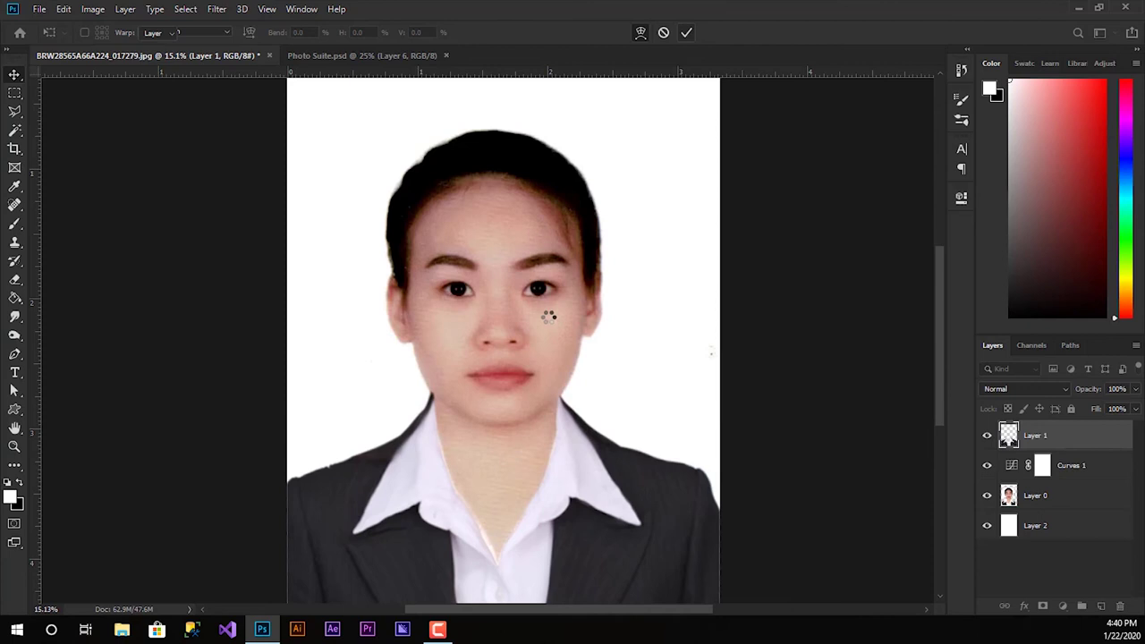
pyautogui.scroll(-1, 664, 370)
pyautogui.scroll(-1, 657, 387)
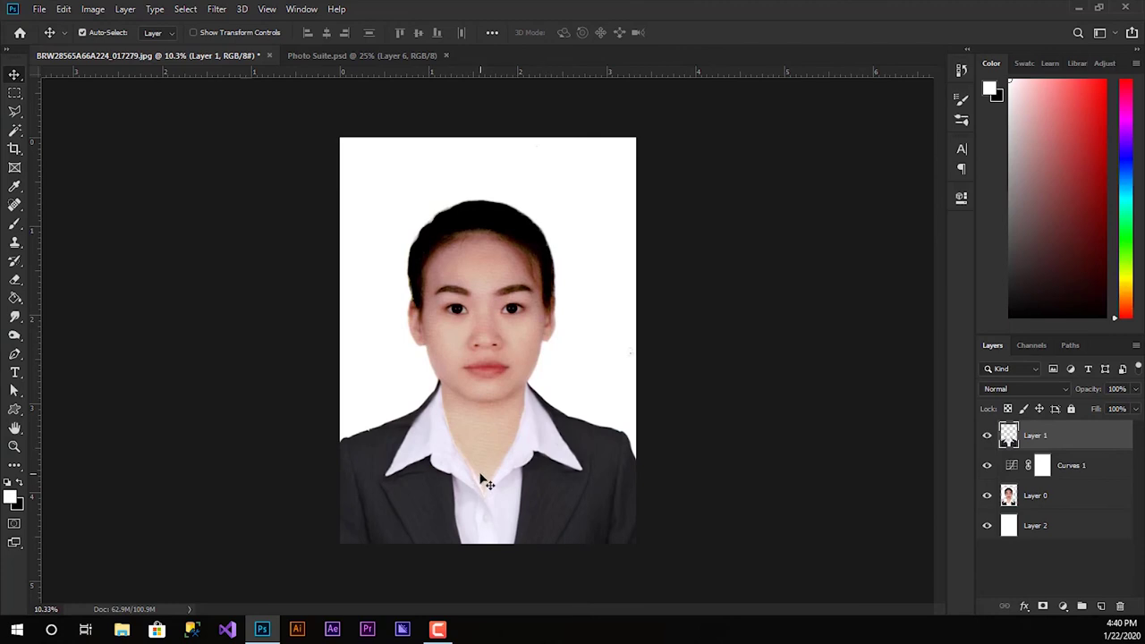
# - Using Clone Stamp on Layer 0, clone neck skin over the bright edge at the neck's base
pyautogui.scroll(2, 494, 466)
pyautogui.scroll(1, 475, 460)
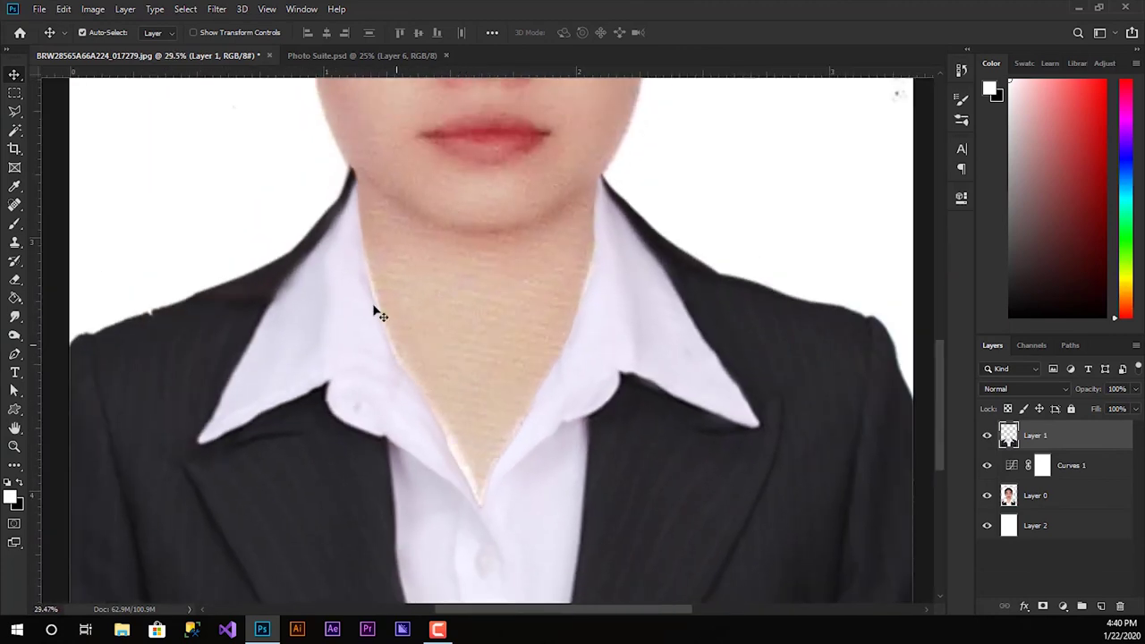
pyautogui.click(13, 245)
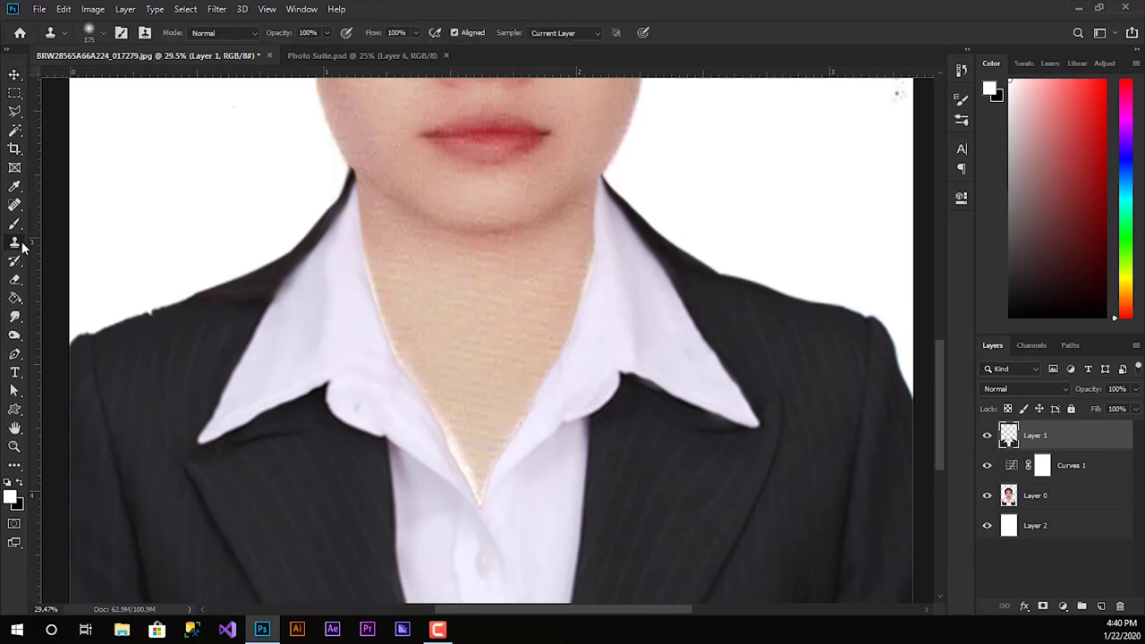
pyautogui.click(1035, 499)
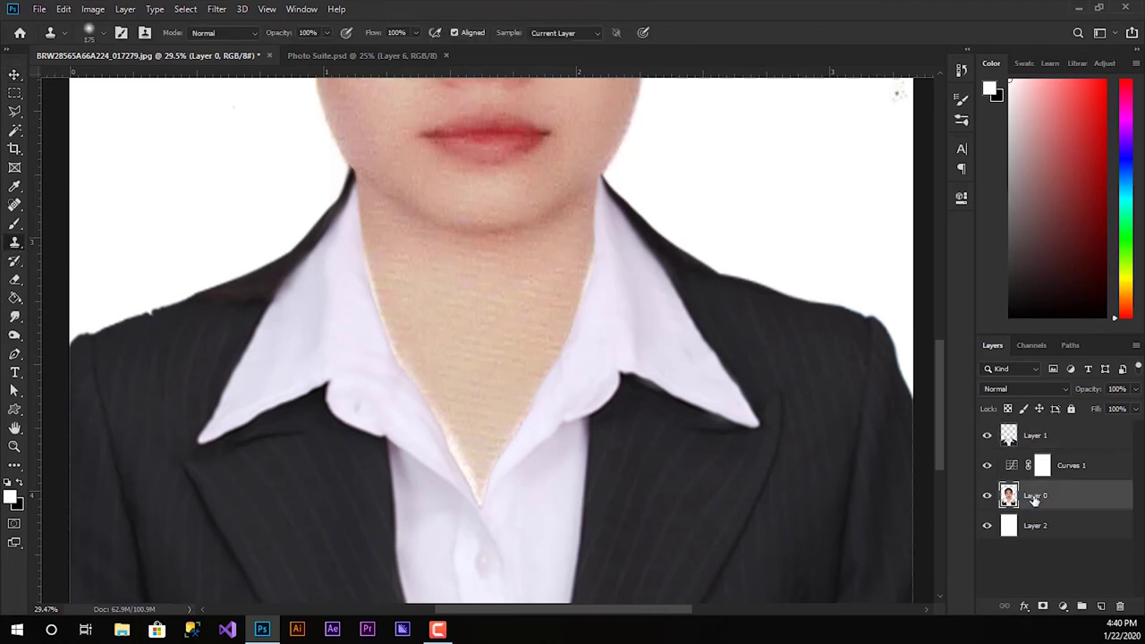
pyautogui.keyDown('alt'); pyautogui.click(438, 383); pyautogui.keyUp('alt')
pyautogui.moveTo(438, 409); pyautogui.dragTo(466, 489)
pyautogui.moveTo(468, 448); pyautogui.dragTo(486, 522)
pyautogui.moveTo(509, 421); pyautogui.dragTo(503, 478)
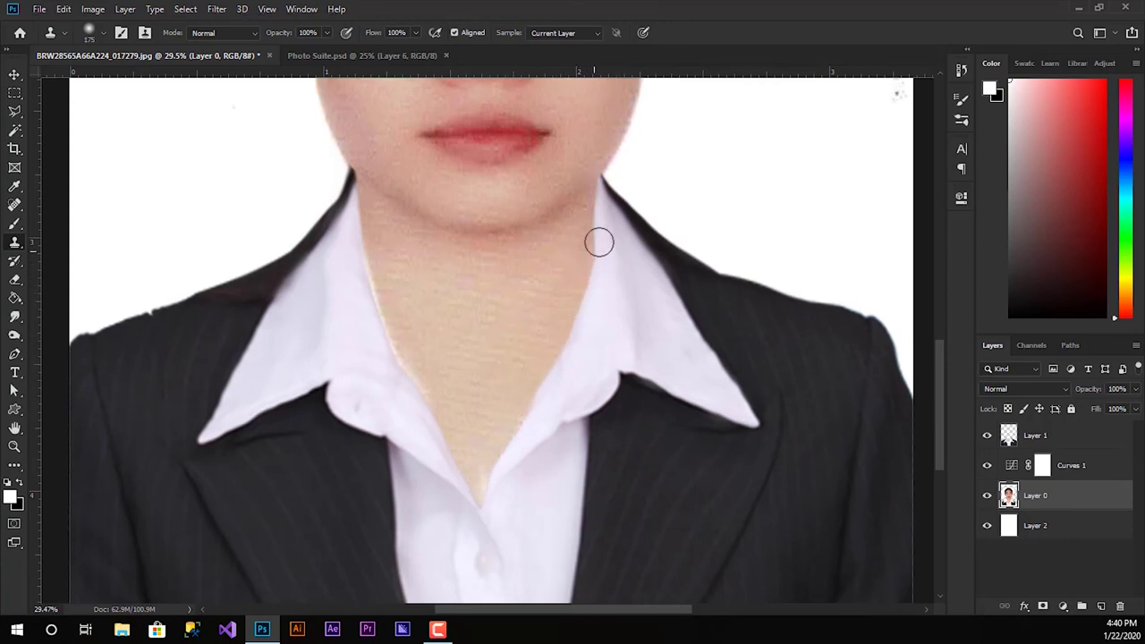
# - Resample skin repeatedly to smooth the right and left neck edges along the collar
pyautogui.moveTo(578, 248); pyautogui.dragTo(596, 219)
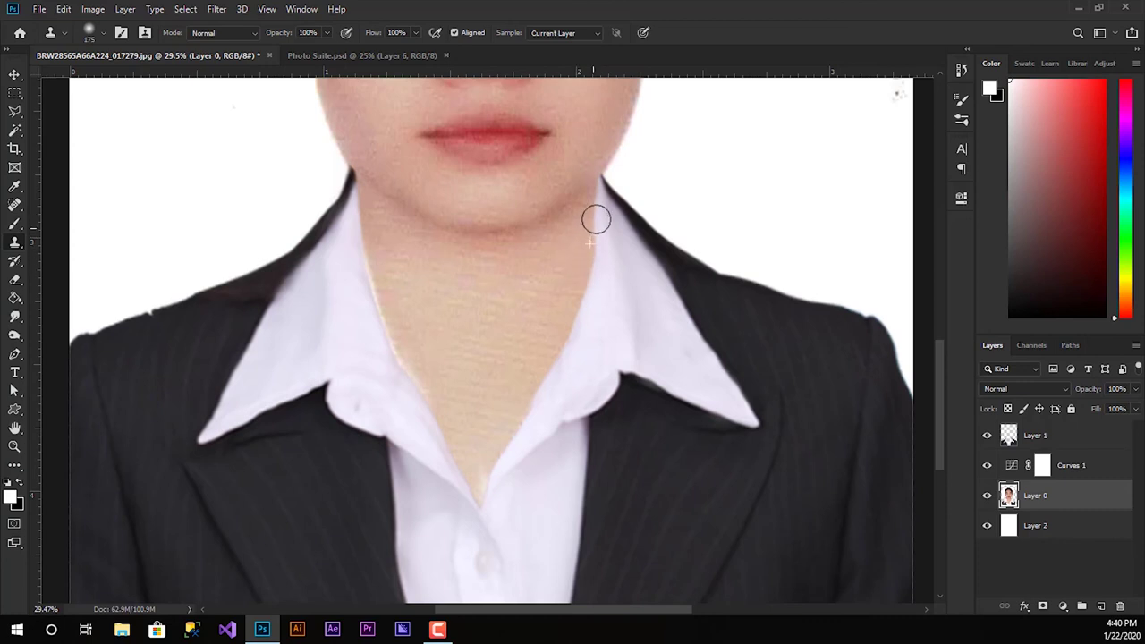
pyautogui.keyDown('alt'); pyautogui.click(391, 299); pyautogui.keyUp('alt')
pyautogui.moveTo(395, 331)
pyautogui.mouseDown()
pyautogui.moveTo(414, 391)
pyautogui.moveTo(418, 349)
pyautogui.mouseUp()
pyautogui.keyDown('alt'); pyautogui.click(433, 398); pyautogui.keyUp('alt')
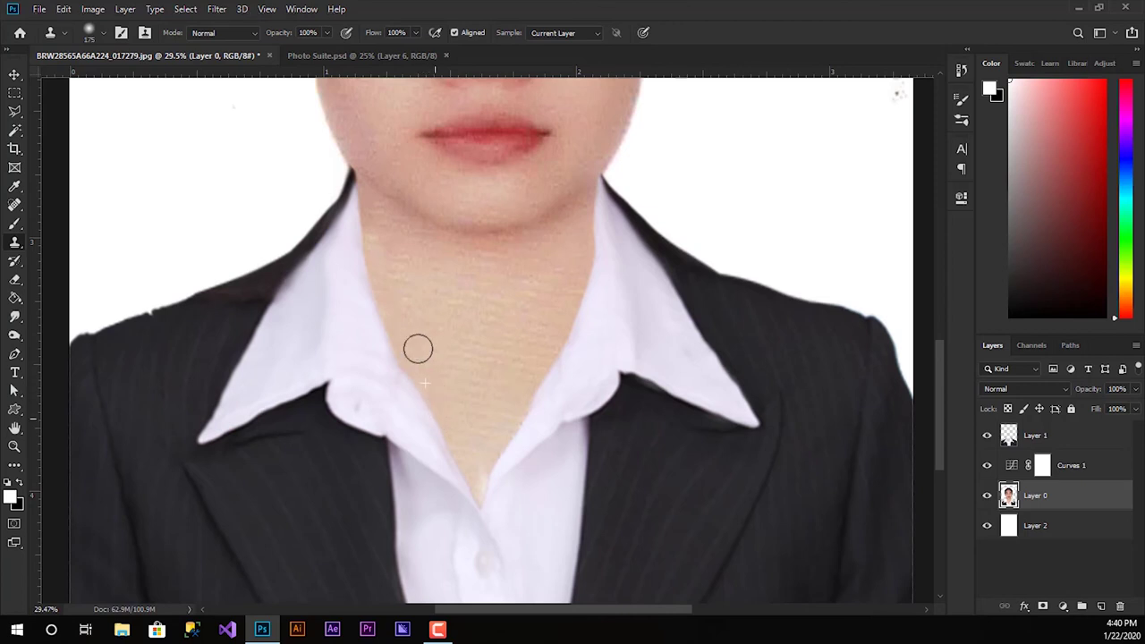
pyautogui.keyDown('alt'); pyautogui.click(362, 232); pyautogui.keyUp('alt')
pyautogui.moveTo(360, 281); pyautogui.dragTo(391, 287)
pyautogui.keyDown('alt'); pyautogui.click(388, 310); pyautogui.keyUp('alt')
pyautogui.moveTo(417, 378); pyautogui.dragTo(440, 428)
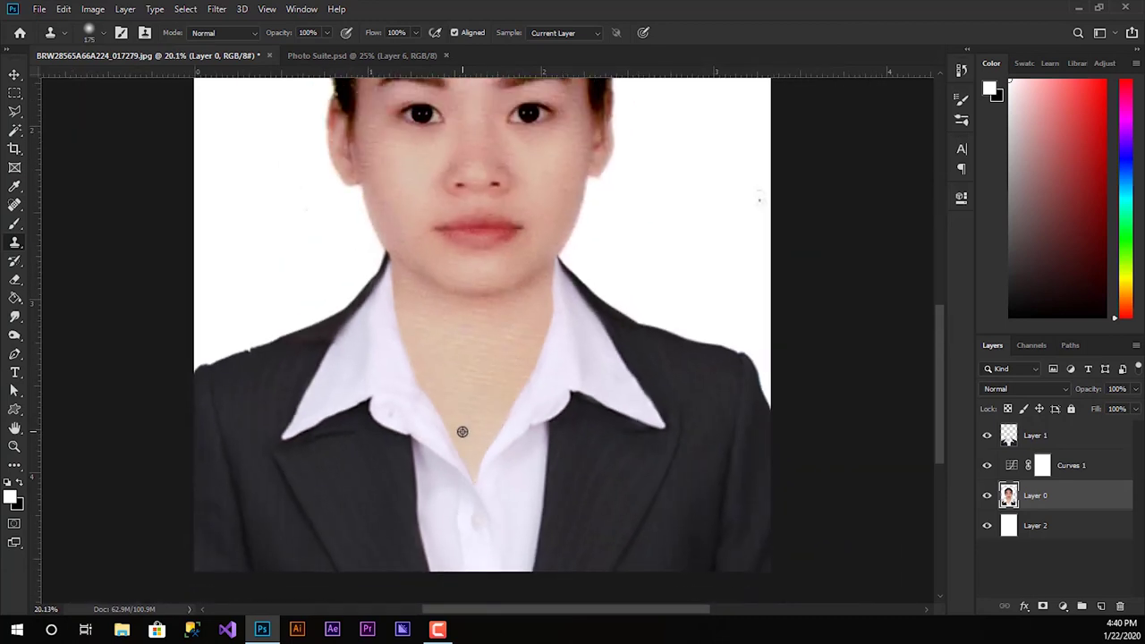
# - Set the Crop tool to 3 cm × 4 cm at 1200 px/cm
pyautogui.scroll(-2, 460, 430)
pyautogui.scroll(-2, 460, 429)
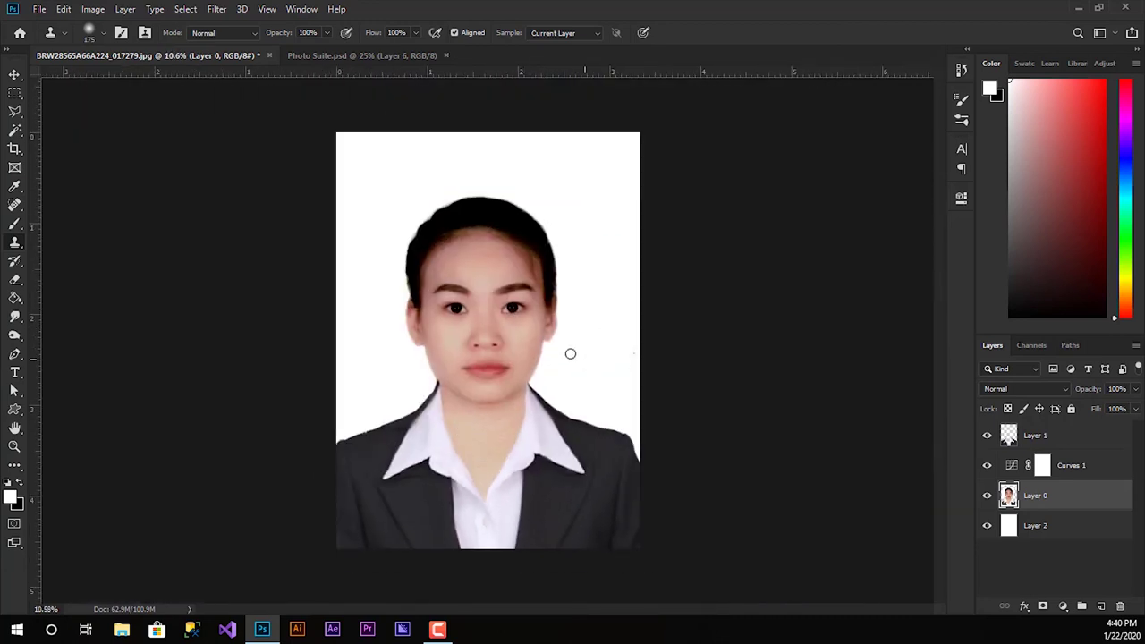
pyautogui.click(16, 149)
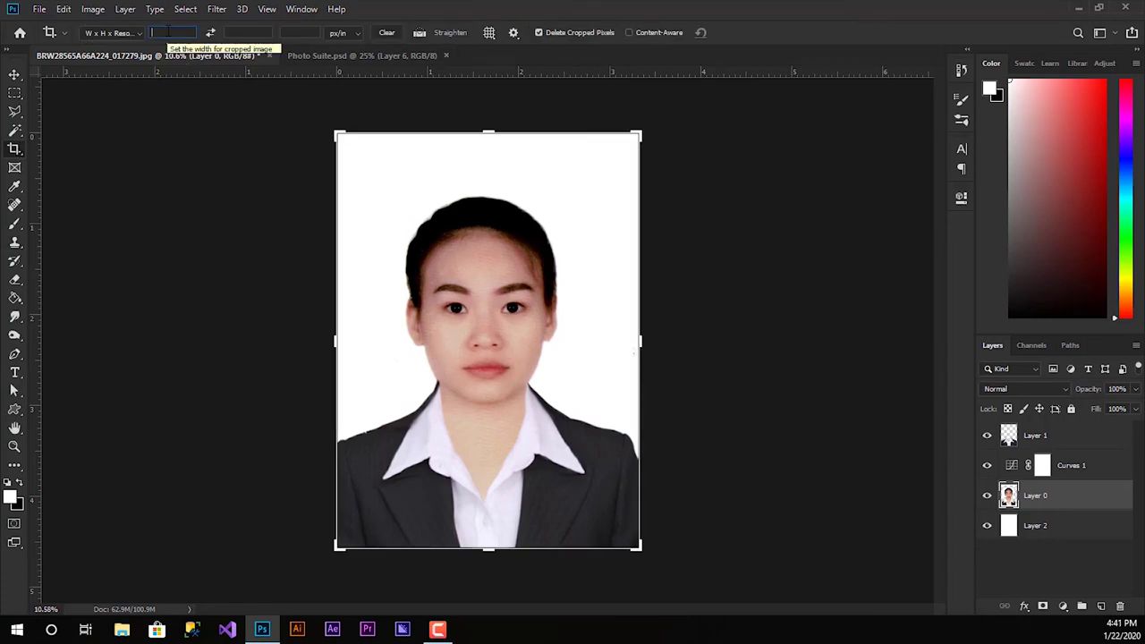
pyautogui.click(168, 32)
pyautogui.write('3')
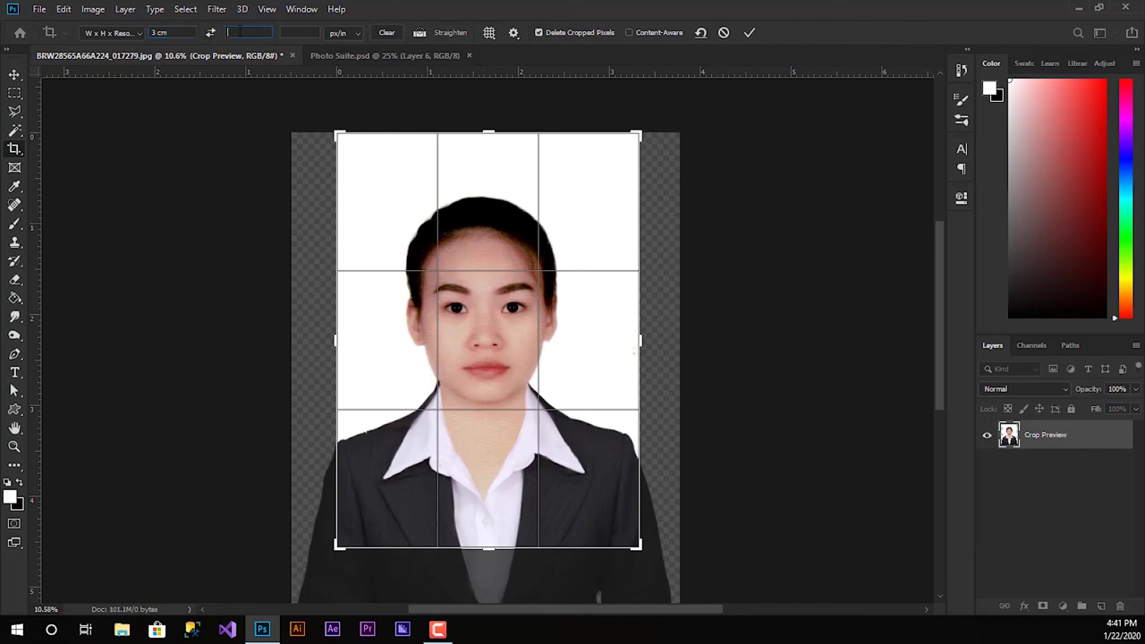
pyautogui.write('4c')
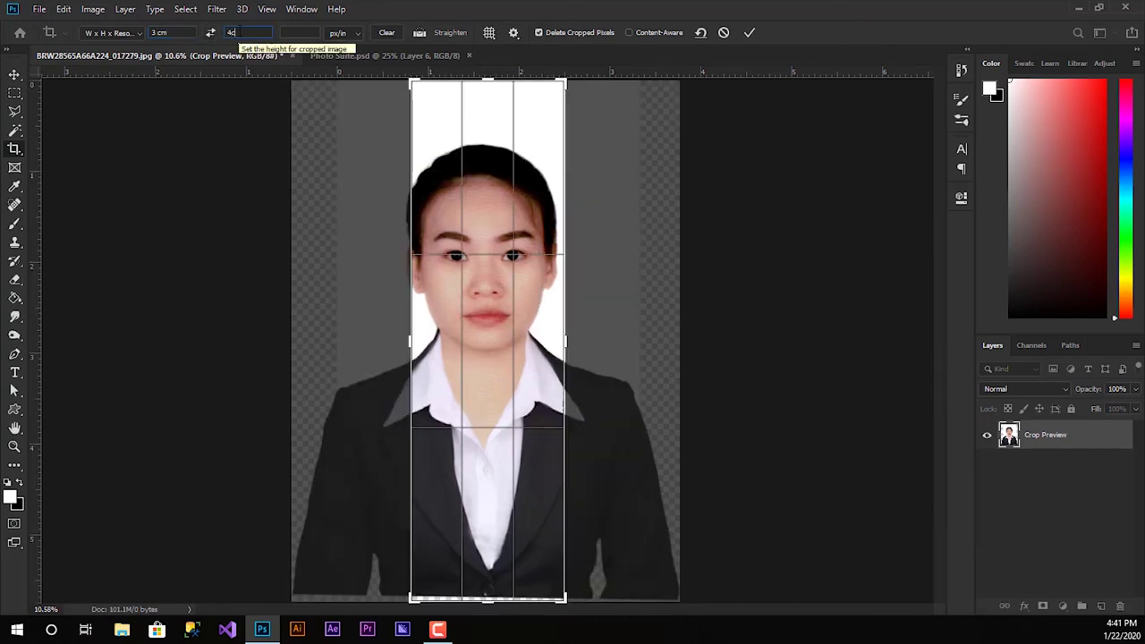
pyautogui.write('m')
pyautogui.press('Tab')
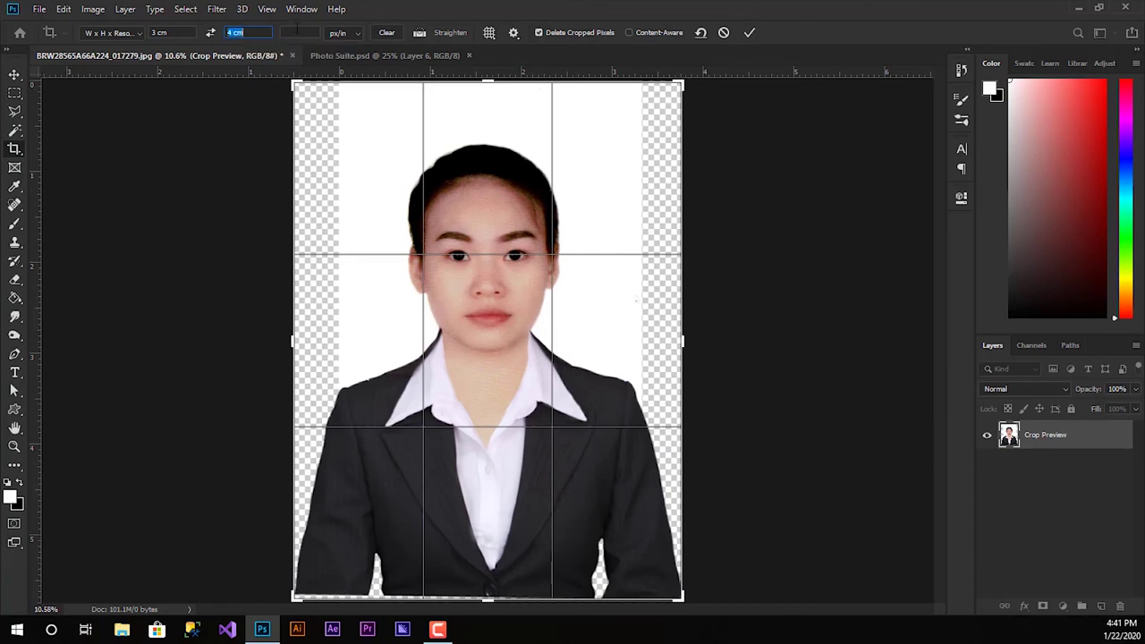
pyautogui.click(338, 33)
pyautogui.click(340, 55)
pyautogui.write('1')
pyautogui.write('2')
pyautogui.write('0')
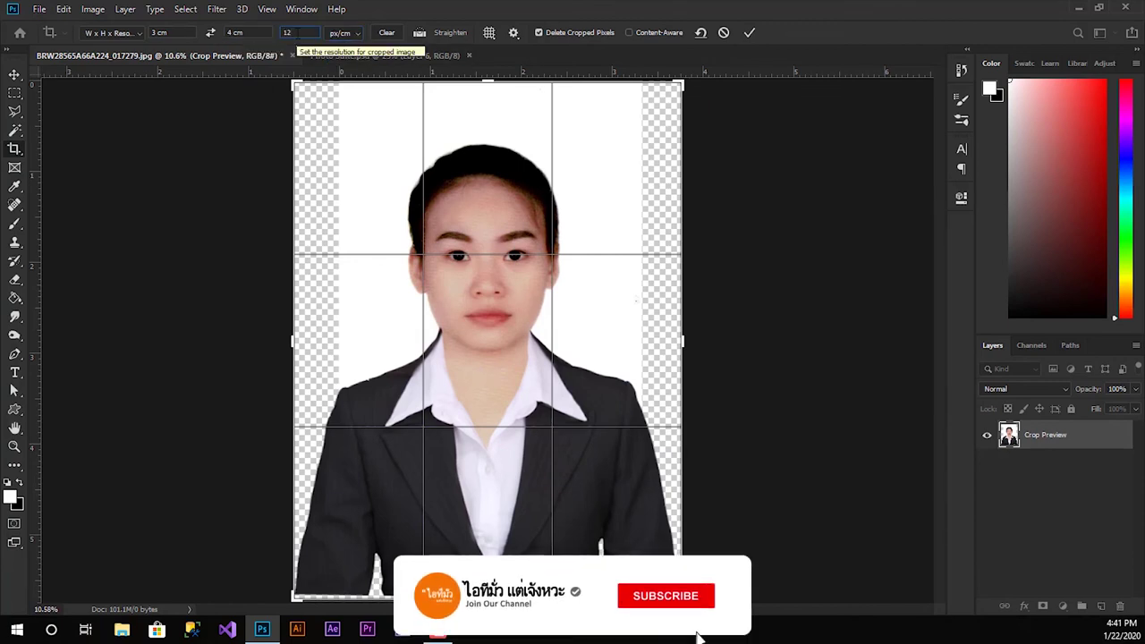
pyautogui.write('0')
# - Fit the crop frame to the head and shoulders, centre the face, and apply the crop
pyautogui.moveTo(296, 84); pyautogui.dragTo(324, 124)
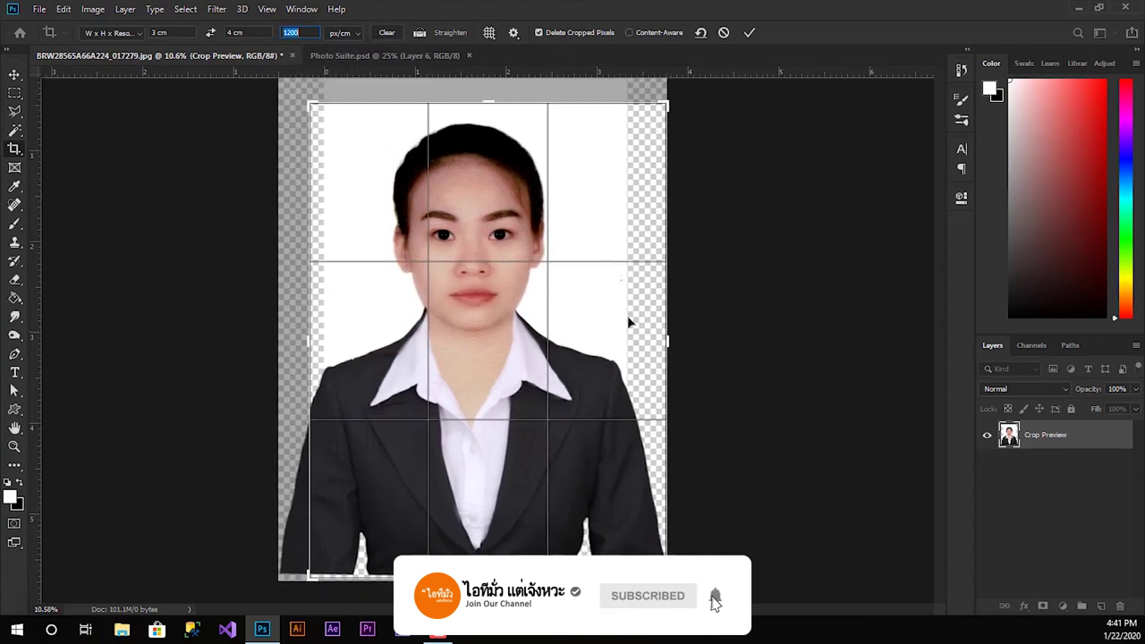
pyautogui.moveTo(666, 577); pyautogui.dragTo(591, 483)
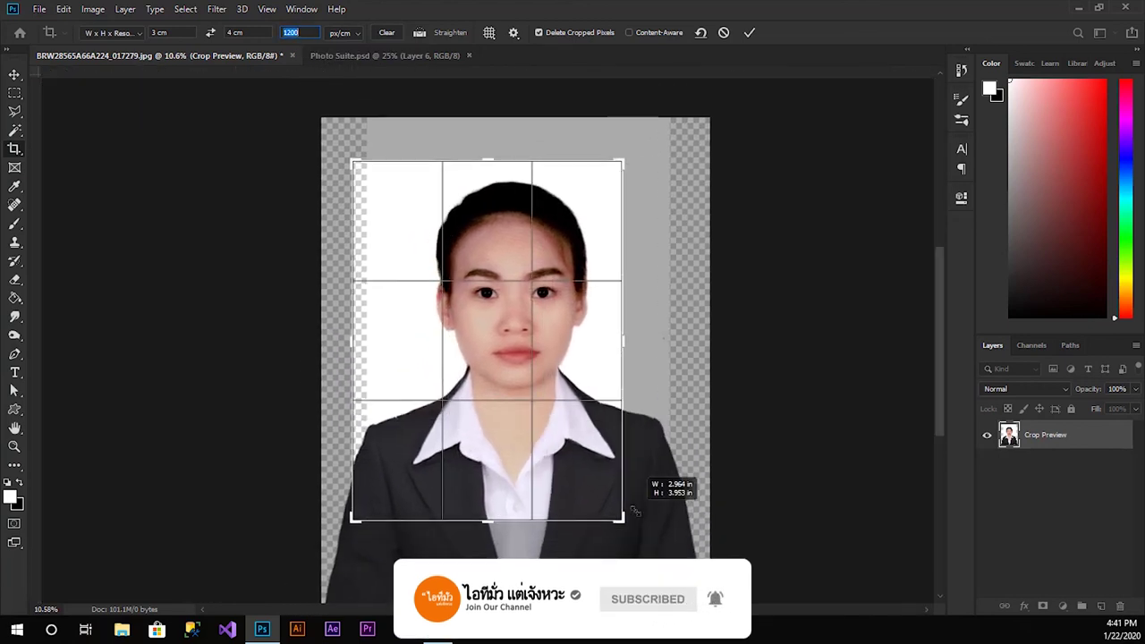
pyautogui.hotkey('ctrl', 'r')
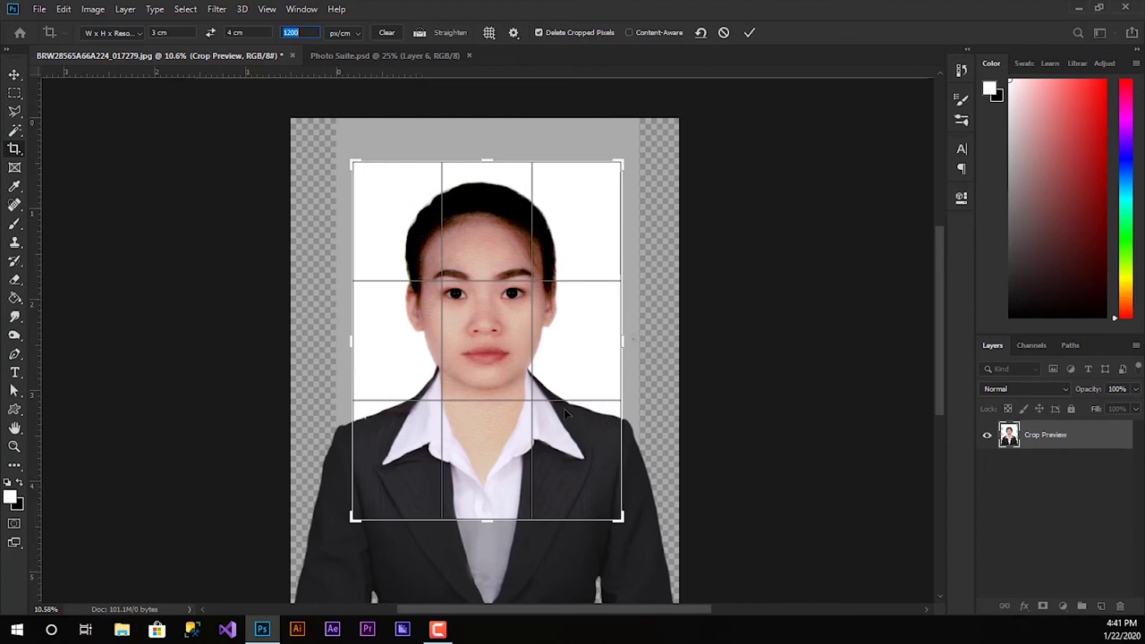
pyautogui.hotkey('ctrl', 'r')
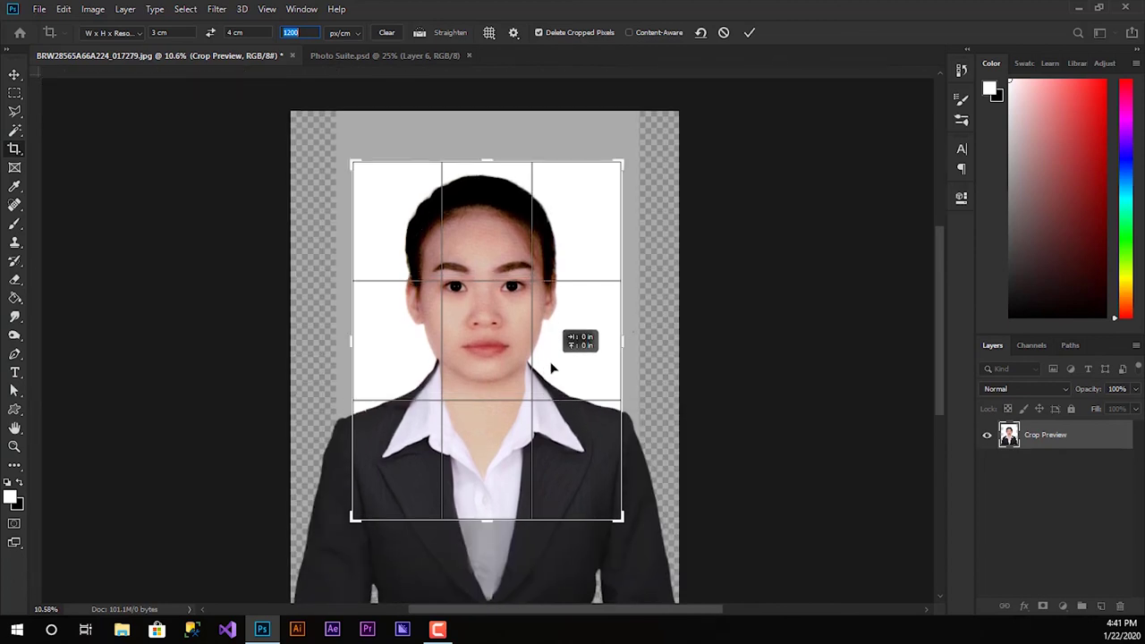
pyautogui.hotkey('ctrl', 'r')
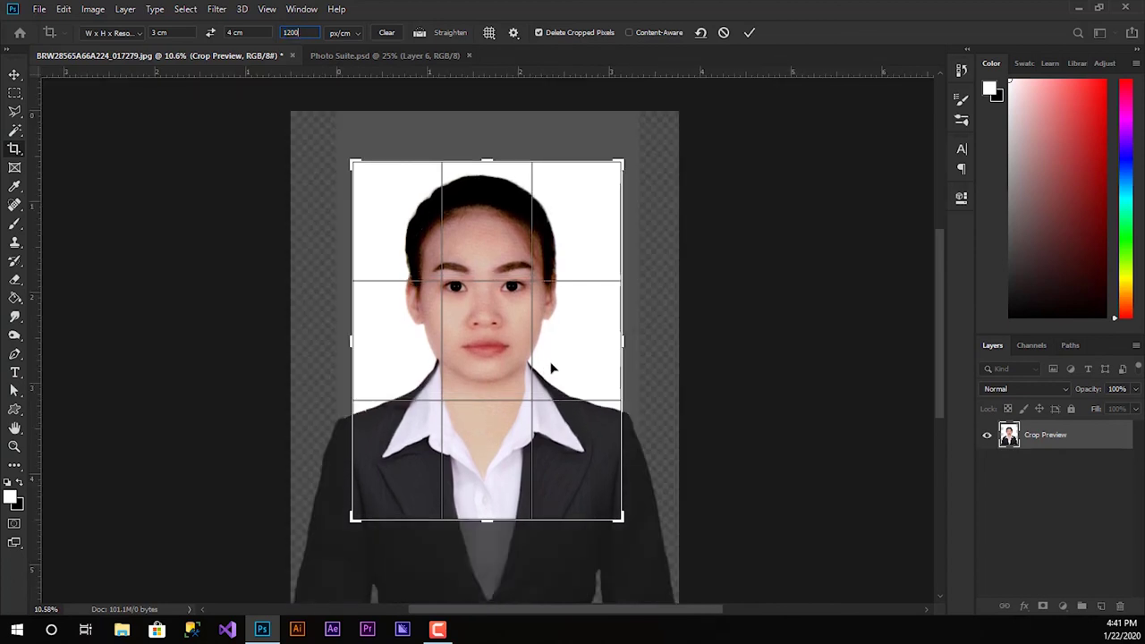
pyautogui.press('Return')
pyautogui.moveTo(403, 226); pyautogui.dragTo(400, 236)
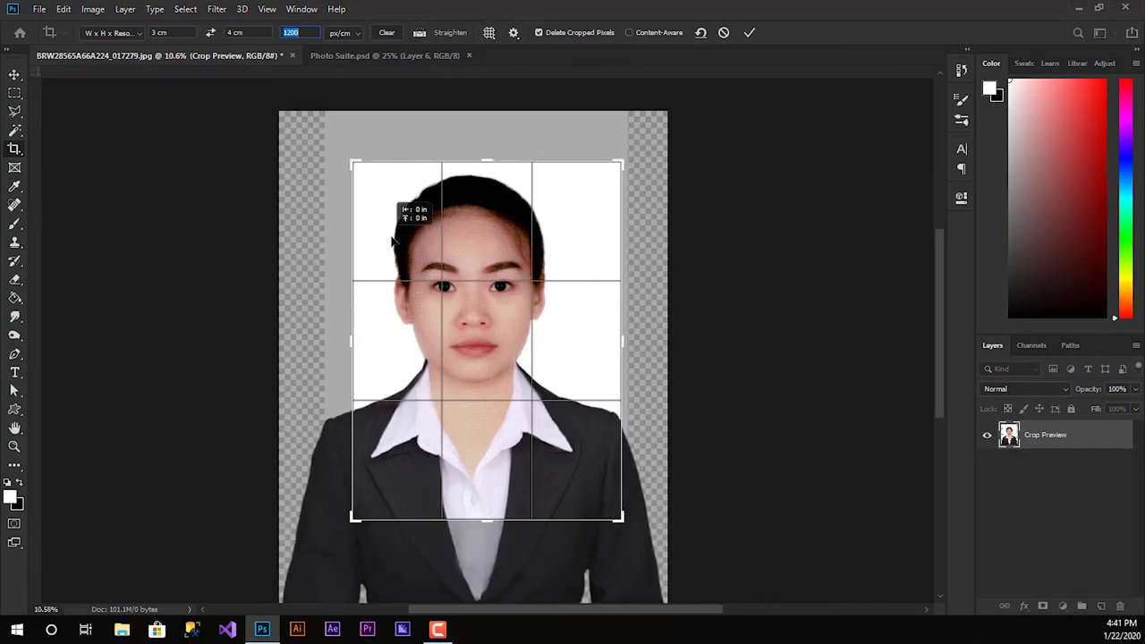
pyautogui.moveTo(400, 236); pyautogui.dragTo(397, 236)
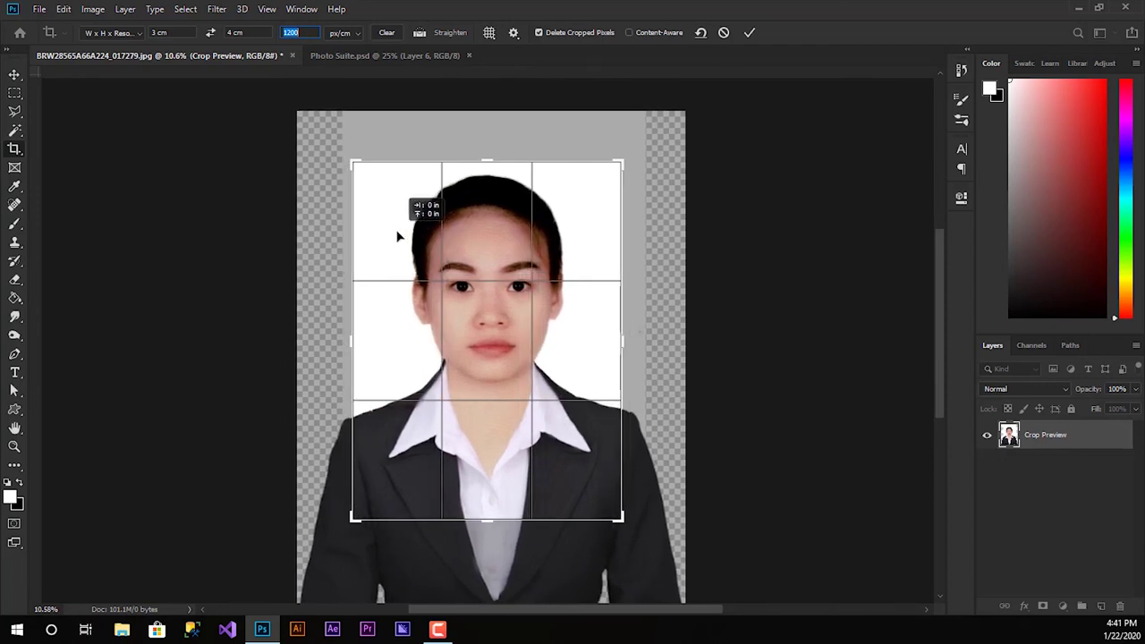
pyautogui.moveTo(398, 236); pyautogui.dragTo(395, 231)
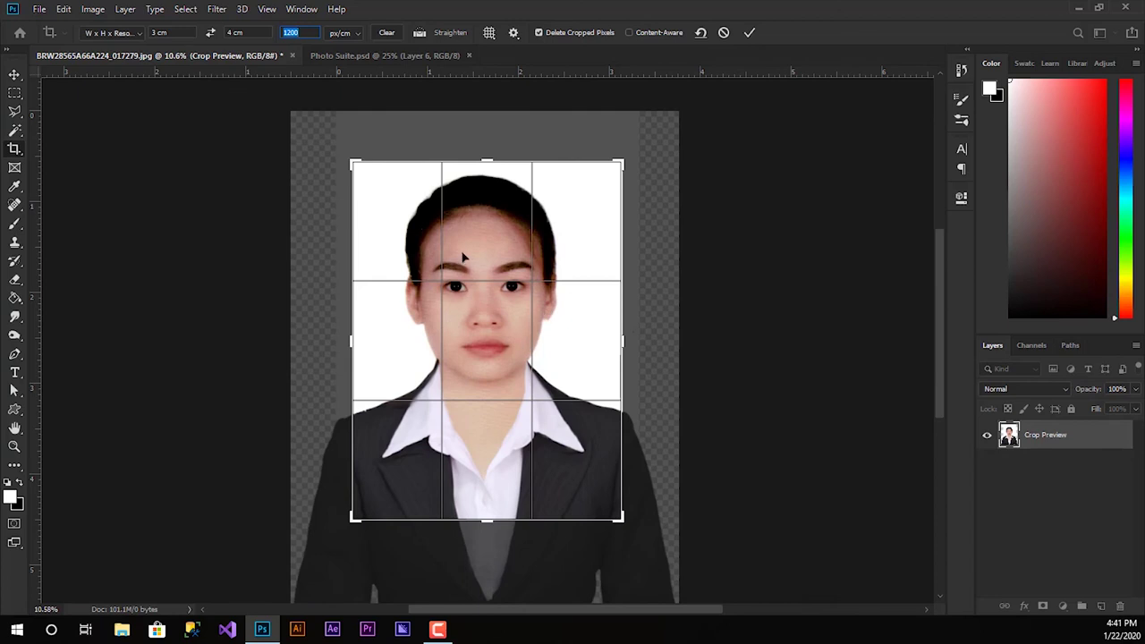
pyautogui.moveTo(490, 259); pyautogui.dragTo(490, 259)
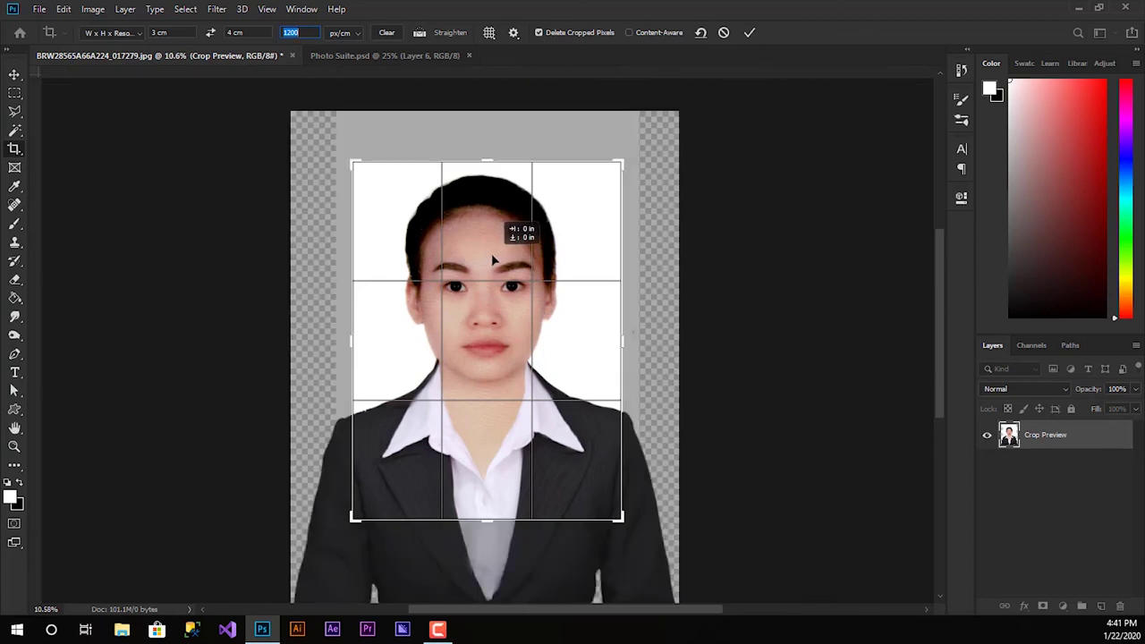
pyautogui.moveTo(490, 259); pyautogui.dragTo(496, 253)
pyautogui.hotkey('ctrl', 'r')
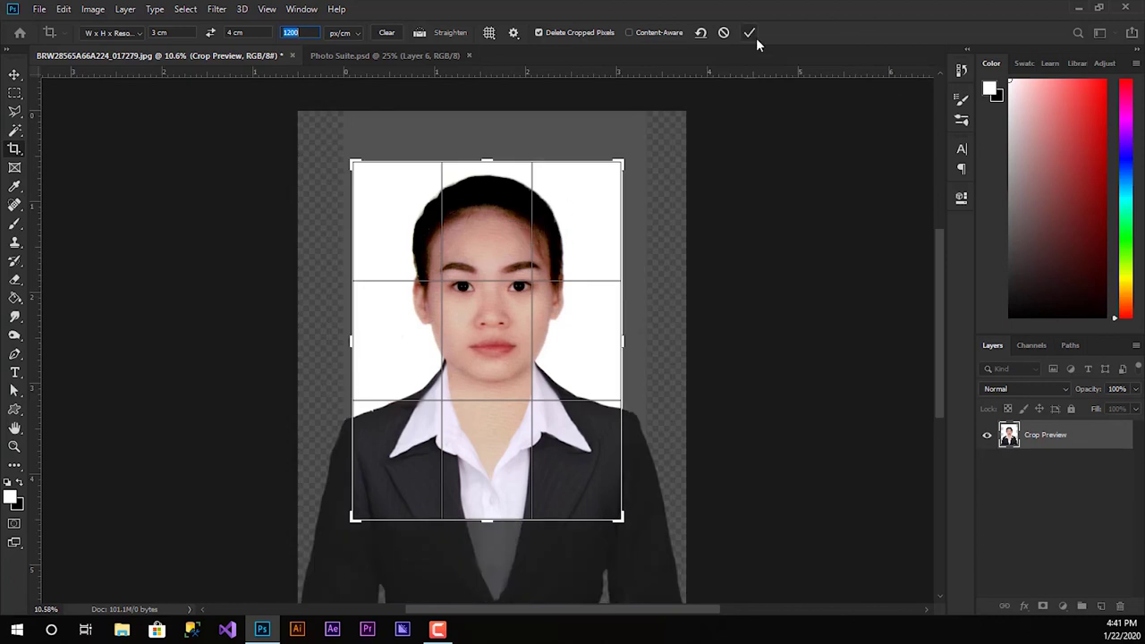
pyautogui.click(749, 34)
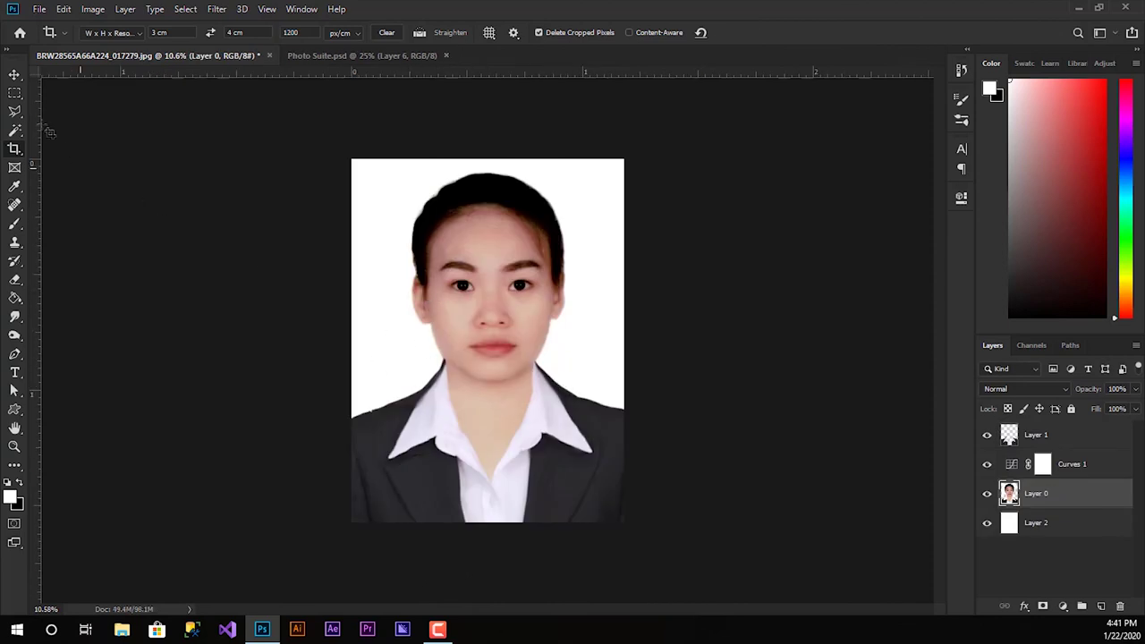
# - Select all layers from Layer 1 down to Layer 2 and merge them with Ctrl+E
pyautogui.click(14, 76)
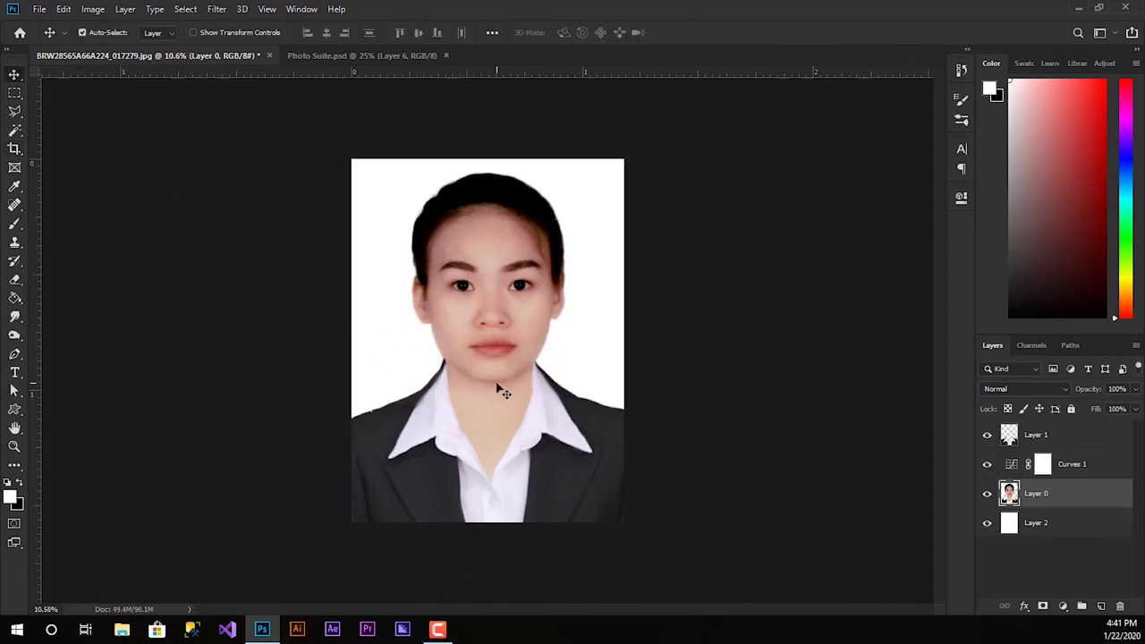
pyautogui.scroll(-2, 501, 391)
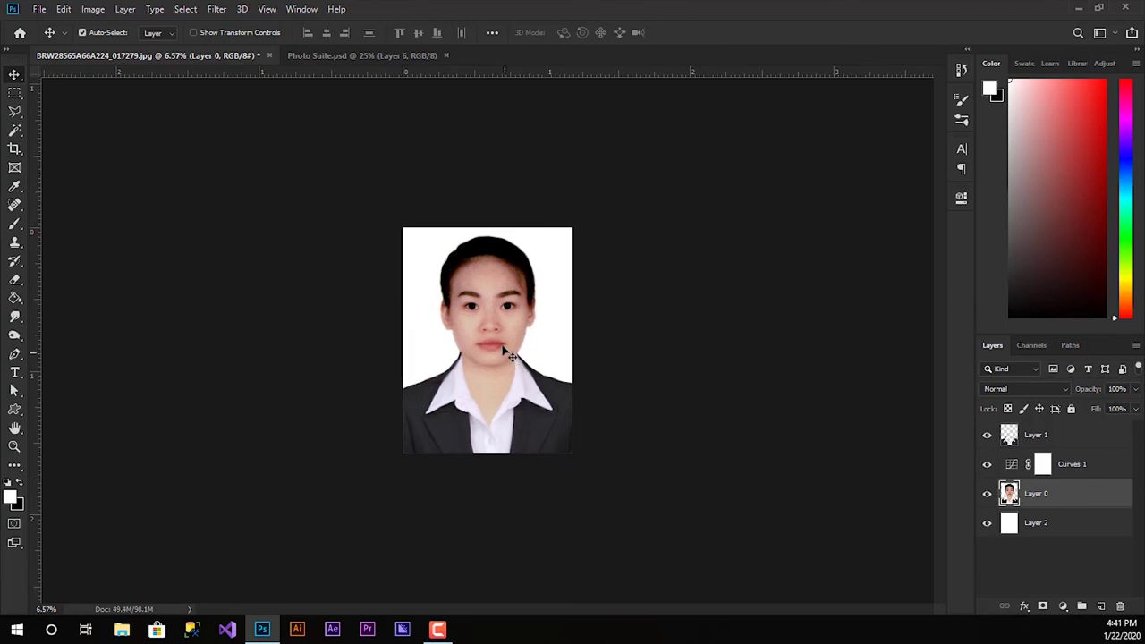
pyautogui.scroll(3, 515, 351)
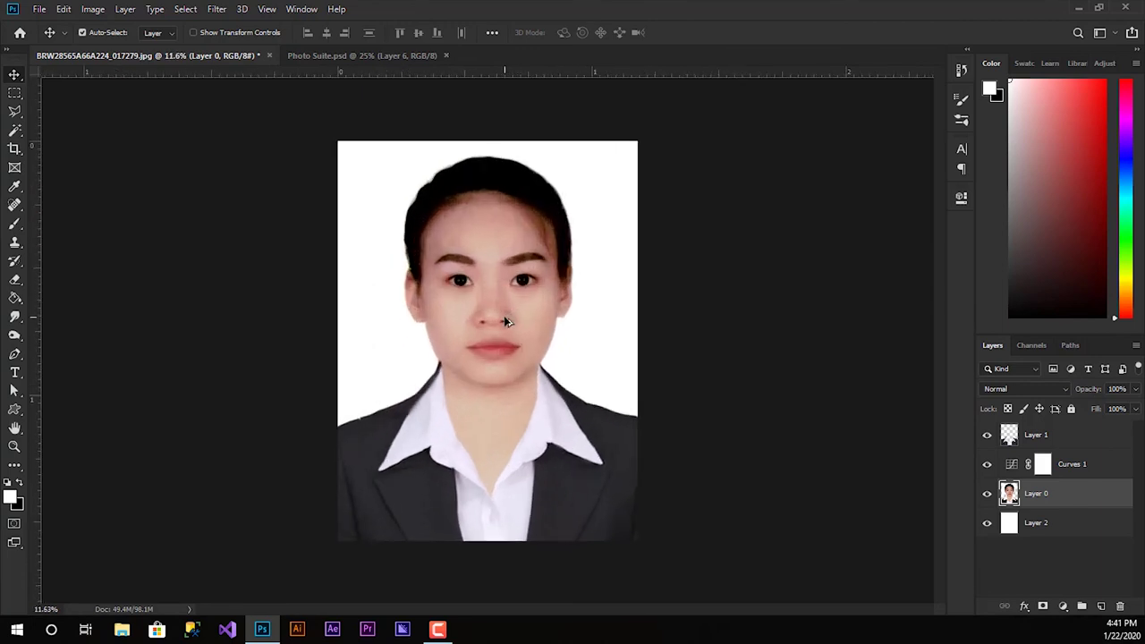
pyautogui.scroll(-1, 530, 337)
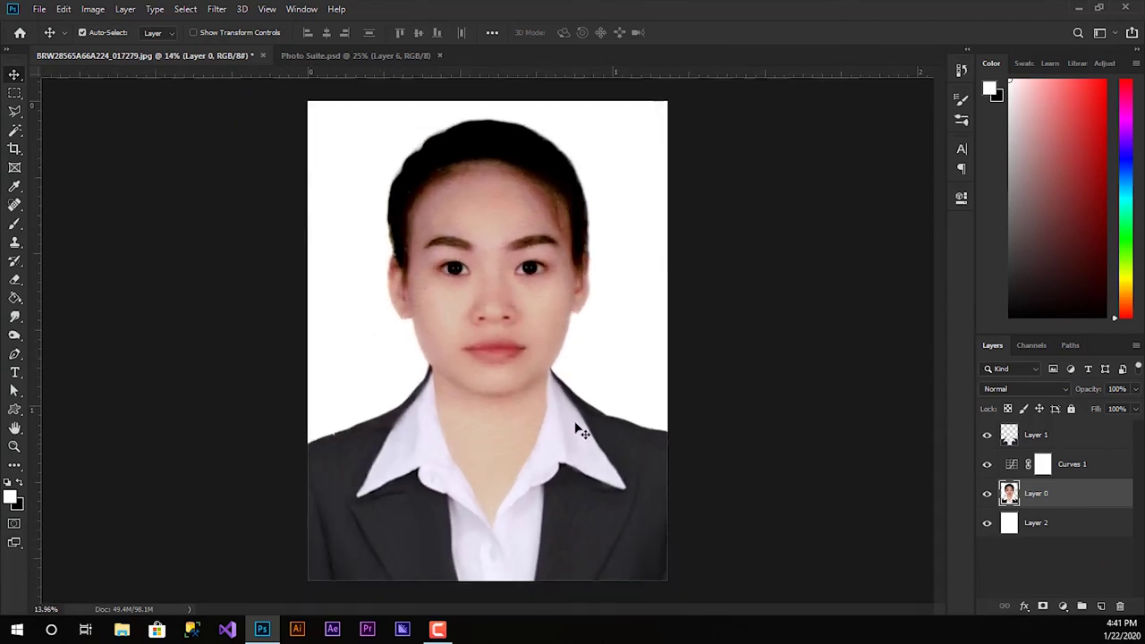
pyautogui.click(1074, 528)
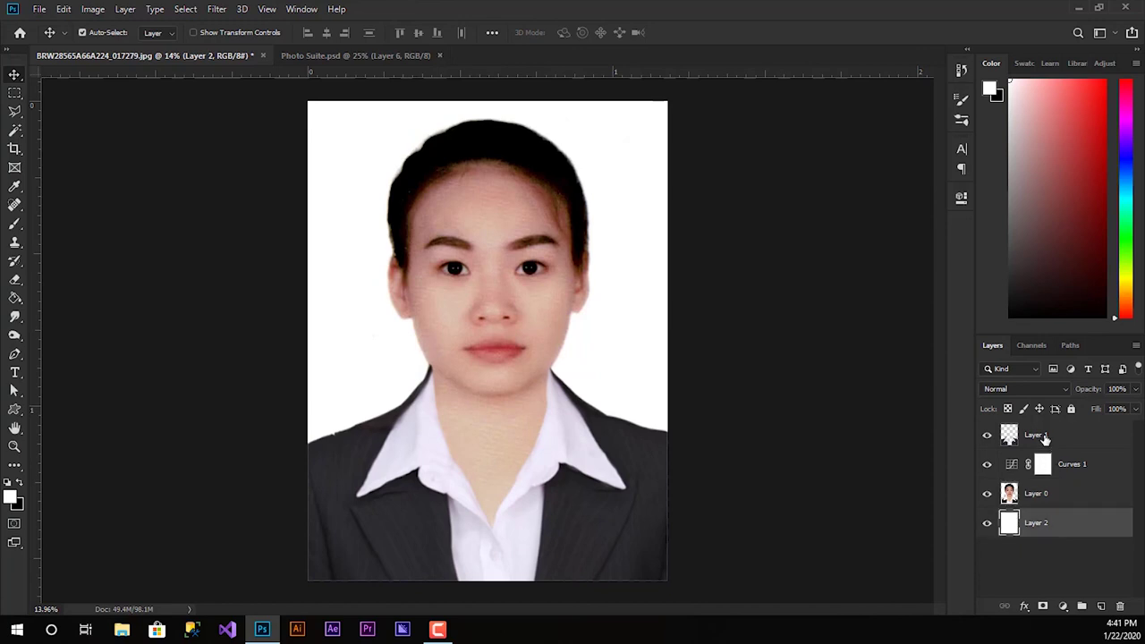
pyautogui.click(1044, 438)
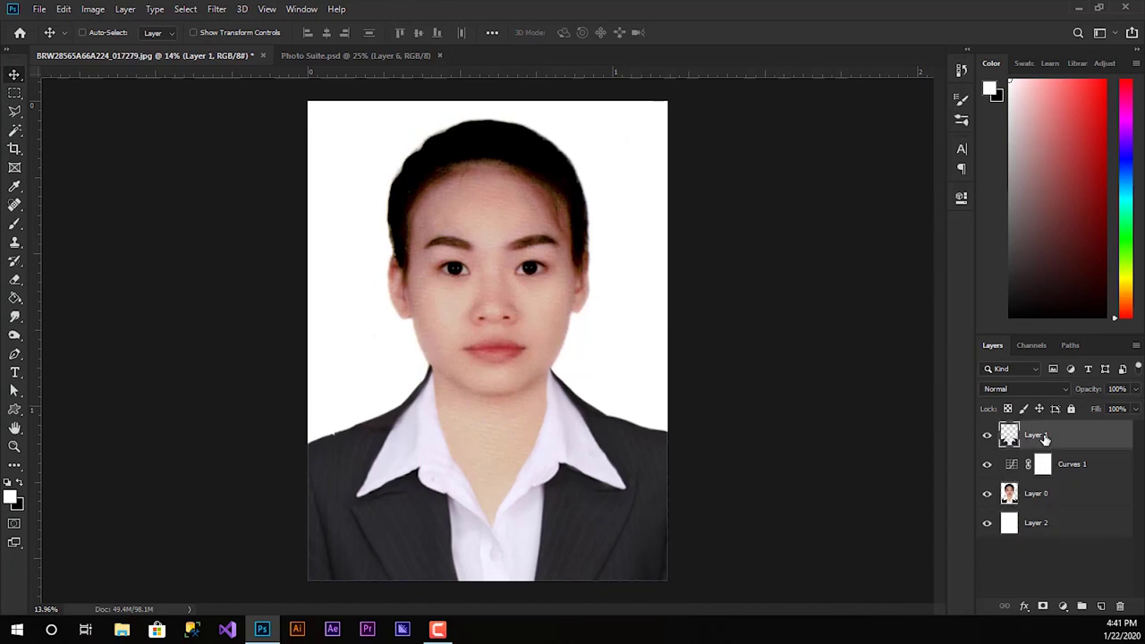
pyautogui.keyDown('shift'); pyautogui.click(1048, 527); pyautogui.keyUp('shift')
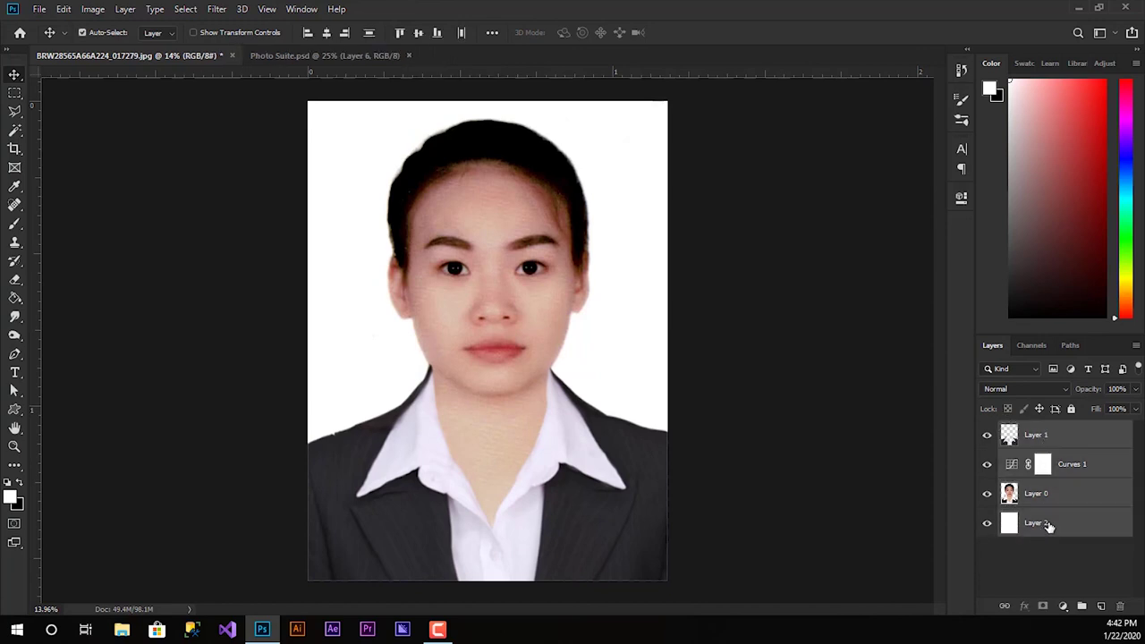
pyautogui.hotkey('ctrl', 'e')
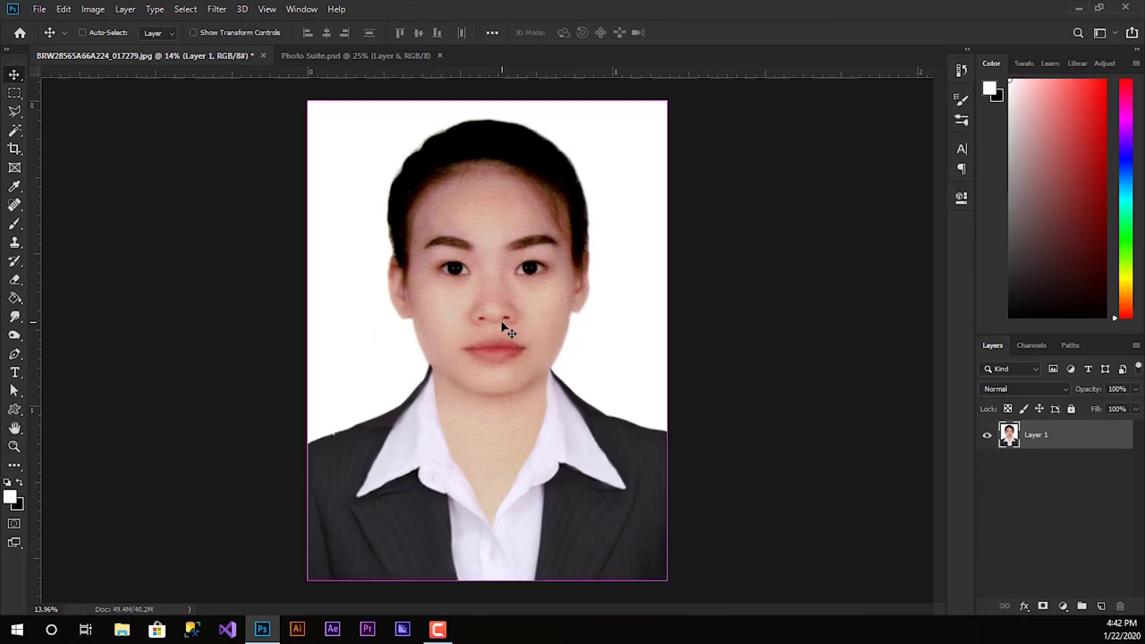
# - Apply a Levels correction raising the black input point to 16
pyautogui.hotkey('ctrl', 'l')
pyautogui.moveTo(566, 161); pyautogui.dragTo(624, 147)
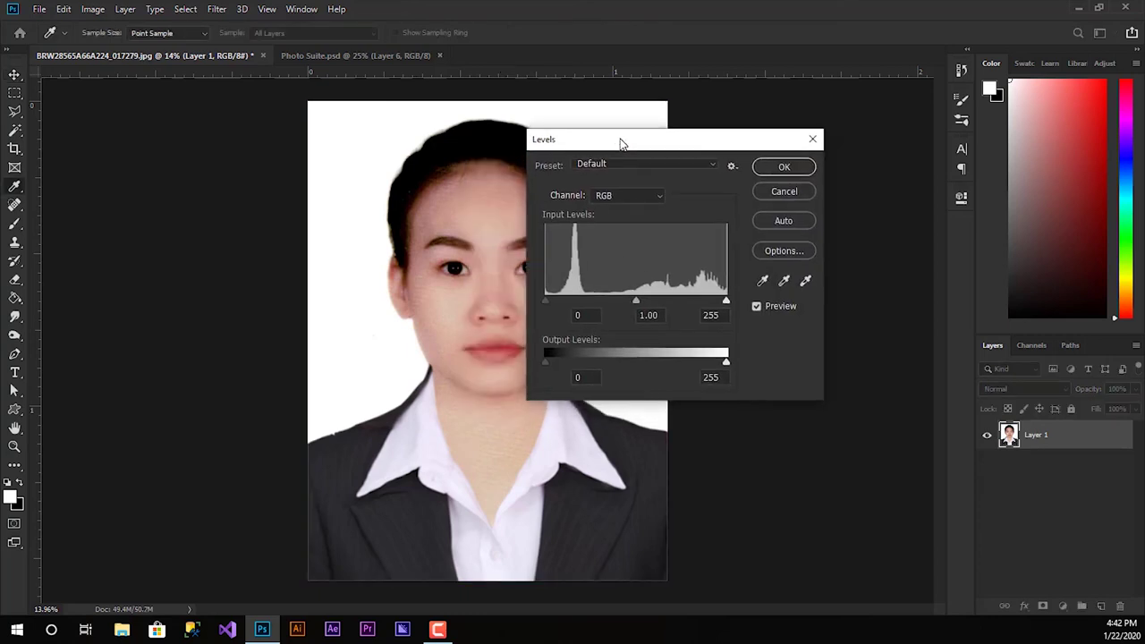
pyautogui.moveTo(550, 301); pyautogui.dragTo(556, 301)
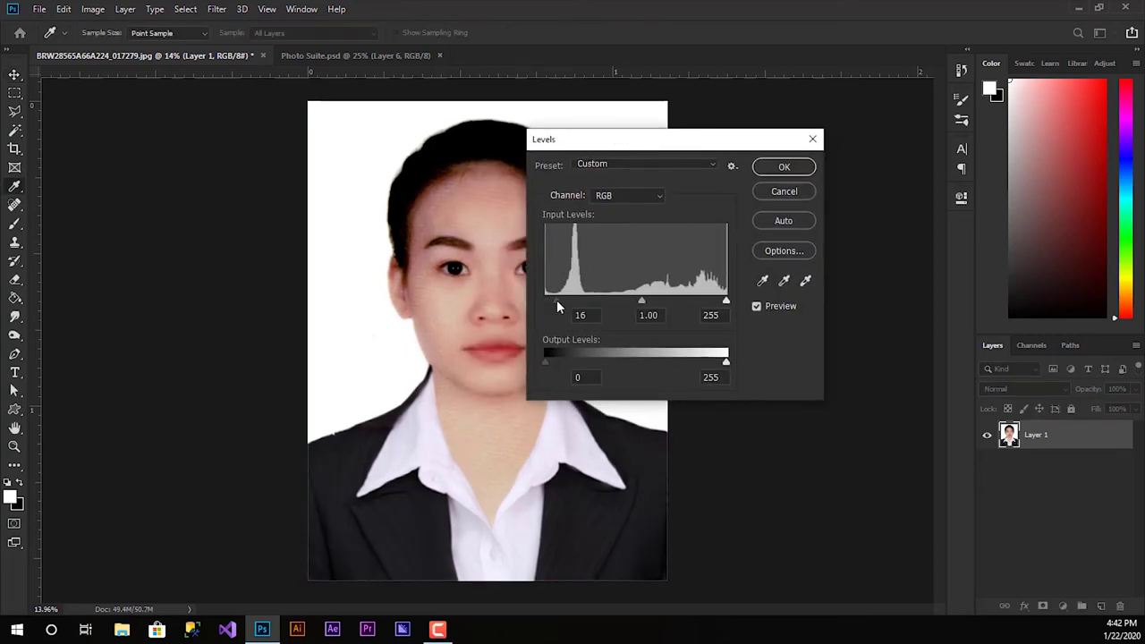
pyautogui.press('Tab')
pyautogui.click(771, 168)
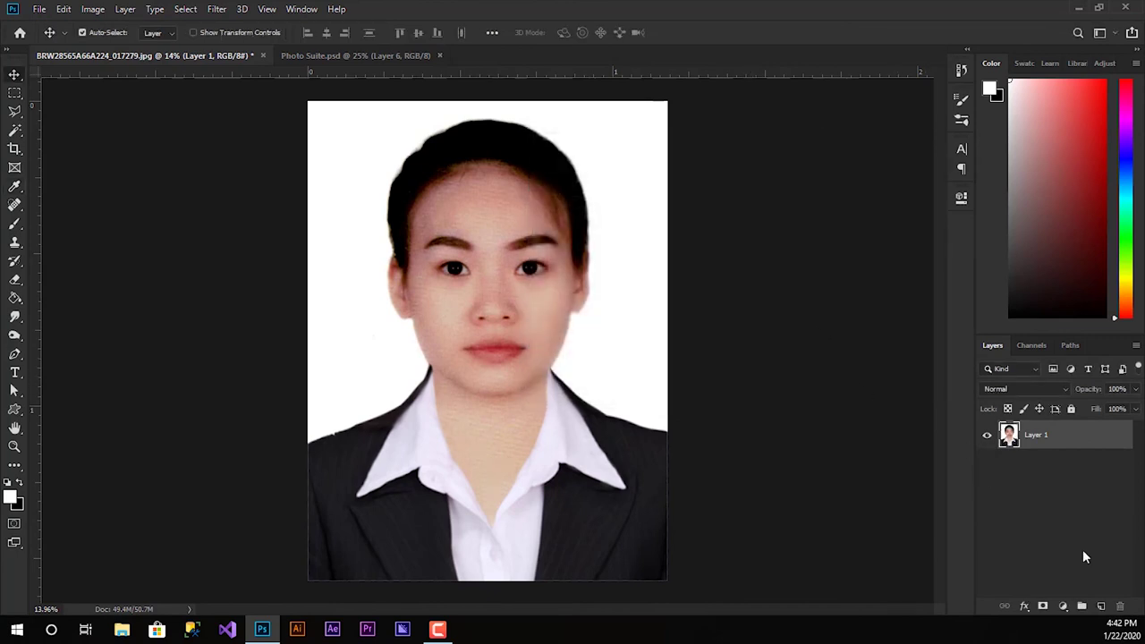
pyautogui.click(1064, 607)
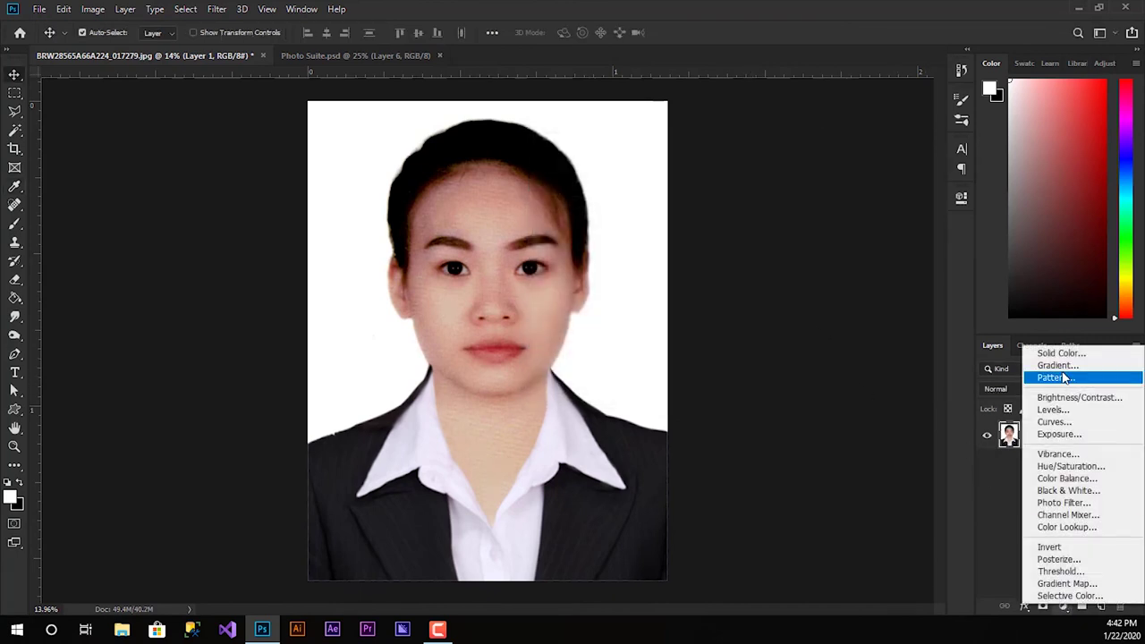
# - Add a Hue/Saturation 1 layer with Reds saturation at -6 and Magentas at -7
pyautogui.click(1071, 466)
pyautogui.click(838, 258)
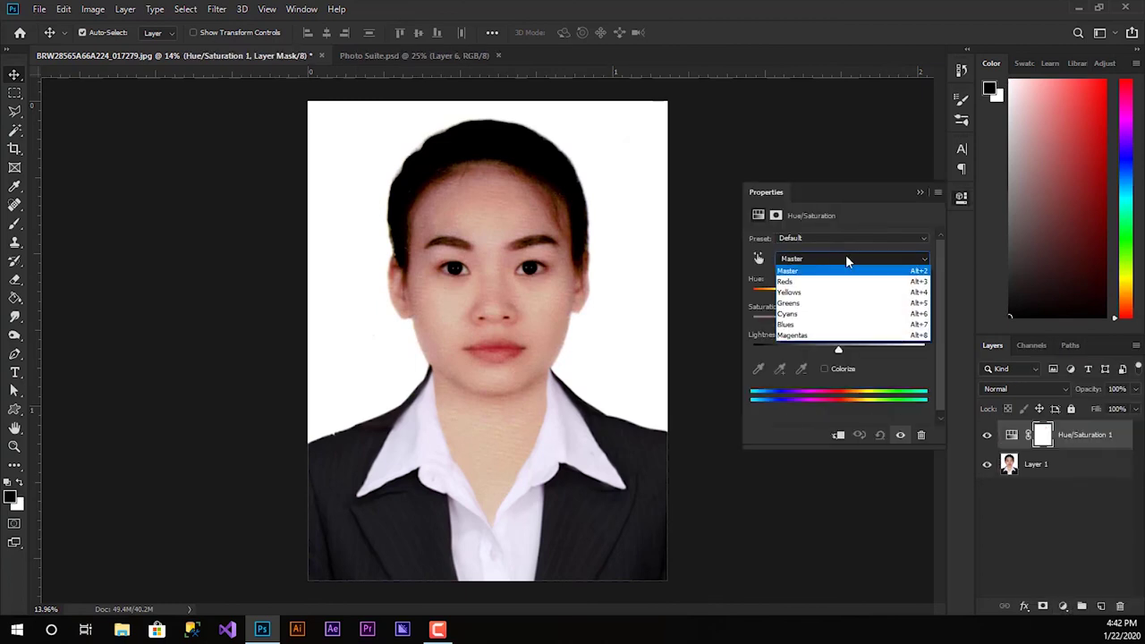
pyautogui.click(785, 281)
pyautogui.moveTo(836, 320)
pyautogui.mouseDown()
pyautogui.moveTo(753, 327)
pyautogui.moveTo(837, 325)
pyautogui.mouseUp()
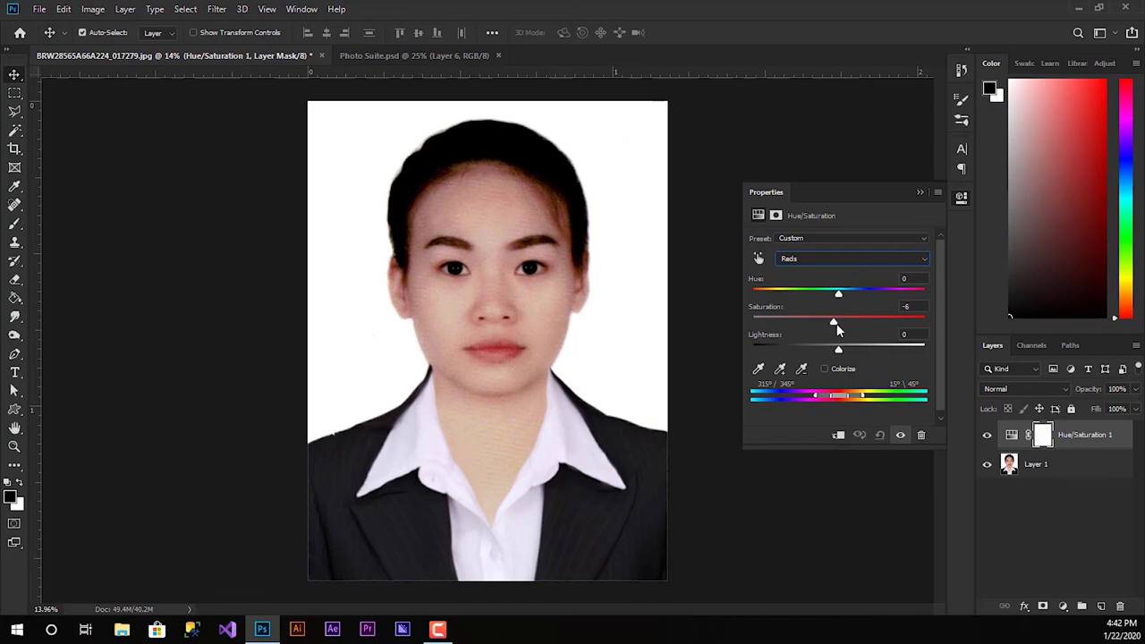
pyautogui.click(801, 258)
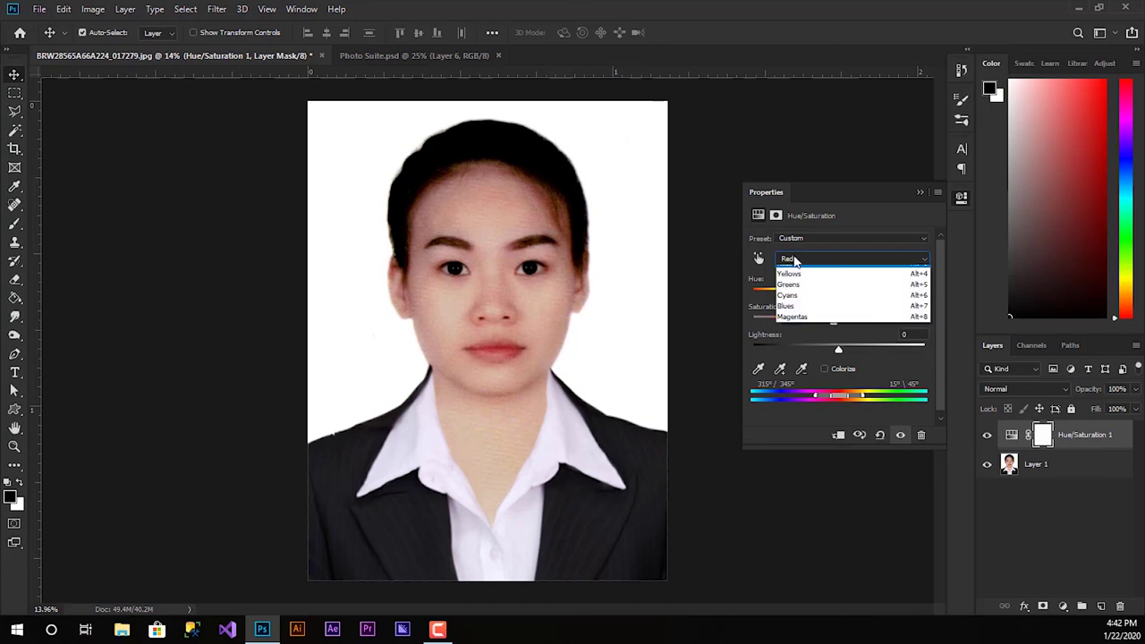
pyautogui.click(789, 336)
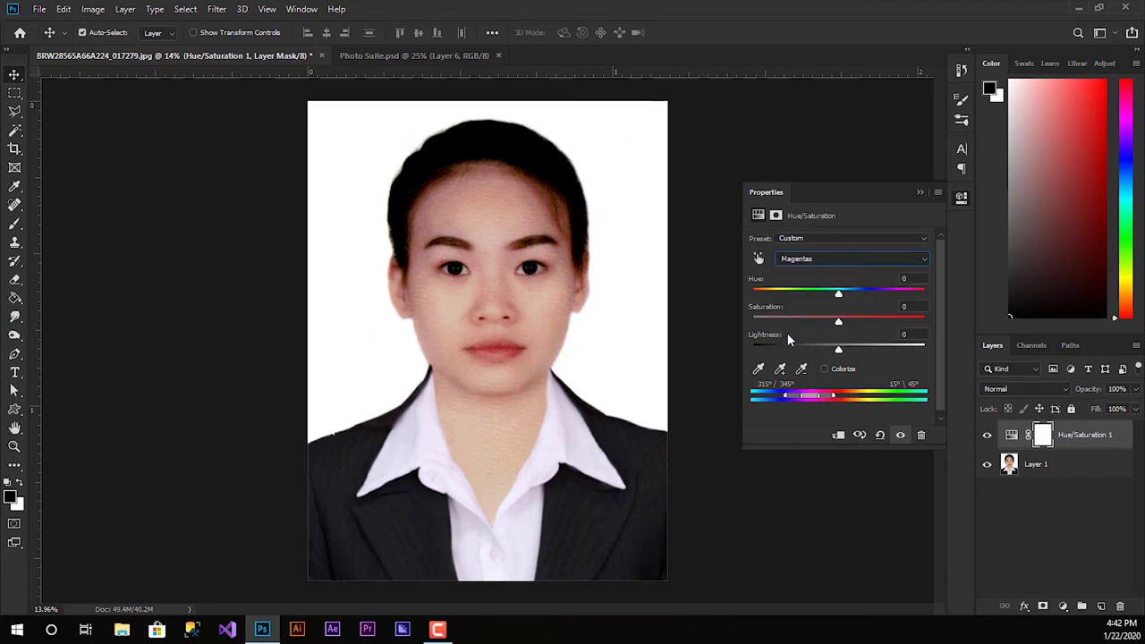
pyautogui.moveTo(834, 329)
pyautogui.mouseDown()
pyautogui.moveTo(774, 327)
pyautogui.moveTo(833, 324)
pyautogui.mouseUp()
pyautogui.click(919, 193)
pyautogui.click(1038, 464)
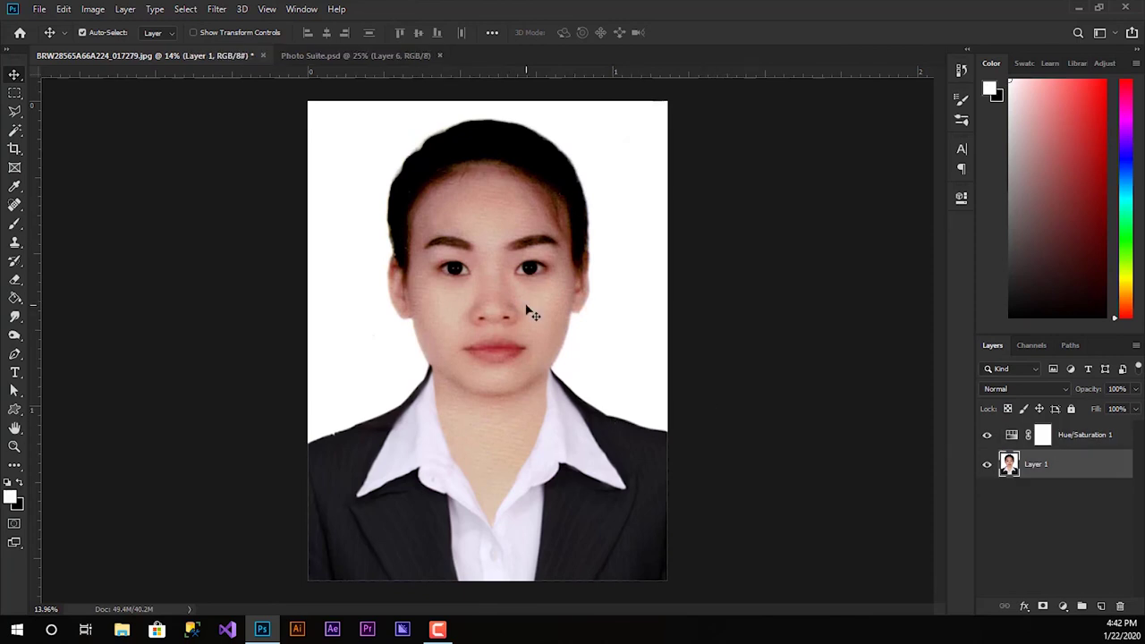
pyautogui.scroll(-1, 526, 309)
pyautogui.scroll(-2, 501, 309)
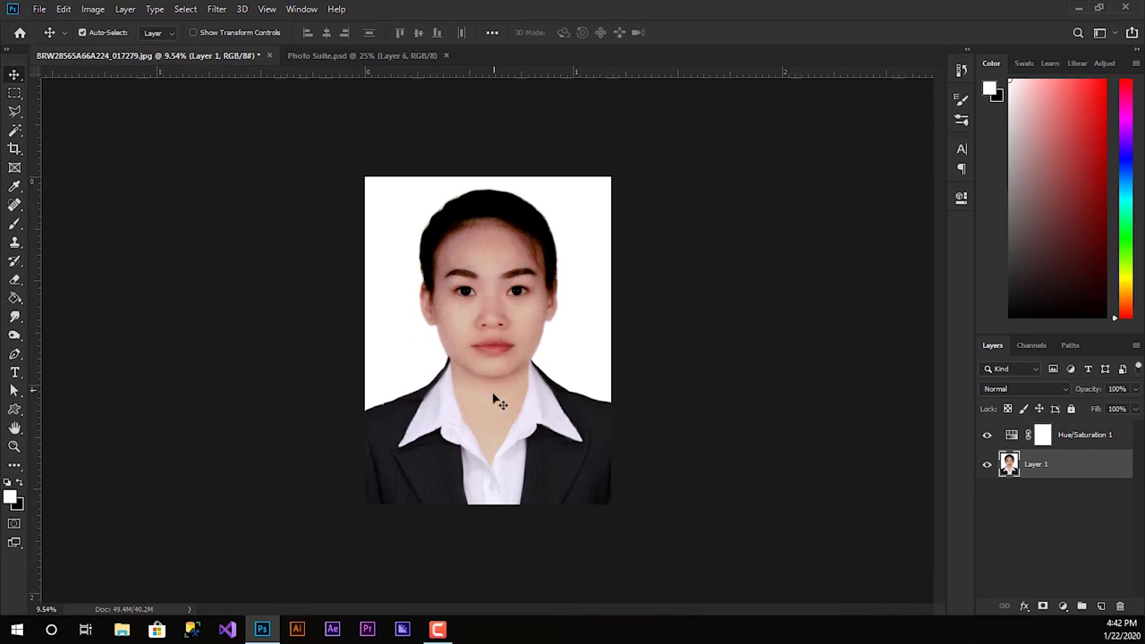
pyautogui.click(439, 631)
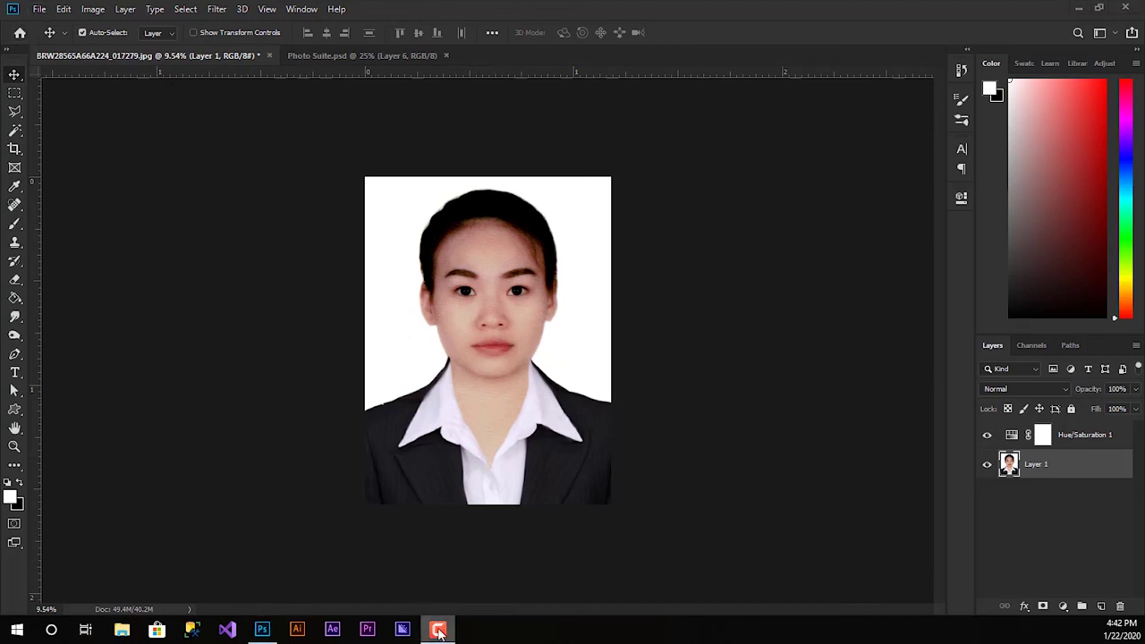